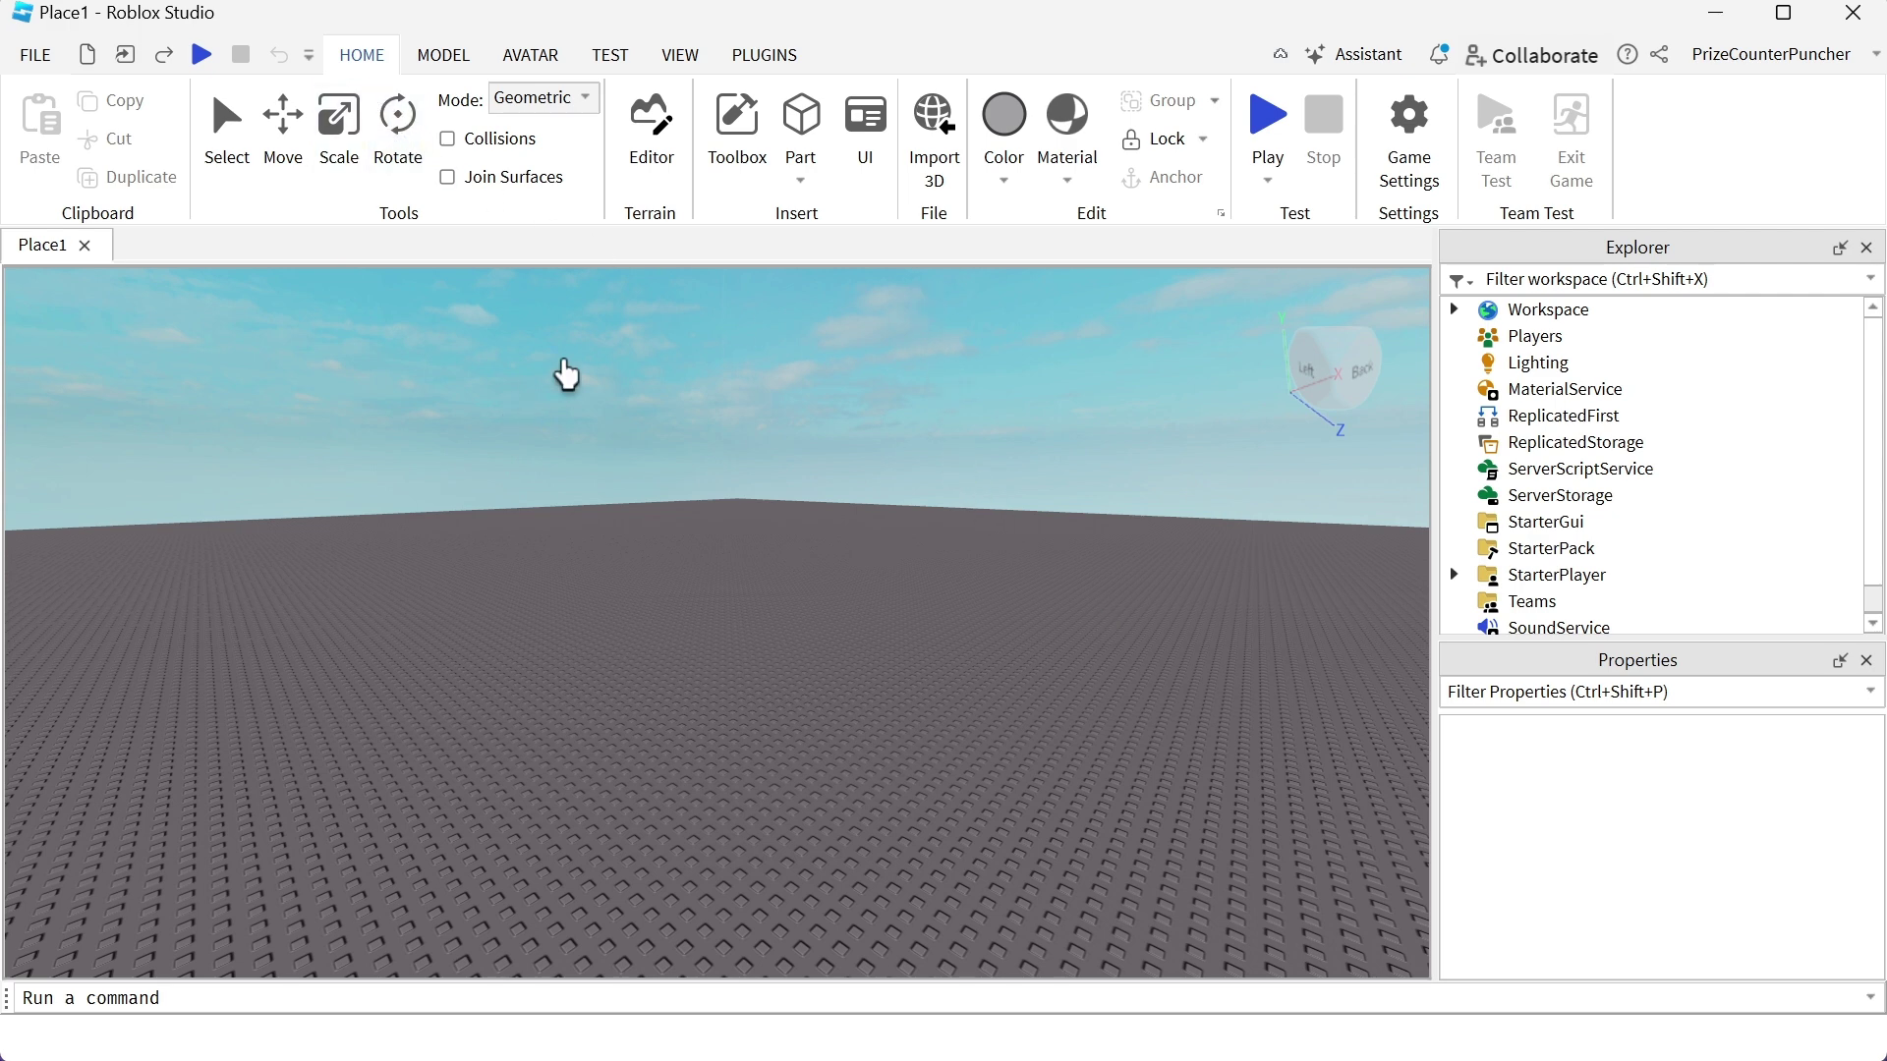
- Insert a ScreenGui from the UI tab, then another from StarterGui's + list filtered by 'sc'
click(878, 152)
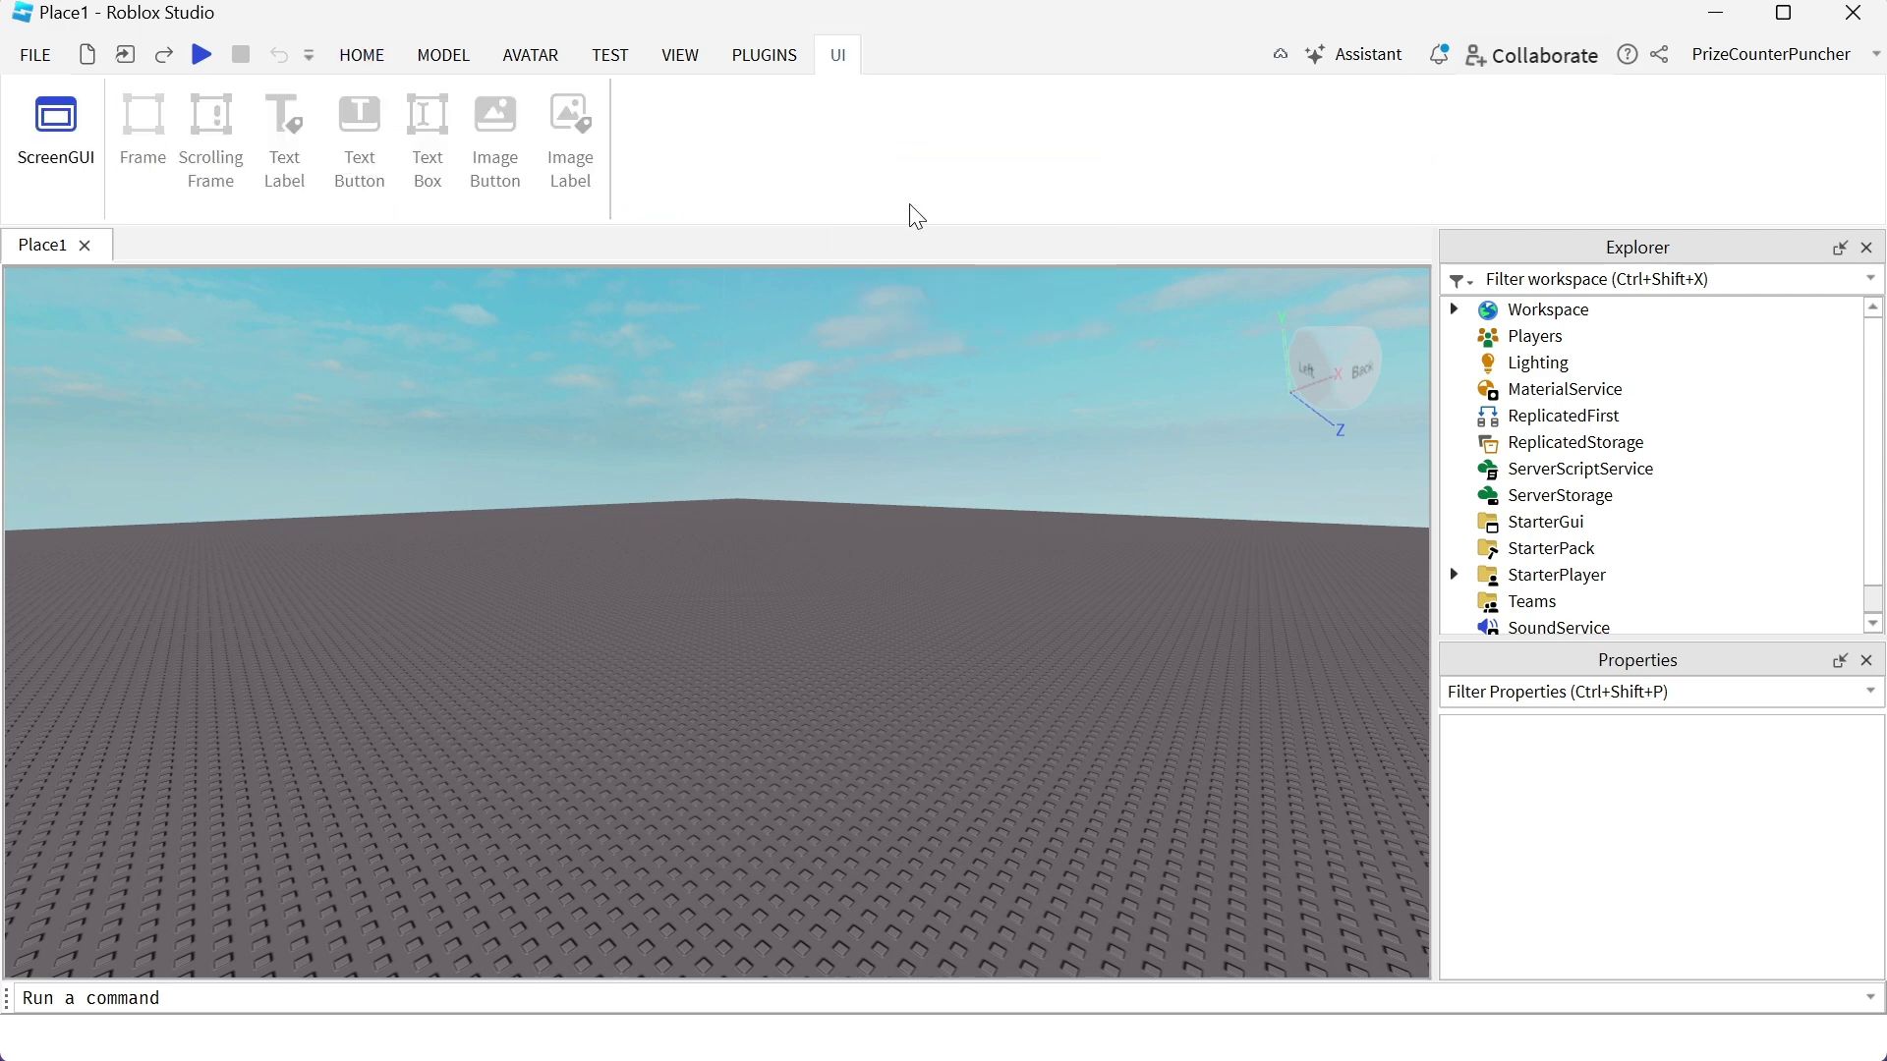
click(65, 142)
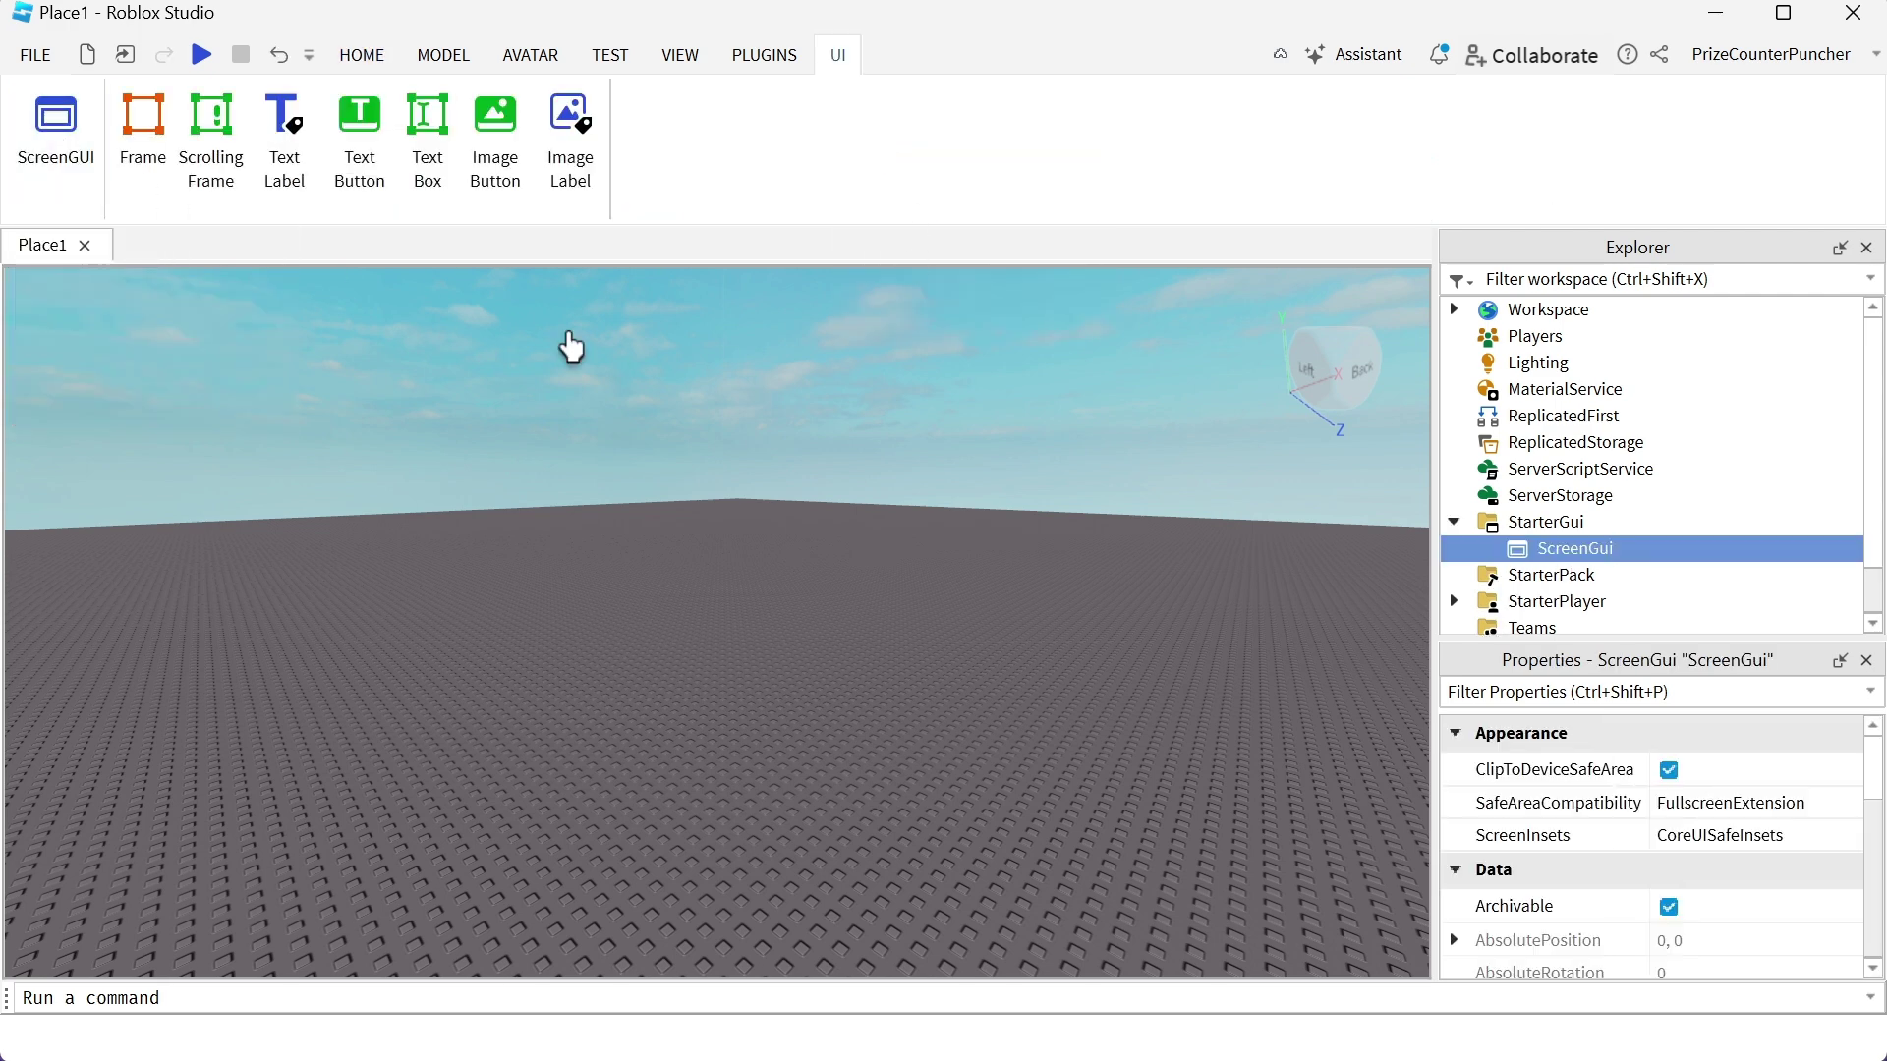
click(1603, 523)
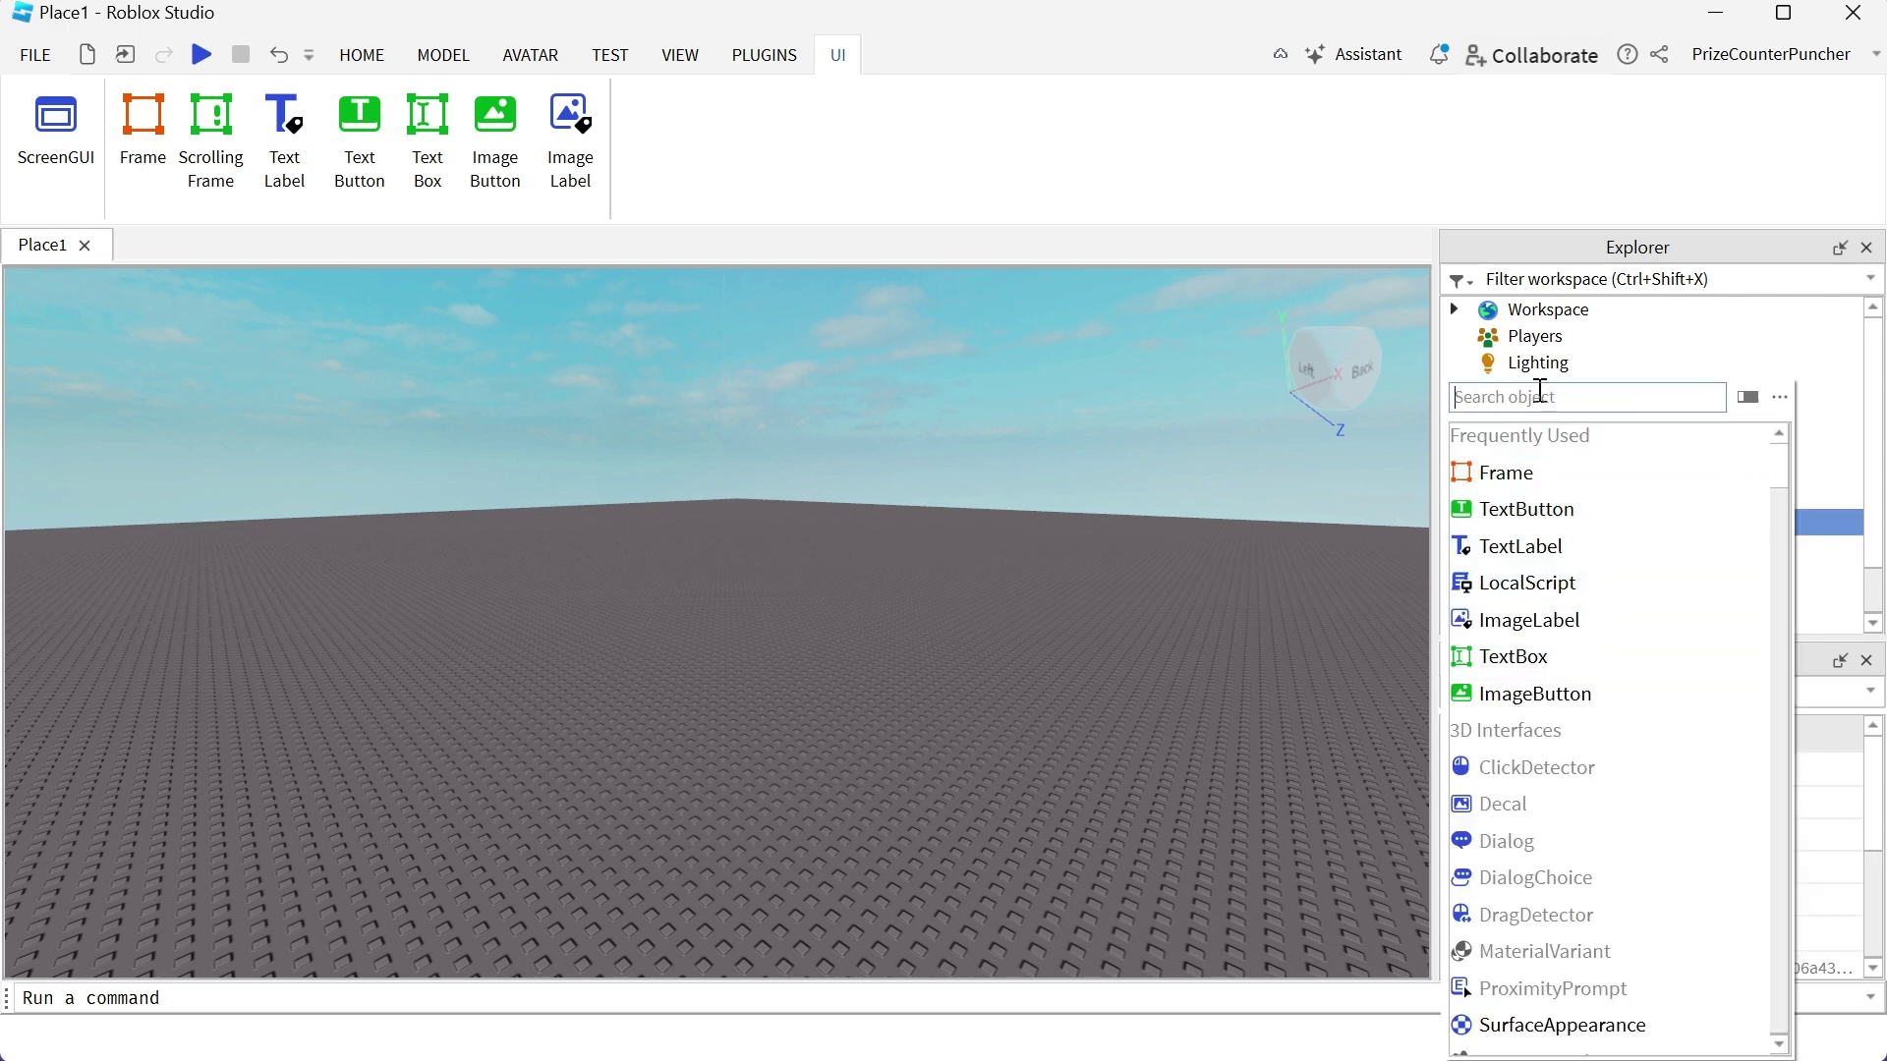
text(sc)
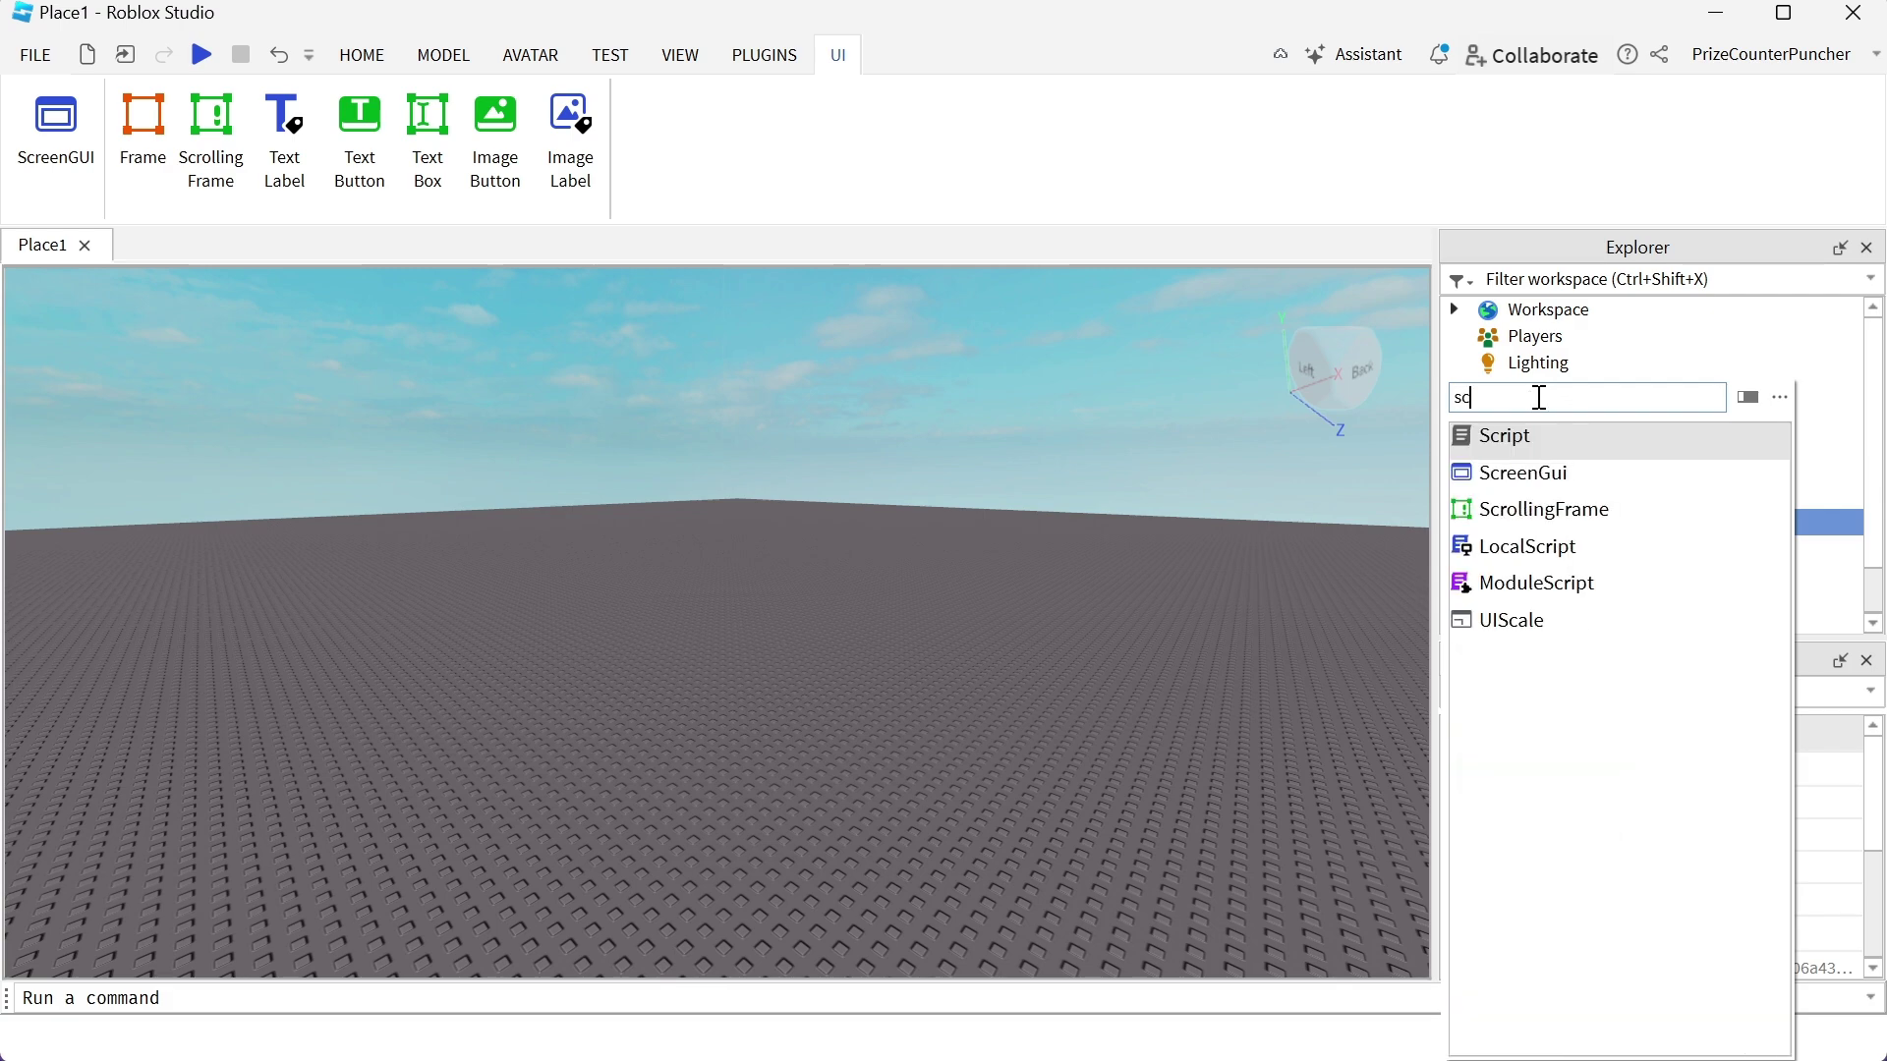
click(1526, 475)
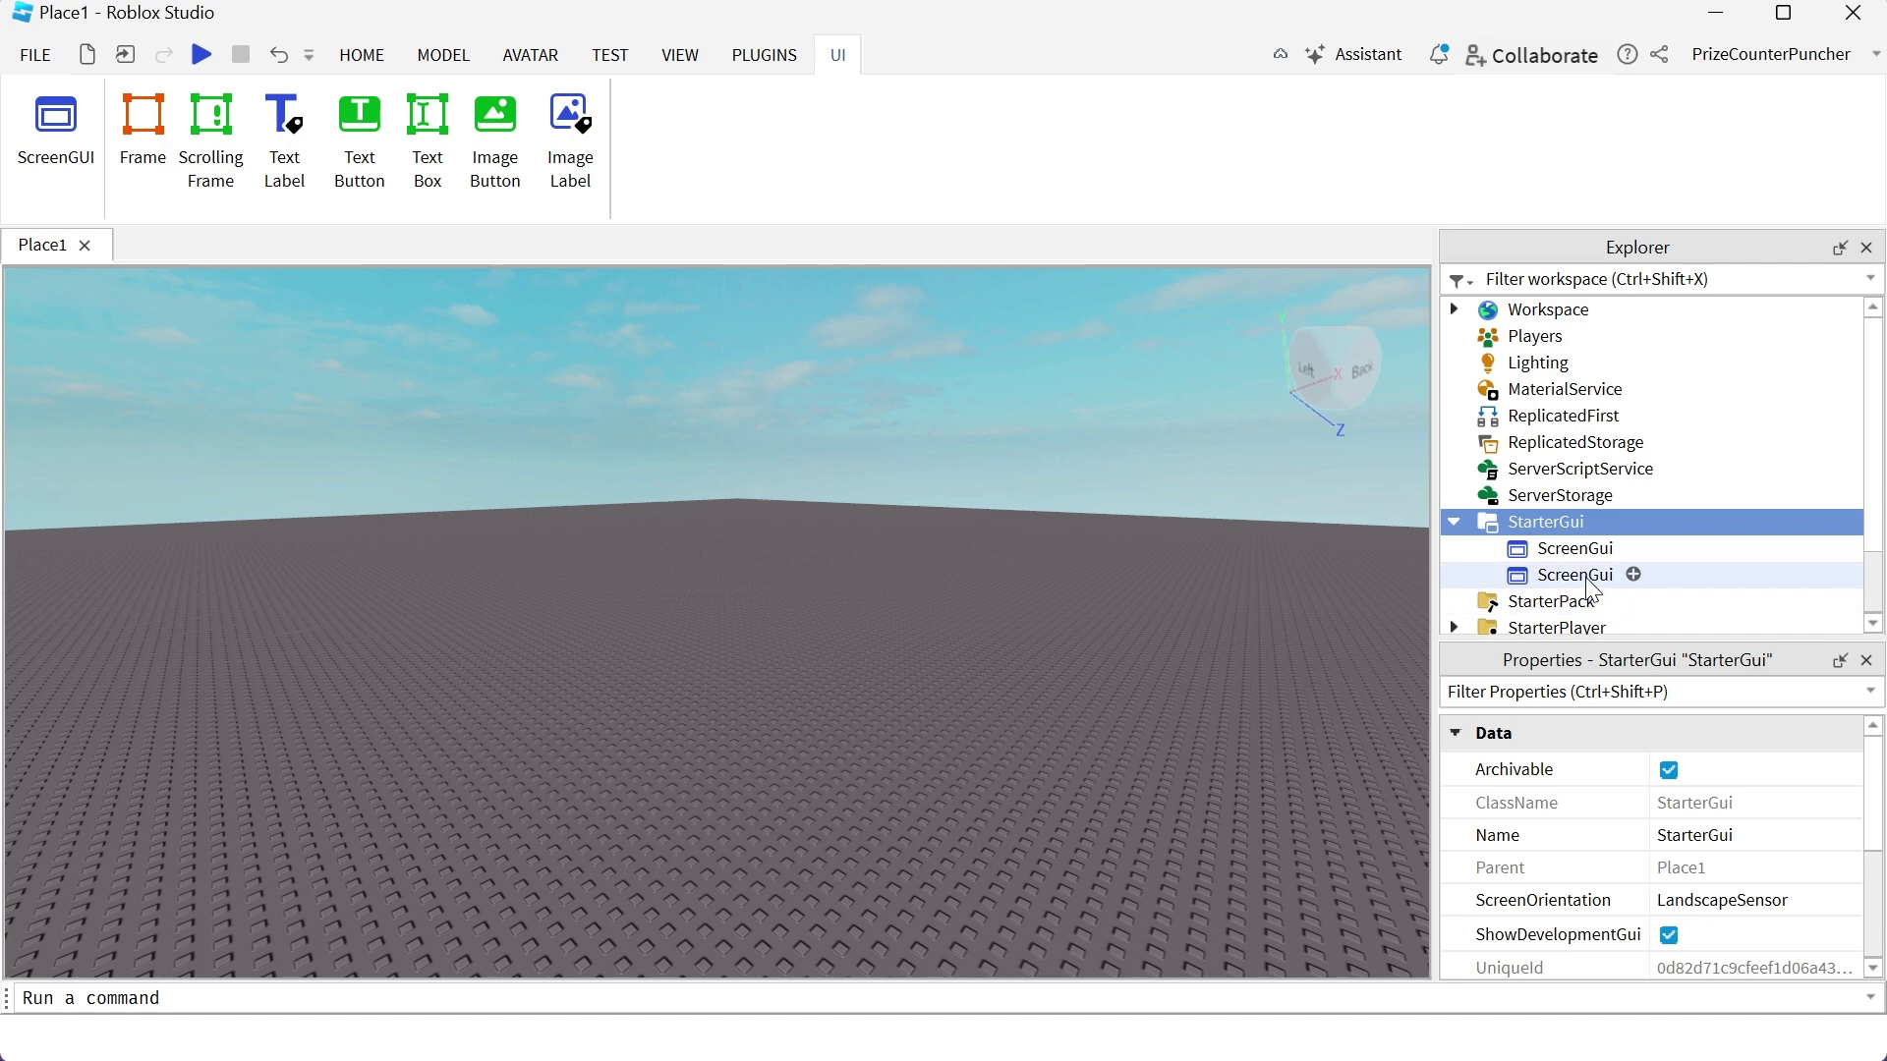
- Delete the second, duplicate ScreenGui so only one remains under StarterGui
click(1577, 576)
right_click(1590, 579)
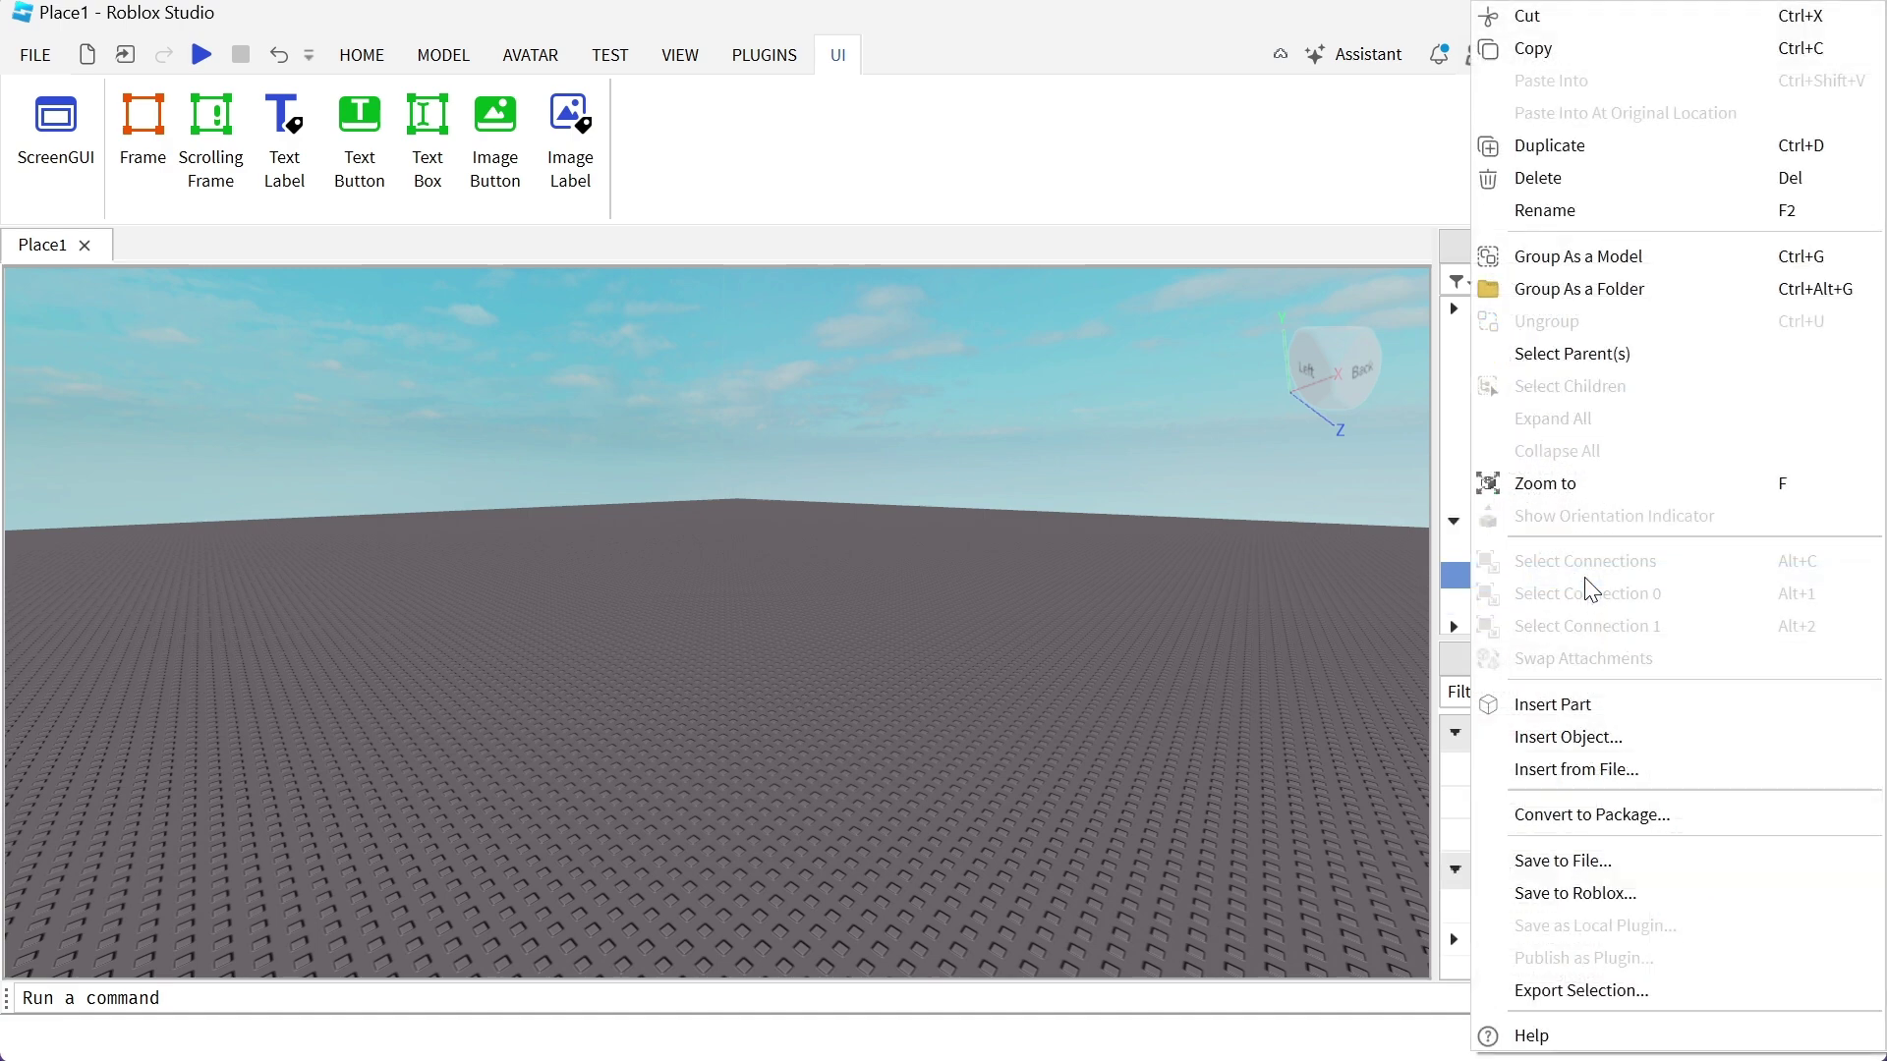
click(1538, 178)
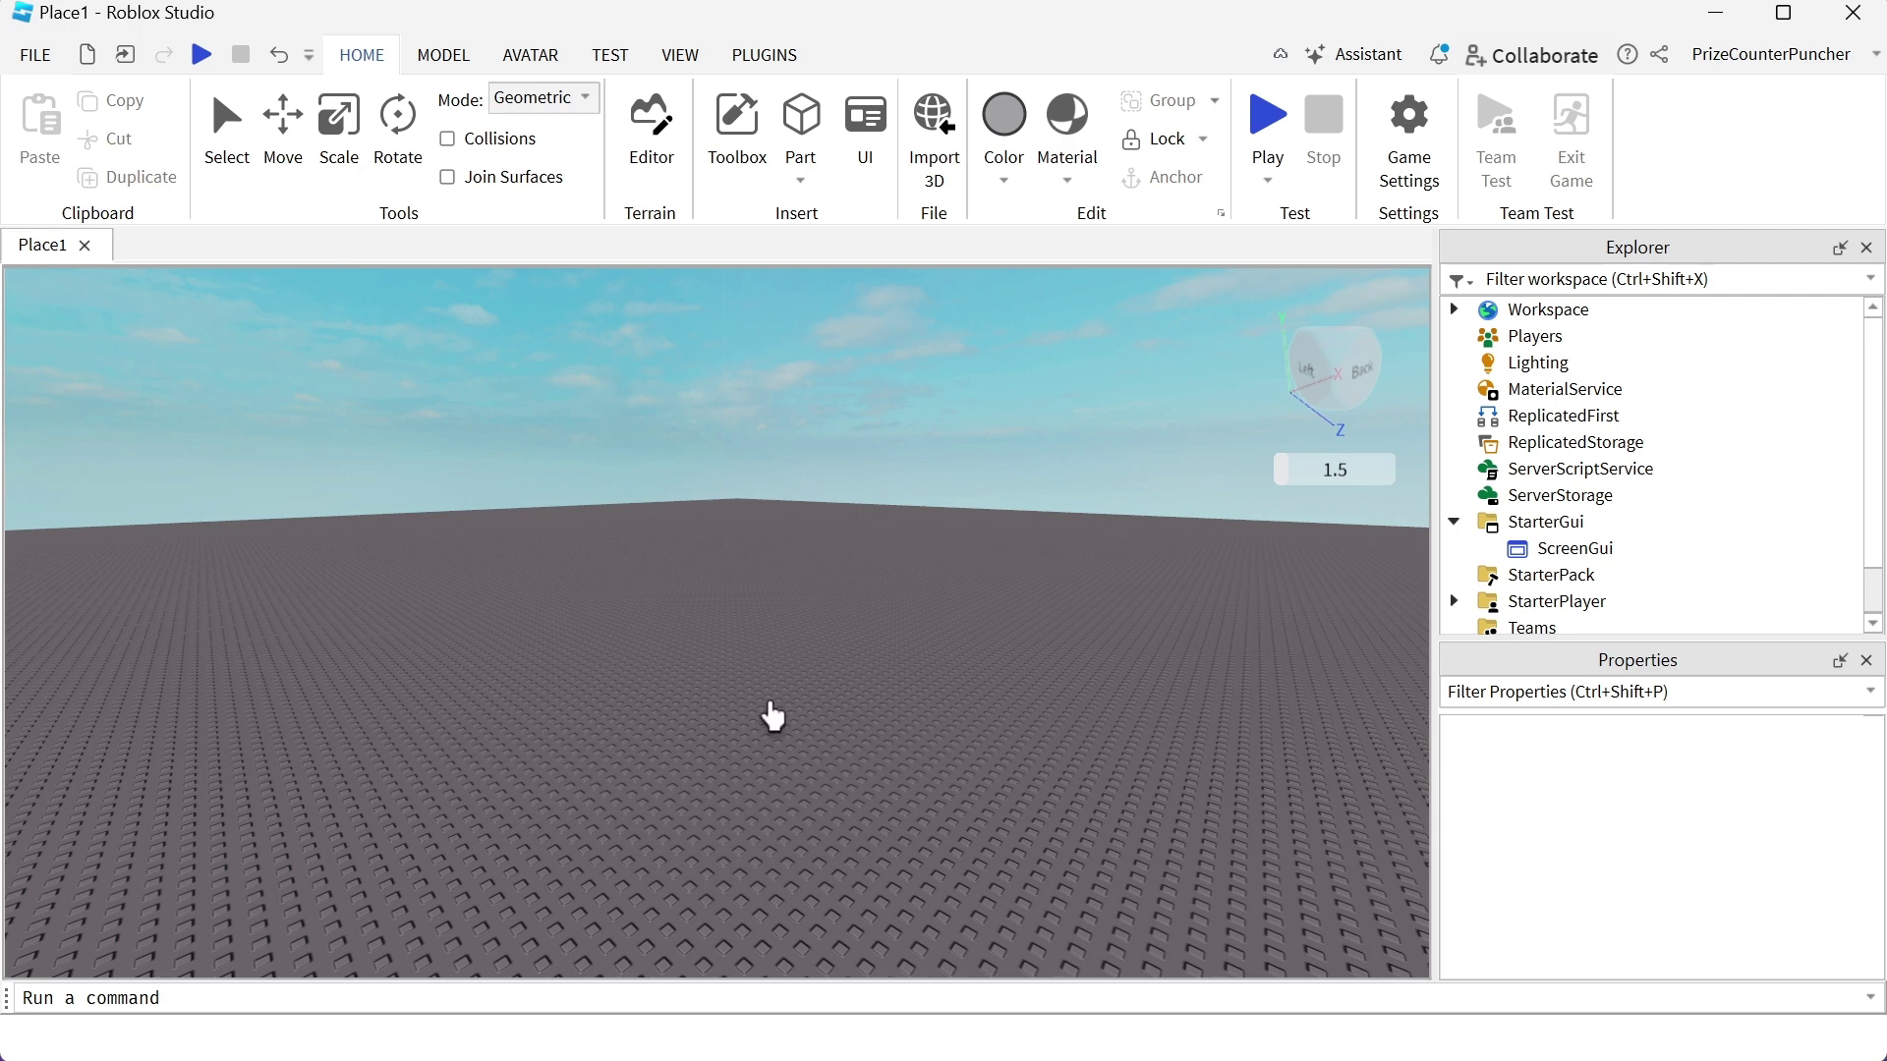
- Add a TextLabel to the ScreenGui, move it lower-left, and resize it to 271 x 62
click(1586, 551)
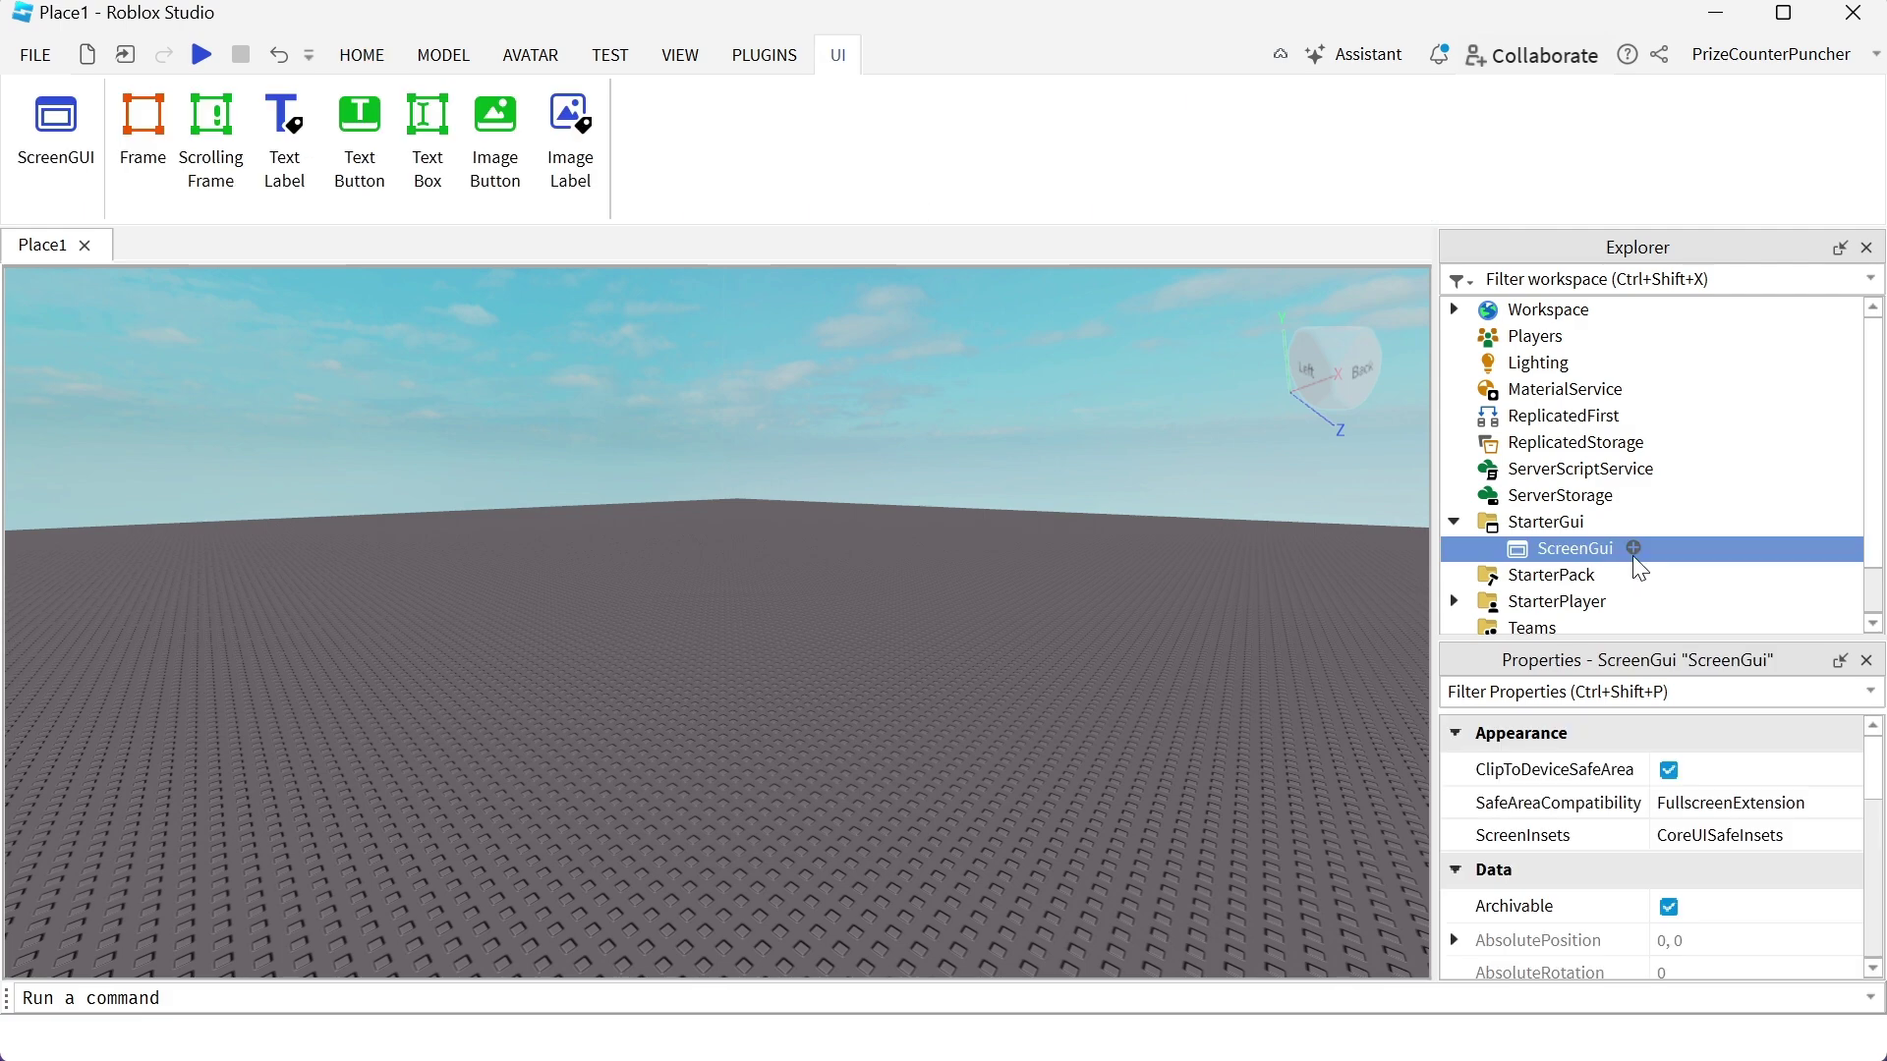
click(1633, 548)
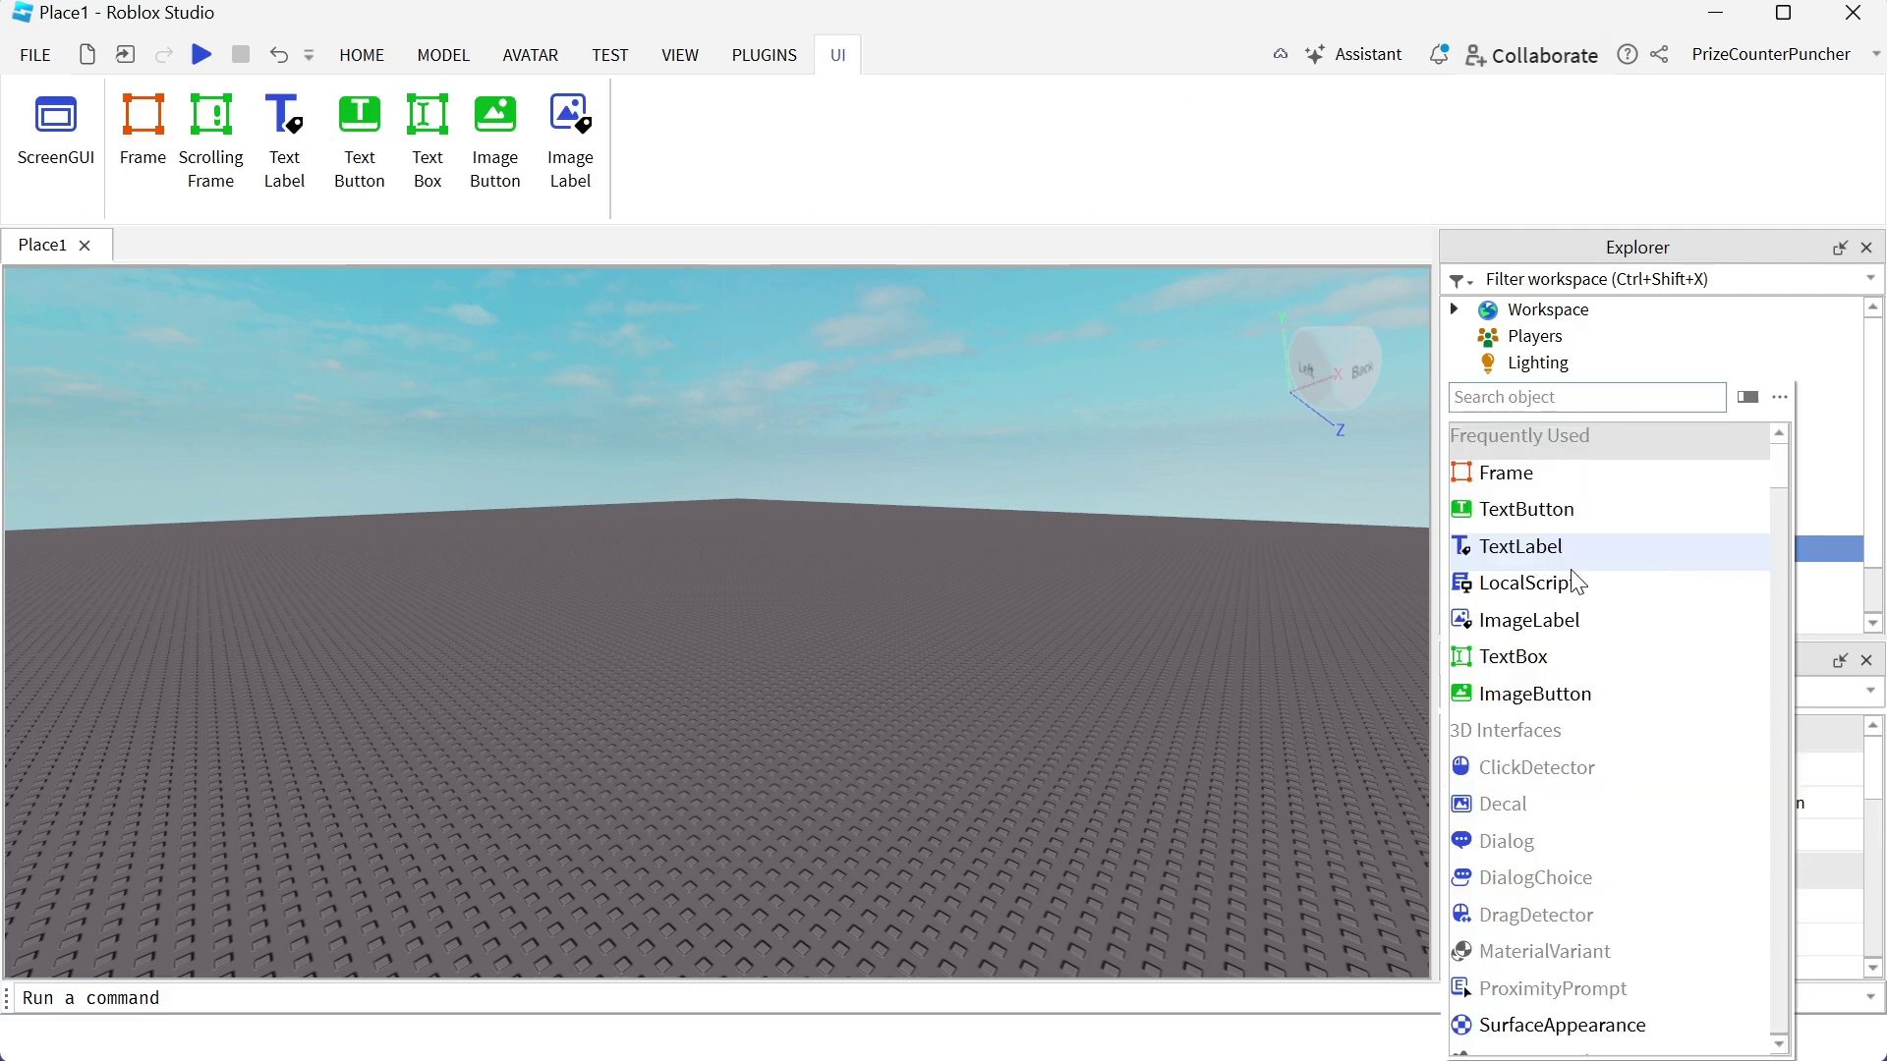
click(847, 439)
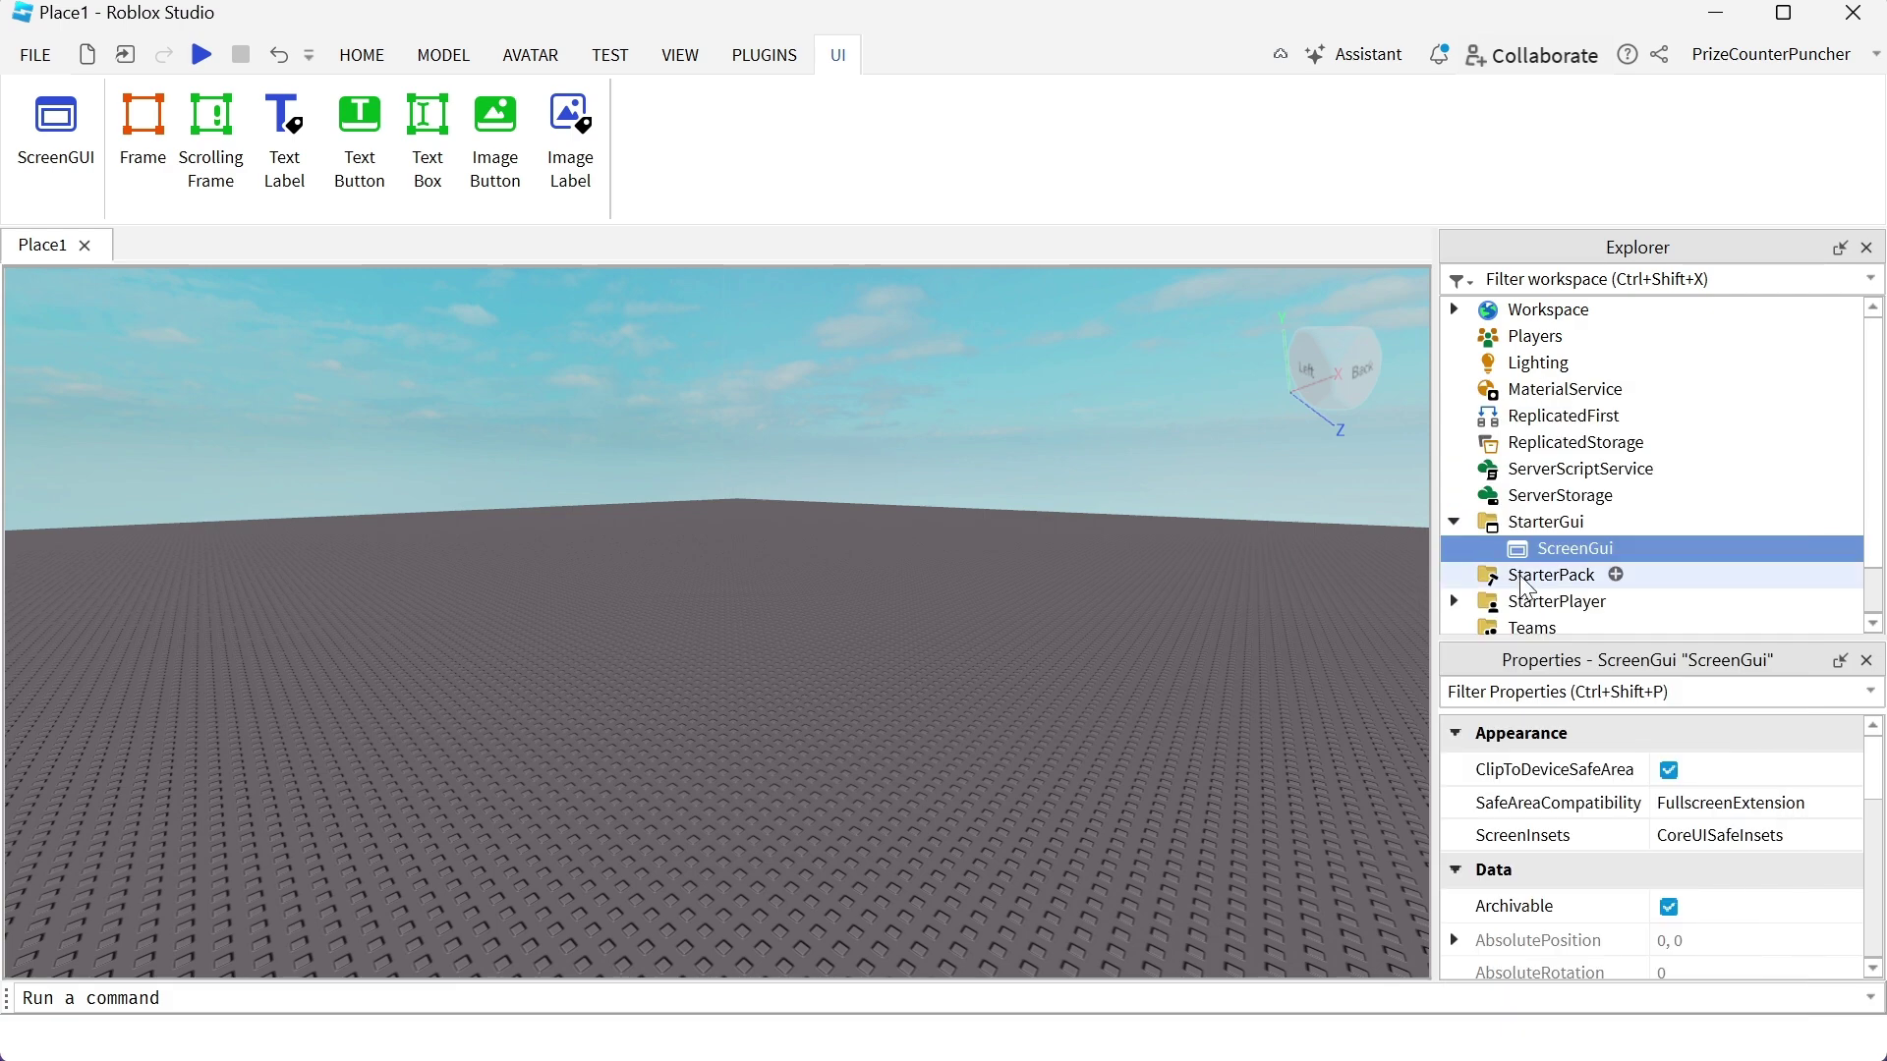
click(287, 147)
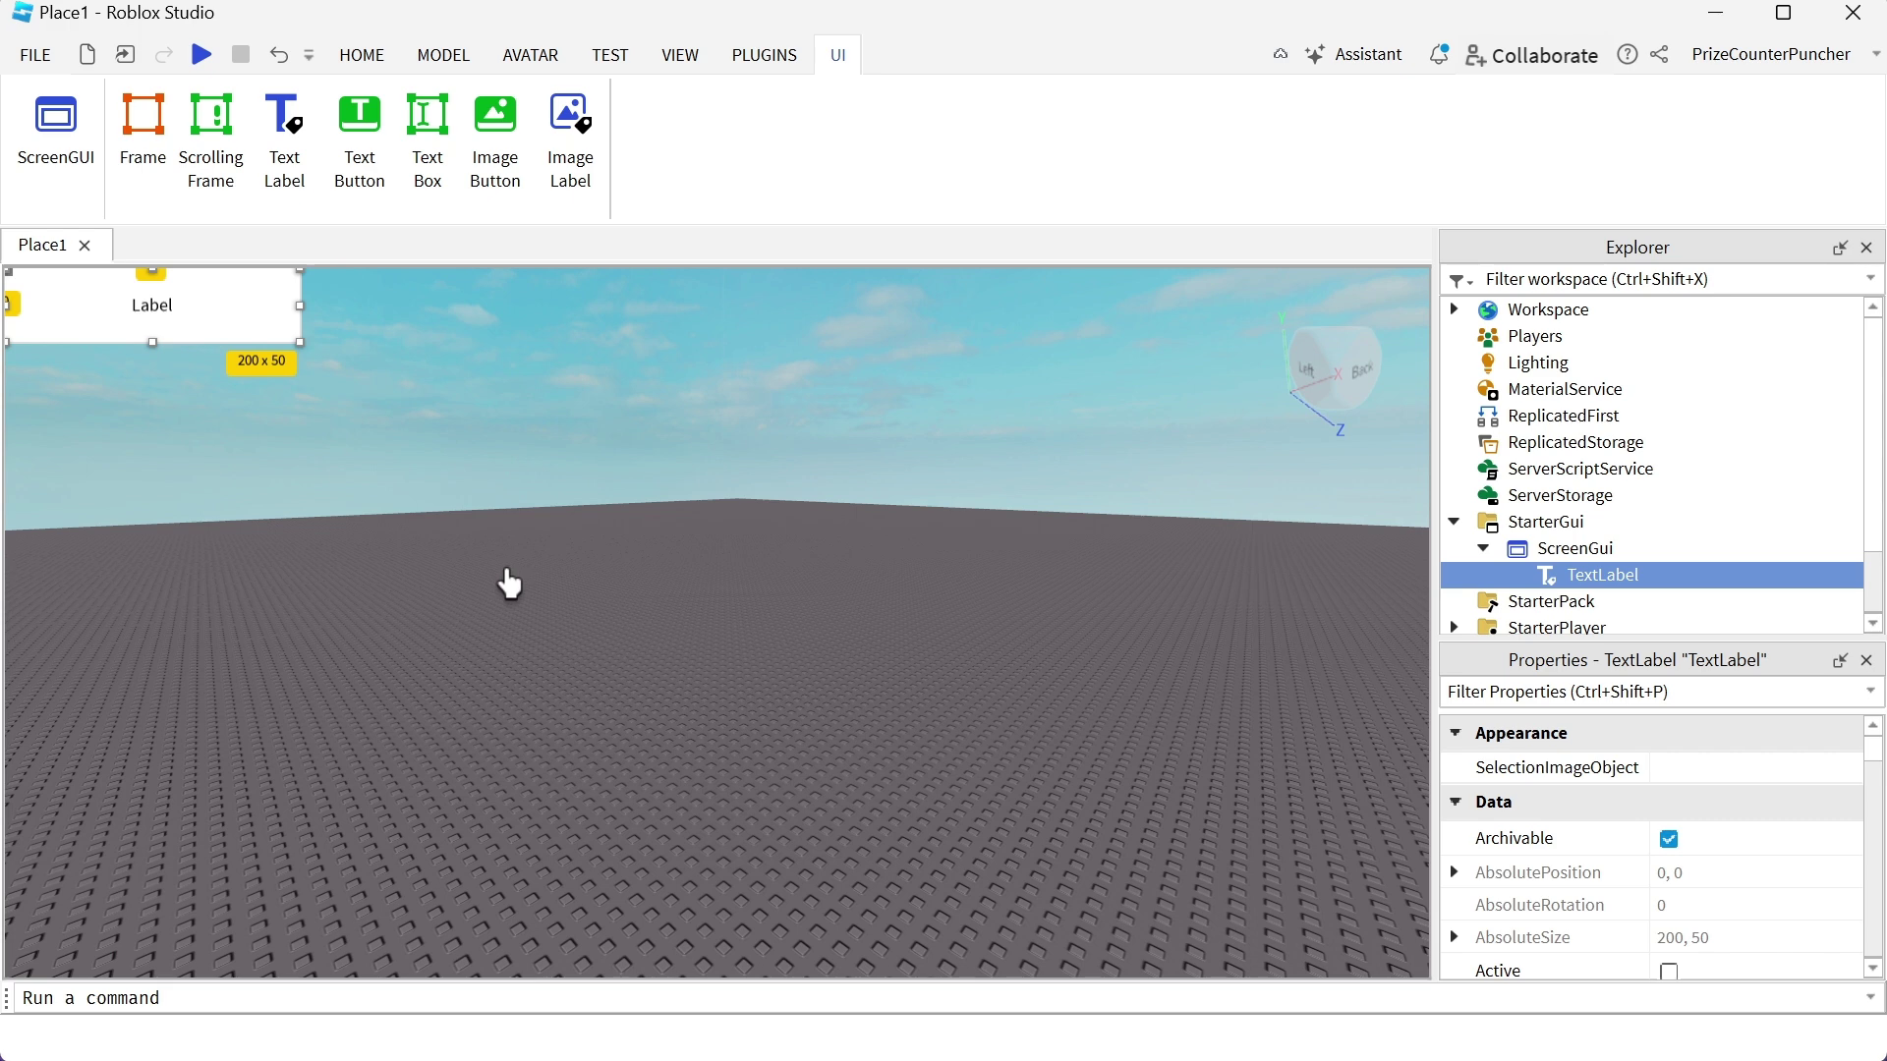
drag(186, 307, 269, 825)
drag(387, 796, 487, 781)
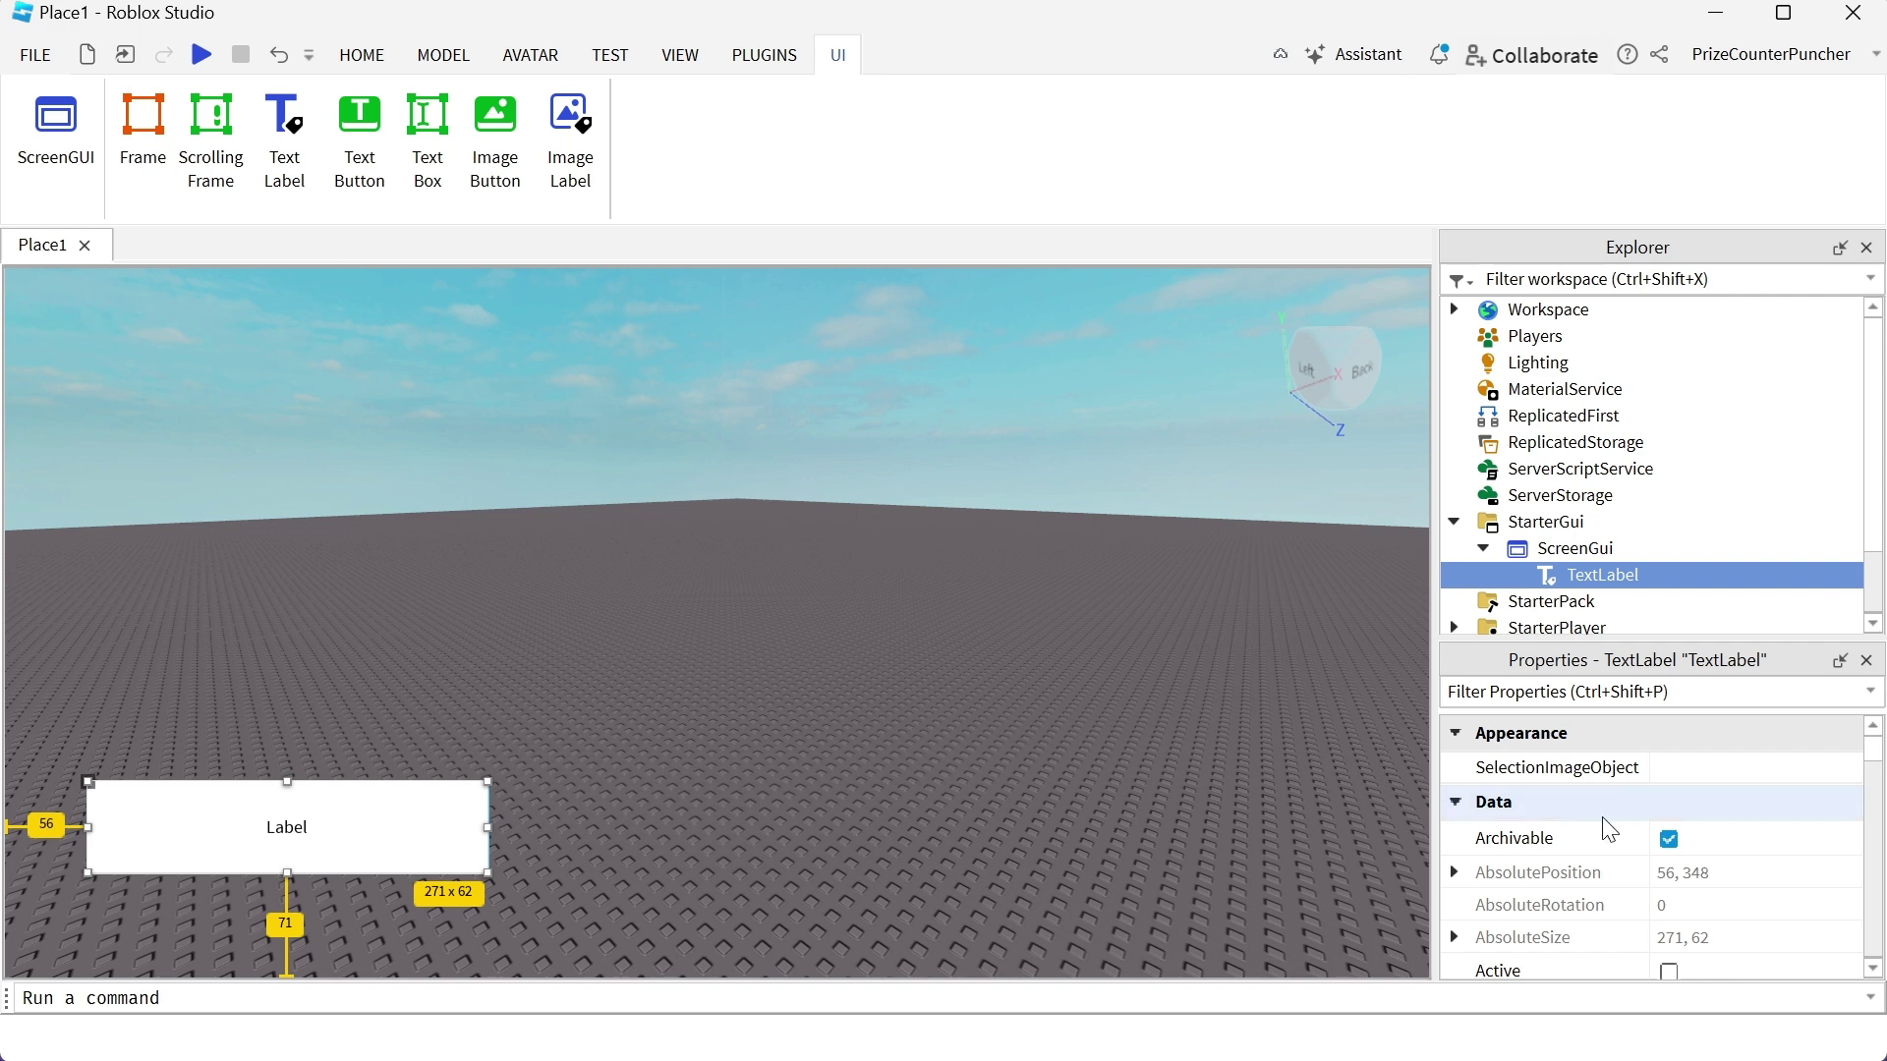
- Set the TextLabel's BackgroundColor3 to red (255, 0, 0)
scroll(1607, 830, down, 3)
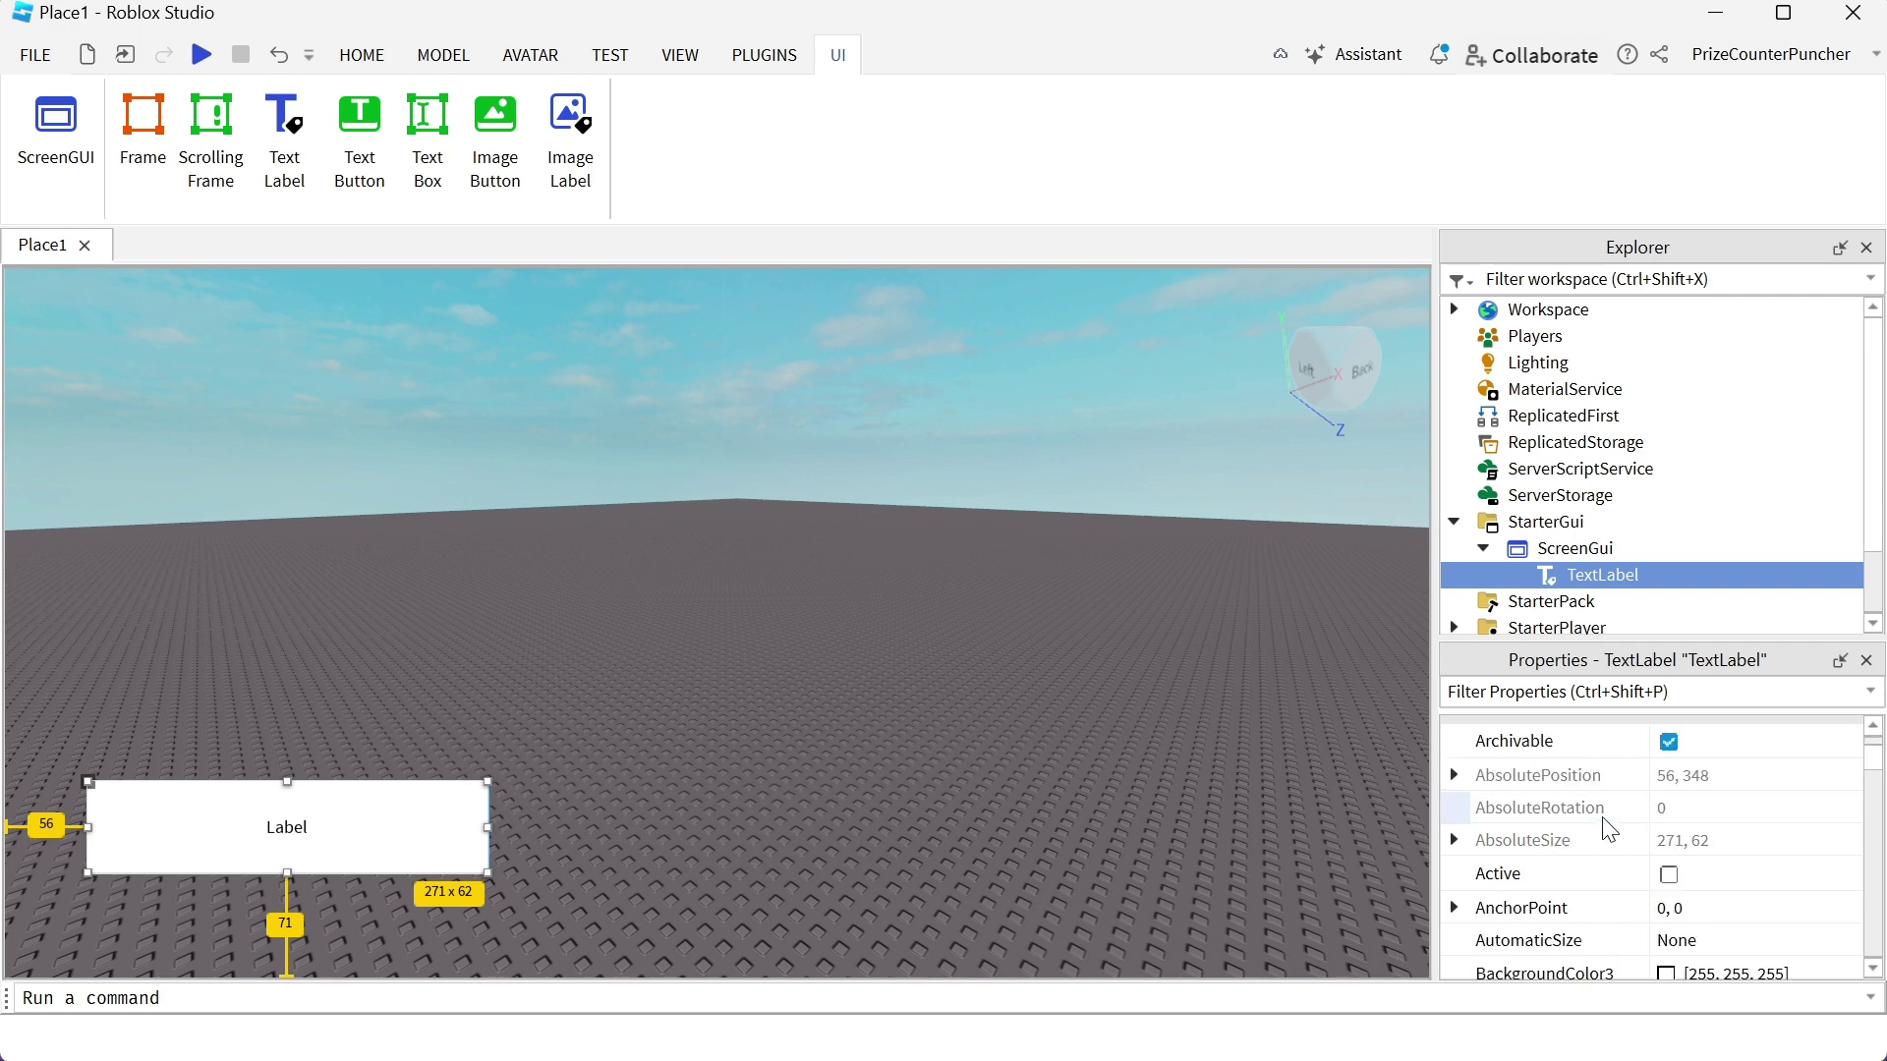
scroll(1608, 830, up, 1)
scroll(1602, 833, down, 3)
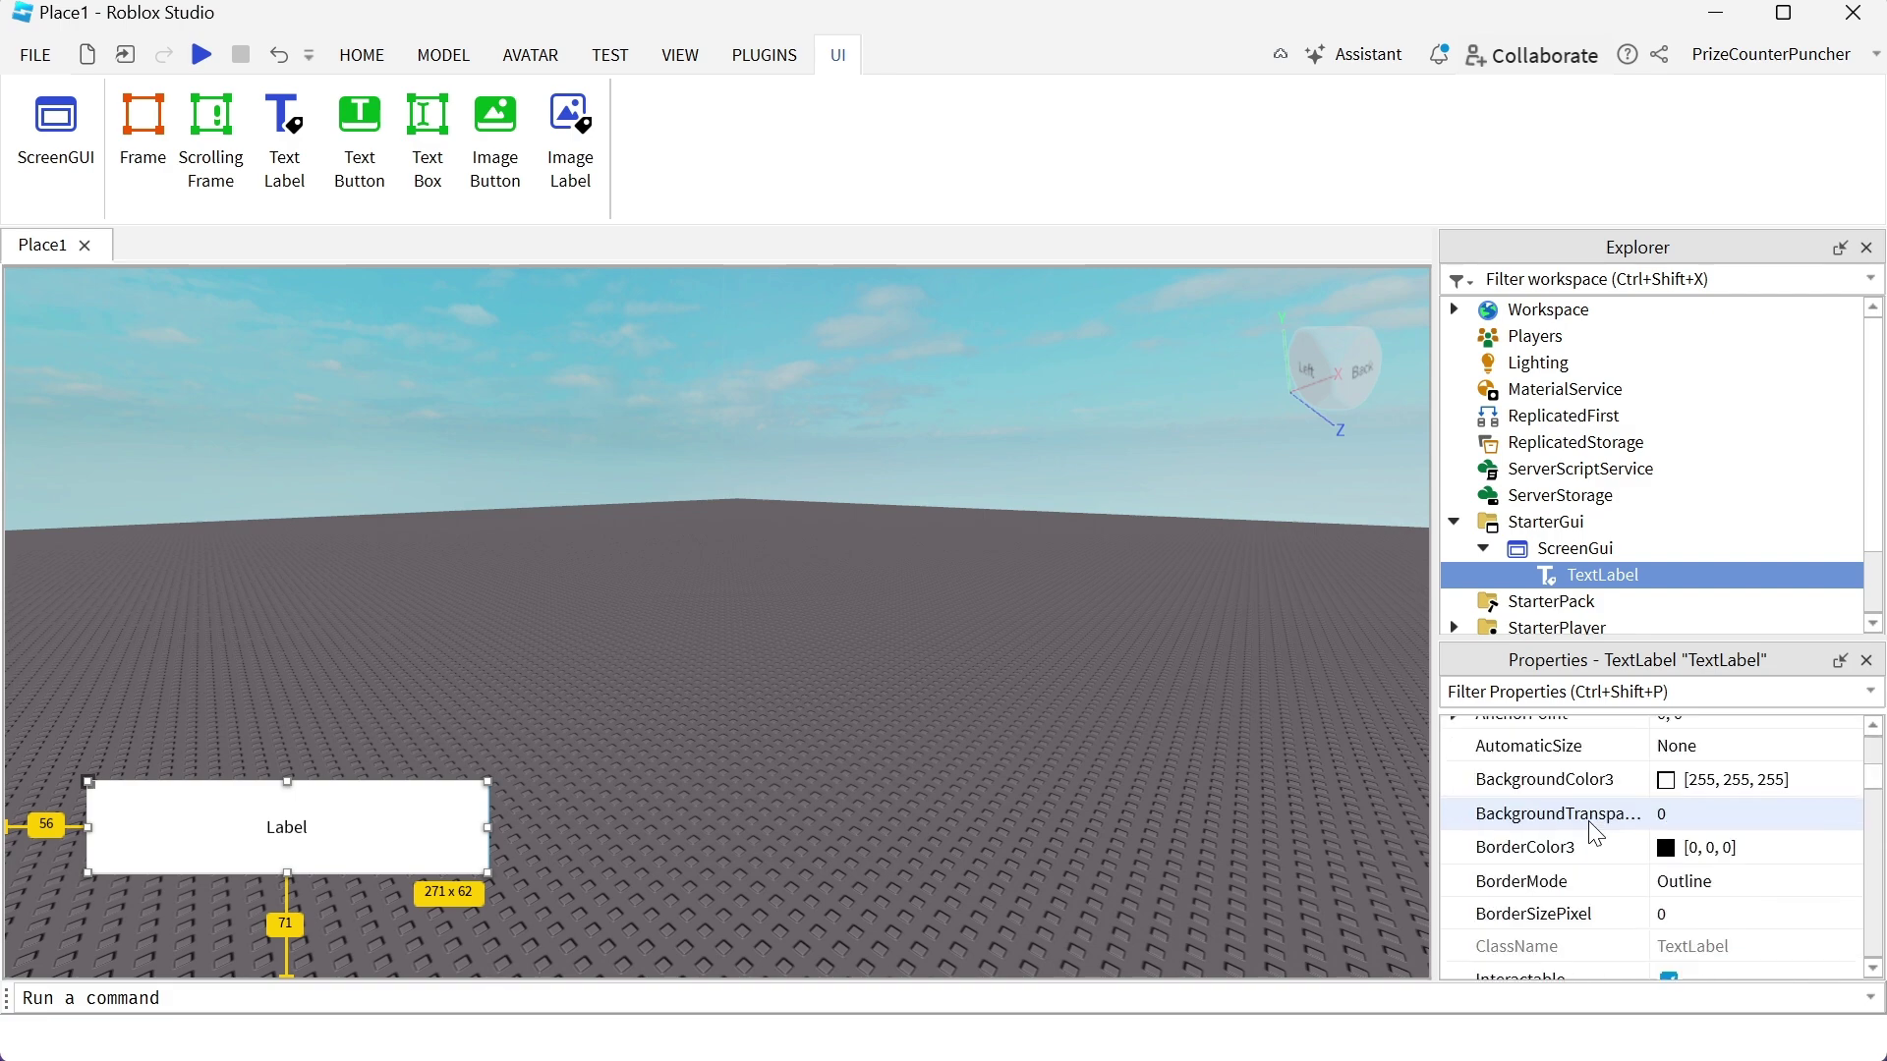
click(1665, 779)
click(639, 422)
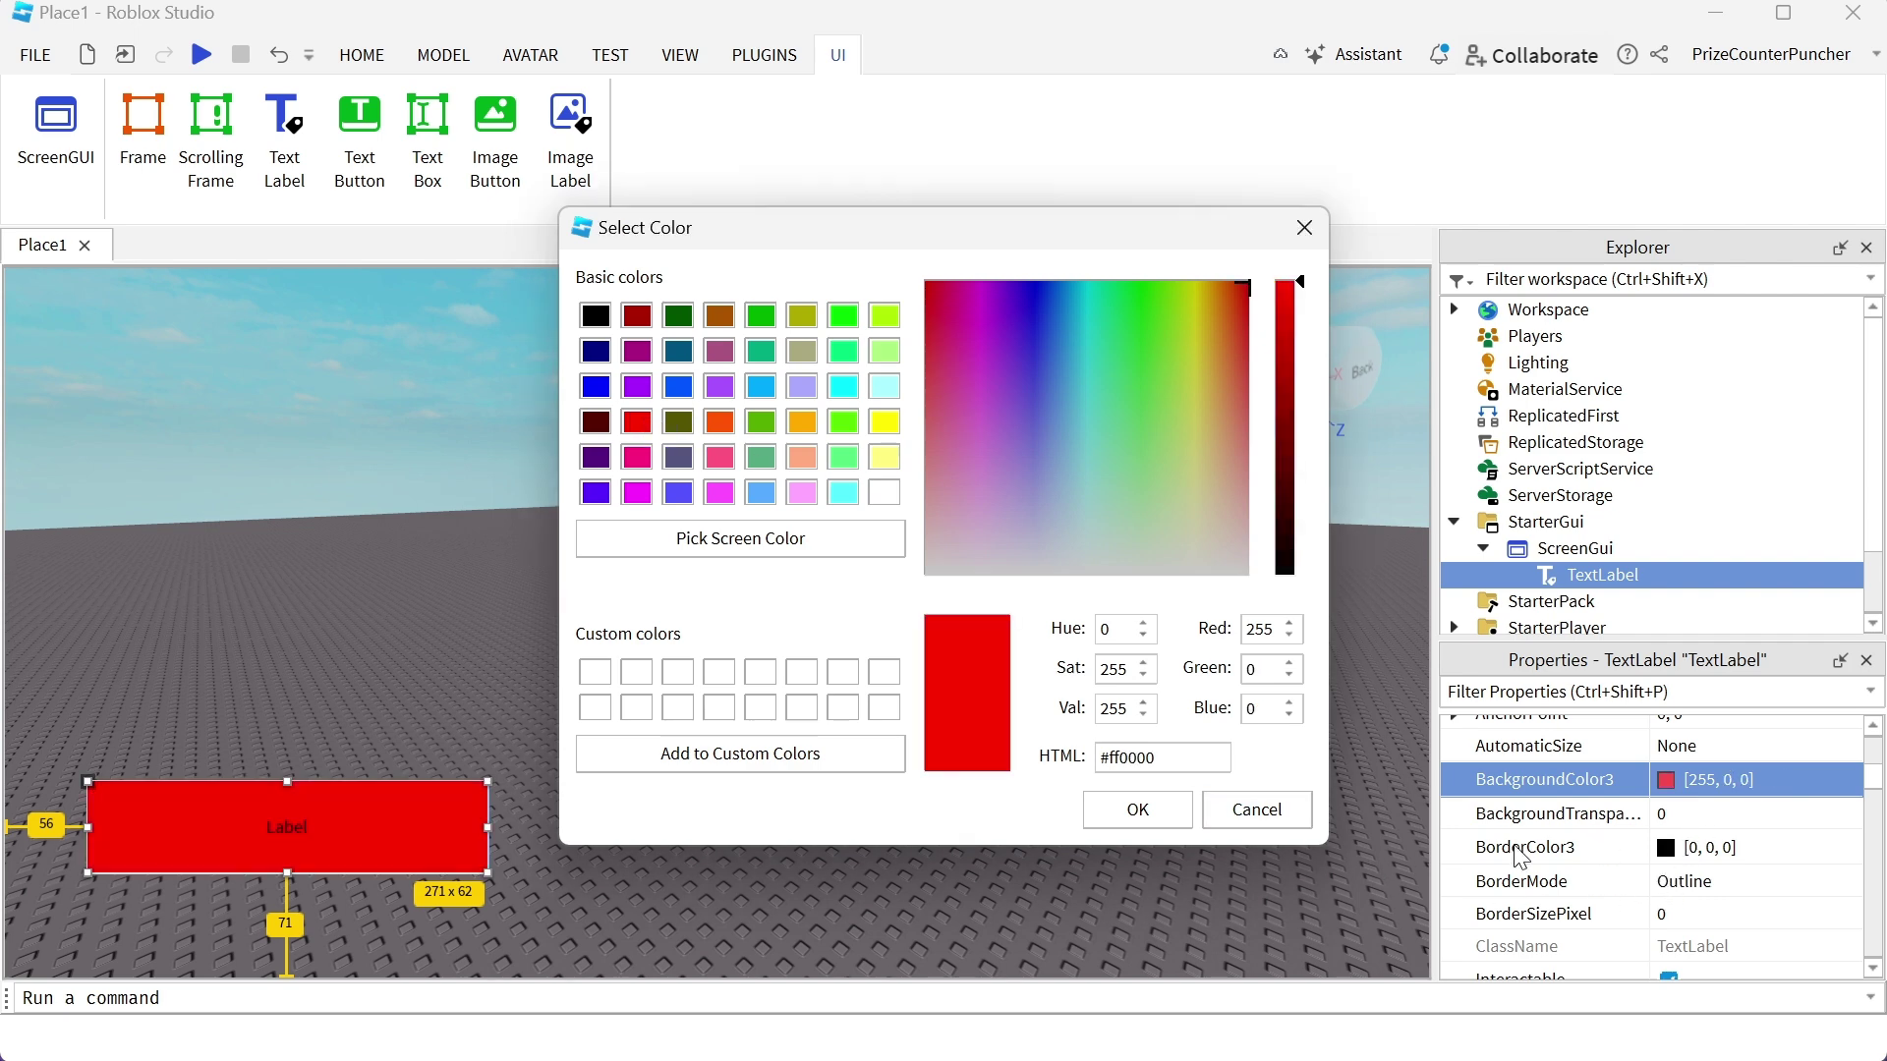
click(1142, 814)
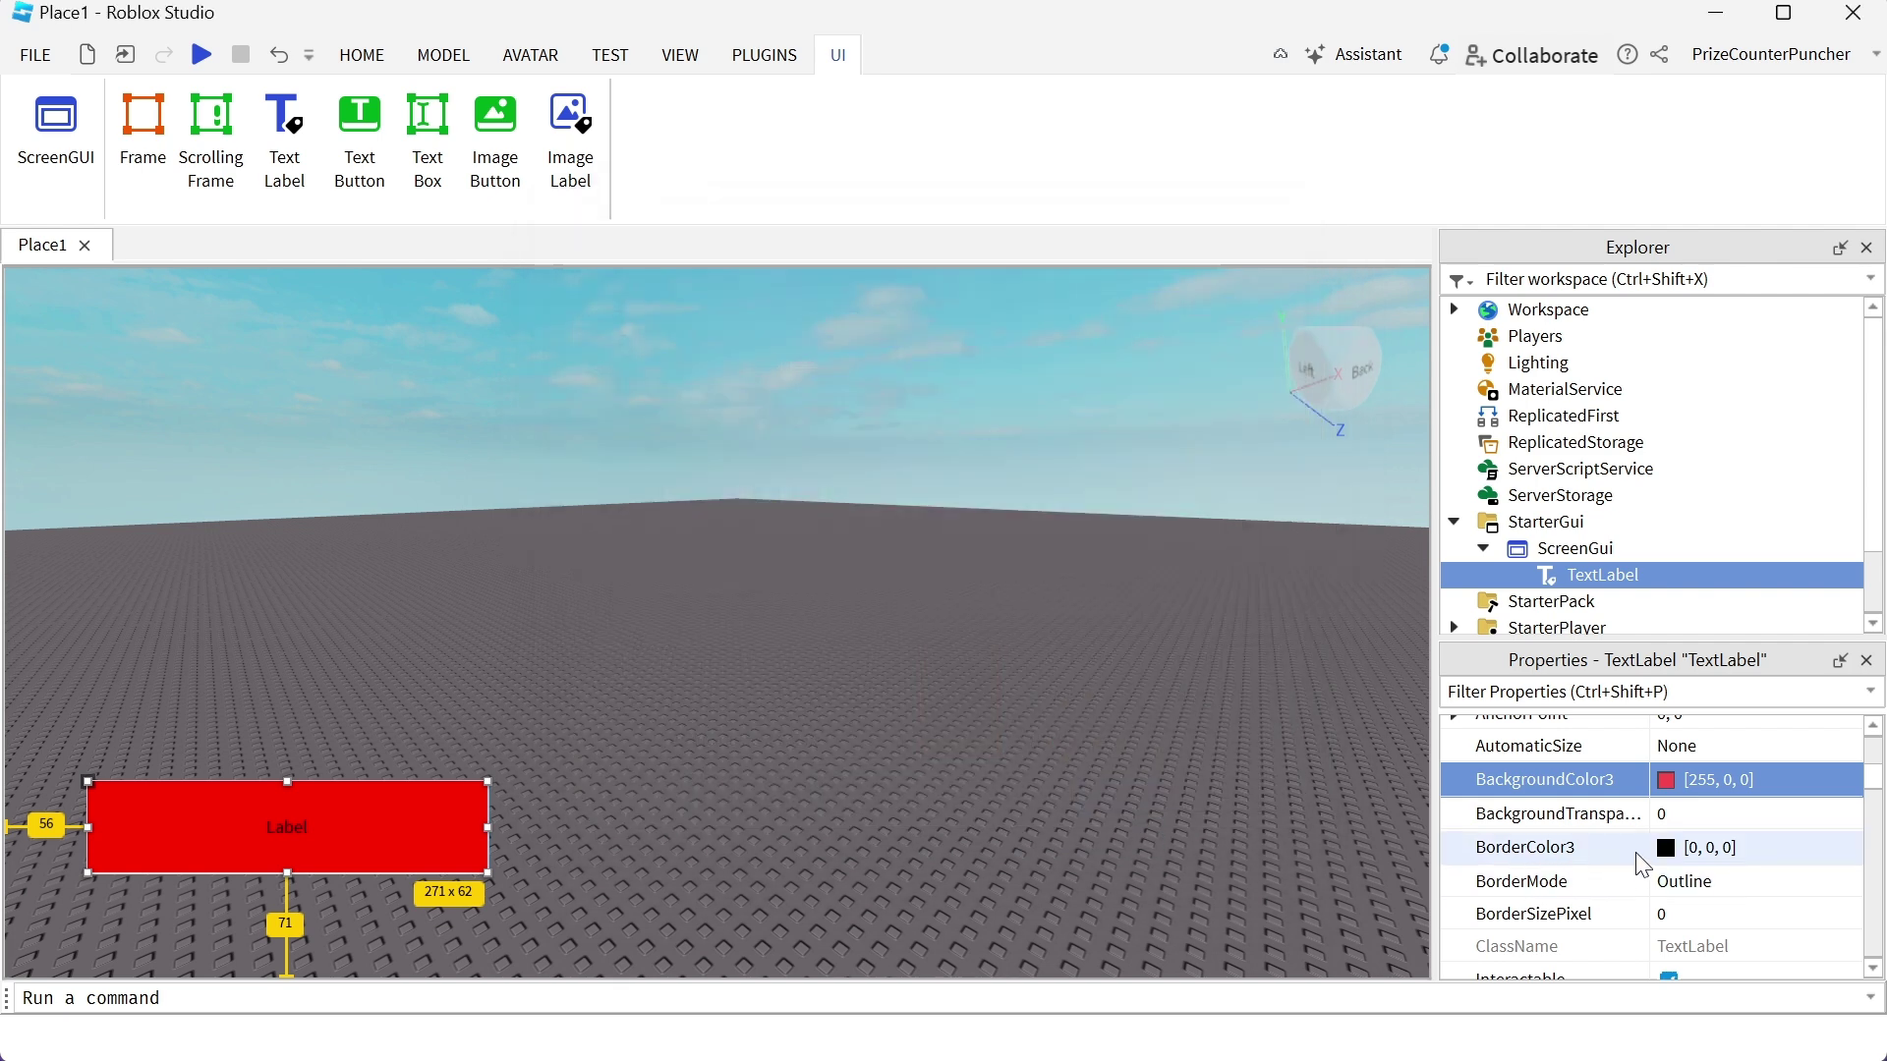
- Try BackgroundTransparency 1 and 0.5, then settle on 0 for a solid background
click(1682, 815)
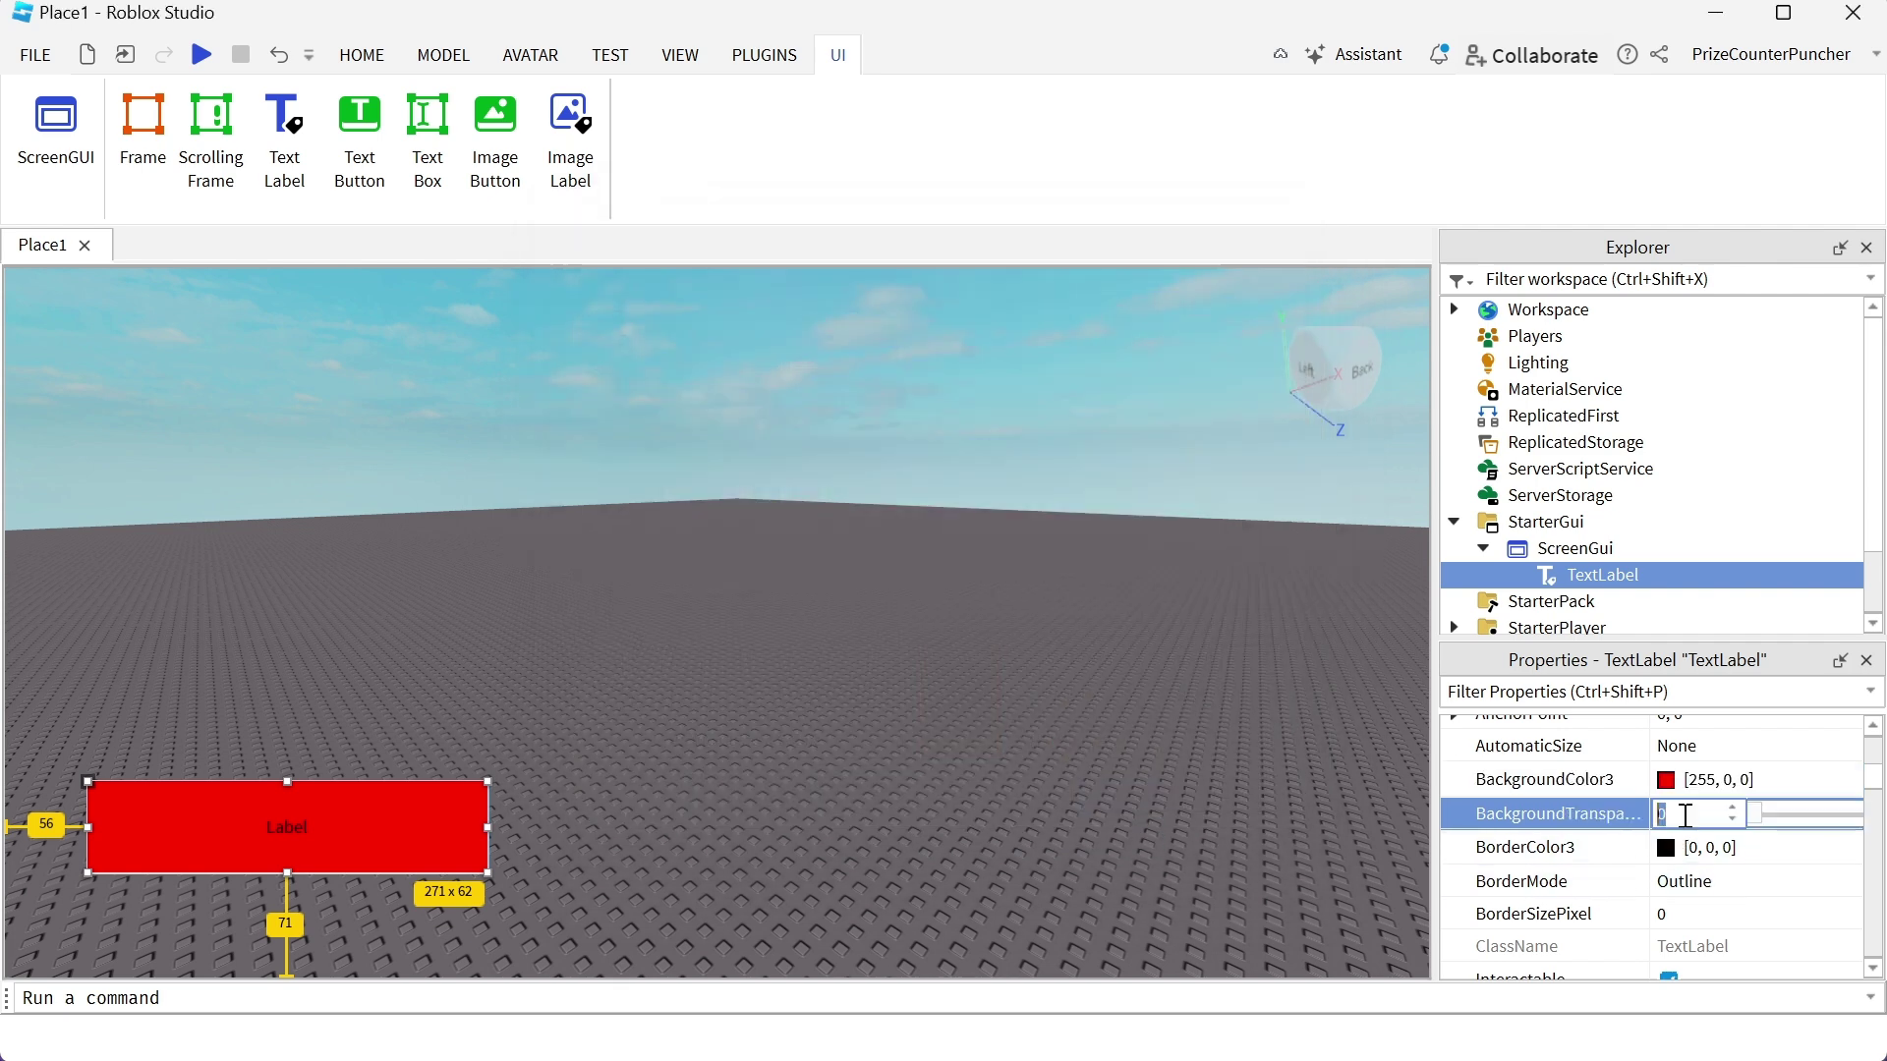
text(1)
key(Return)
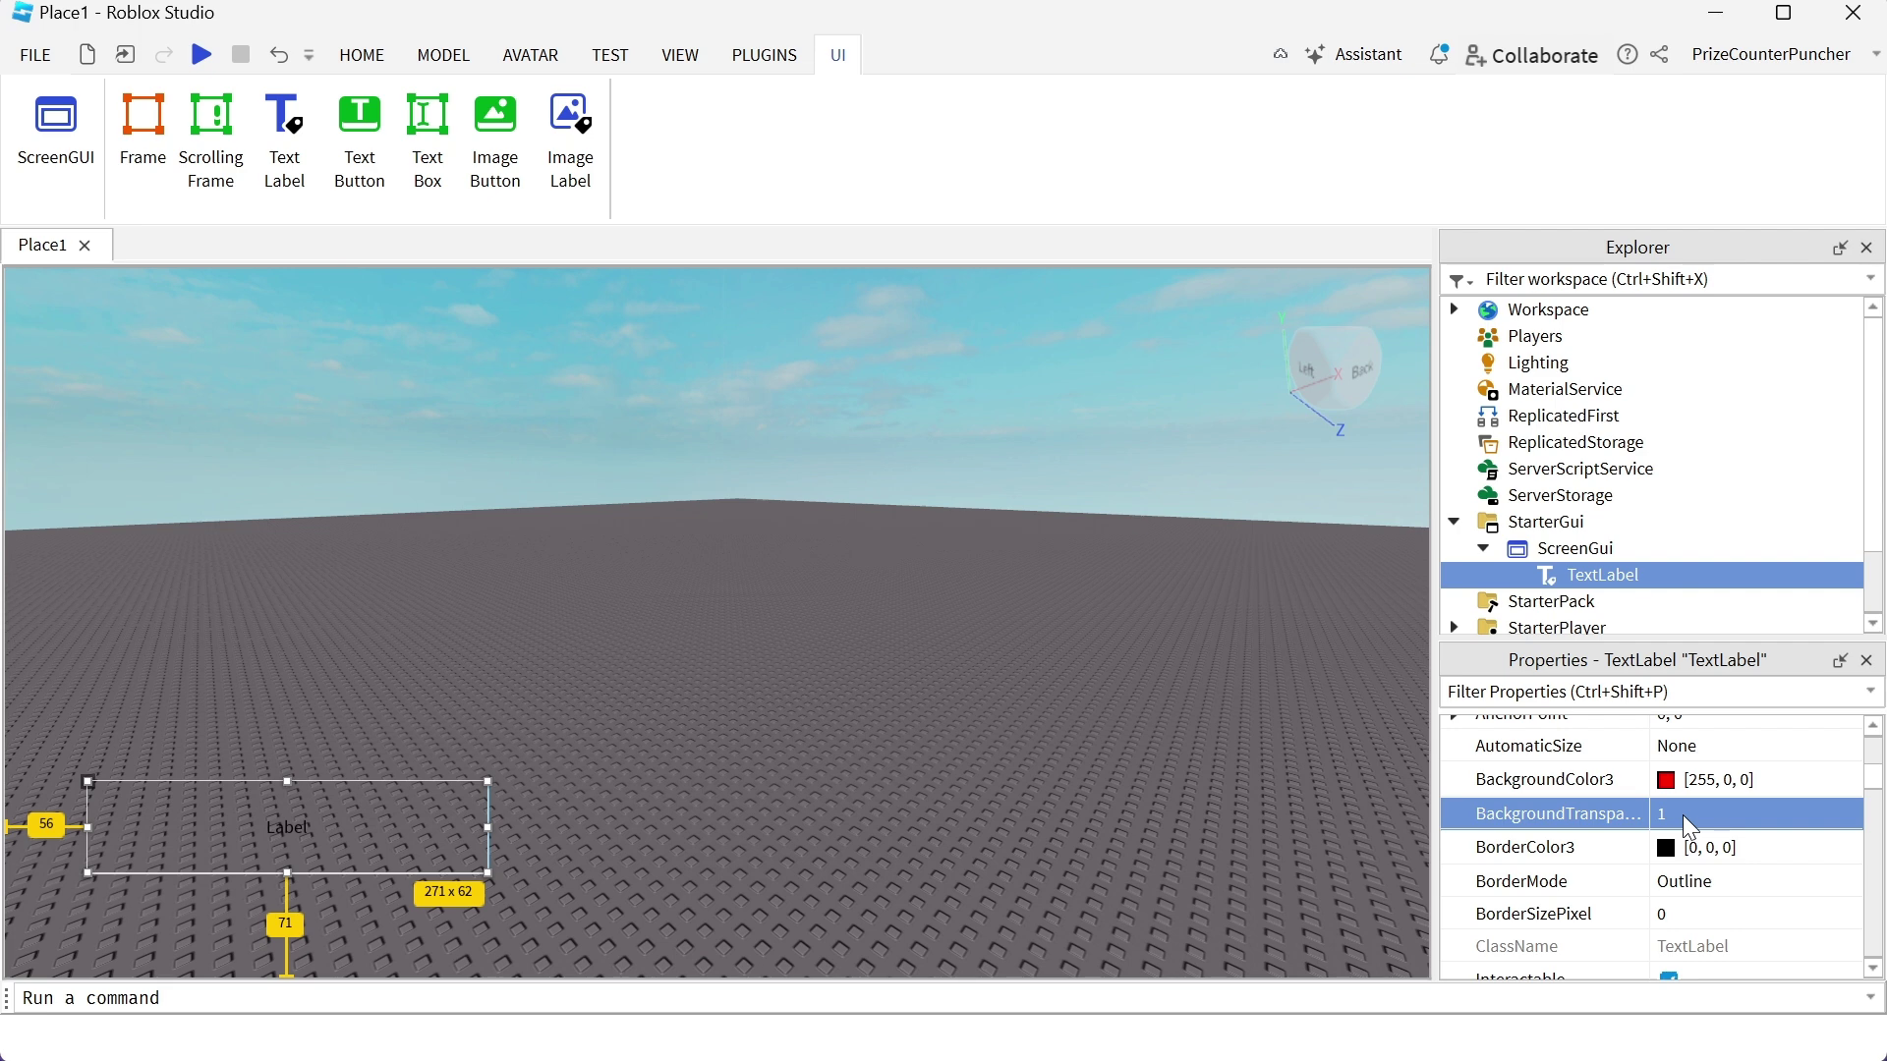
click(1683, 816)
text(.5)
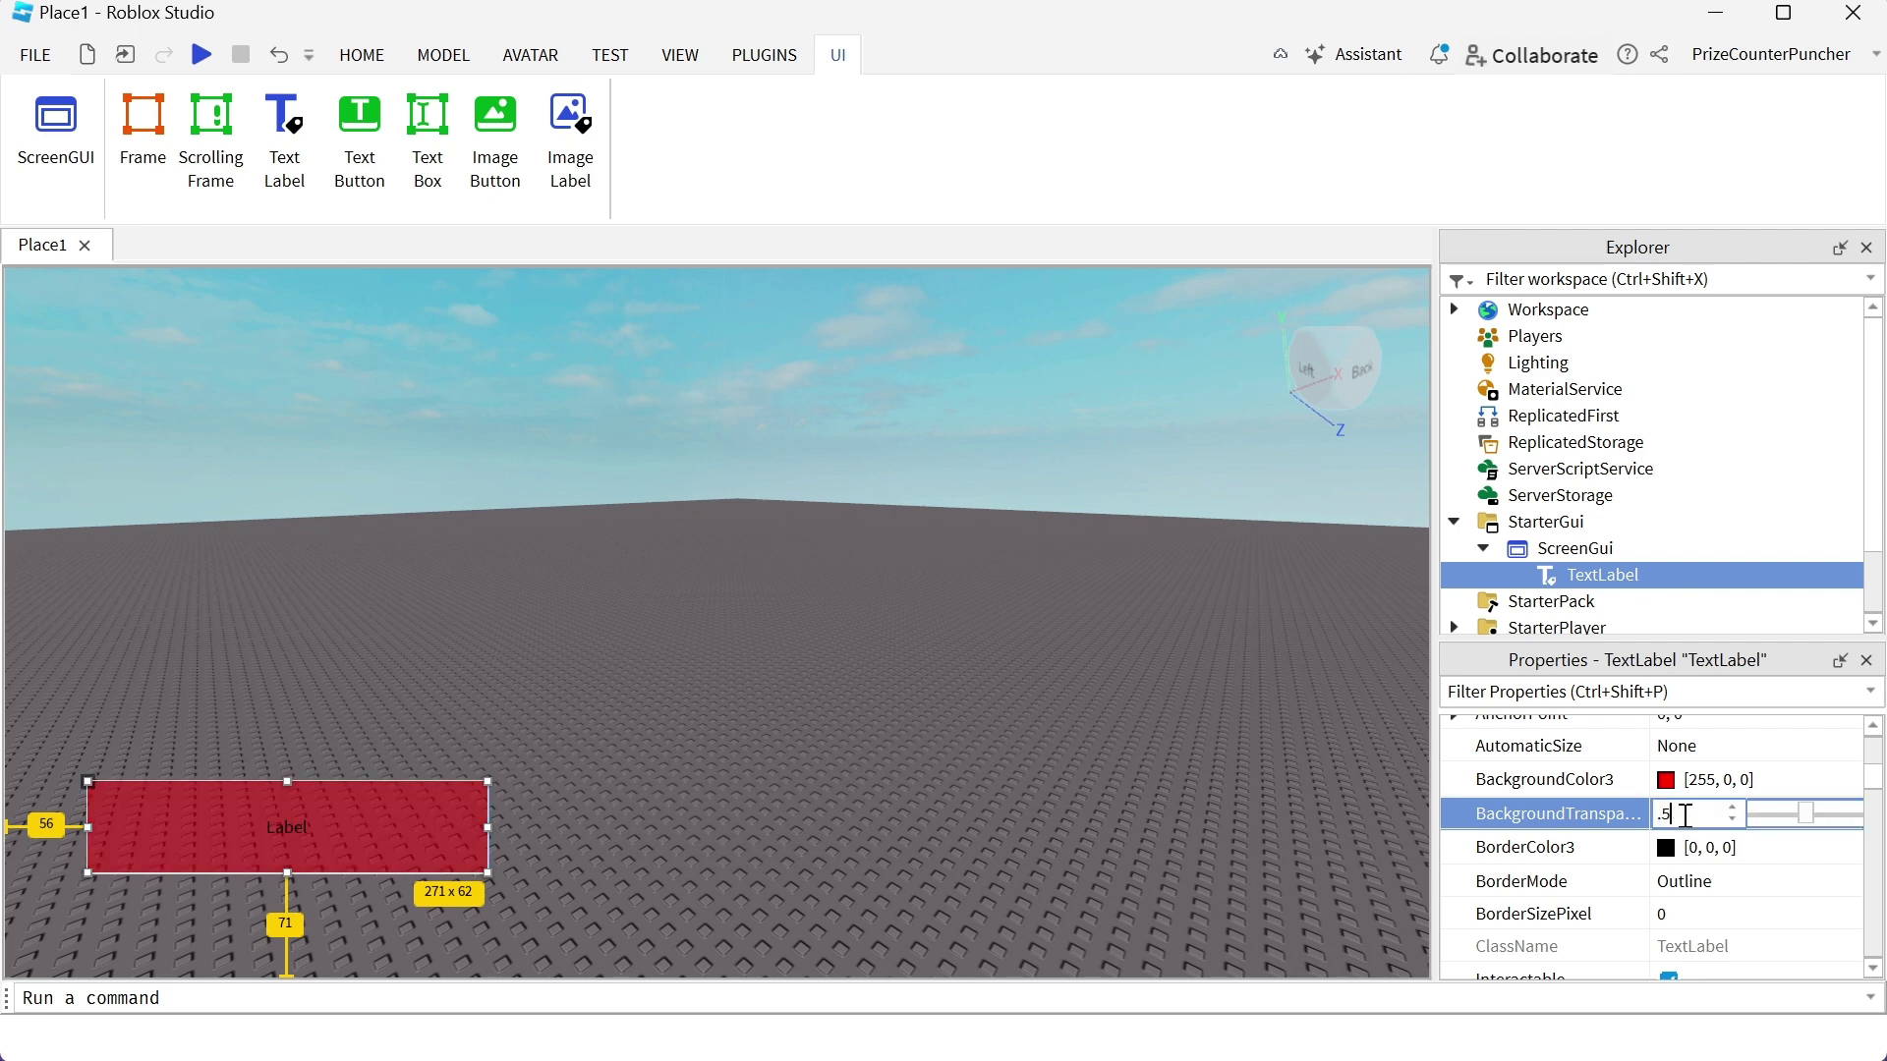
key(Return)
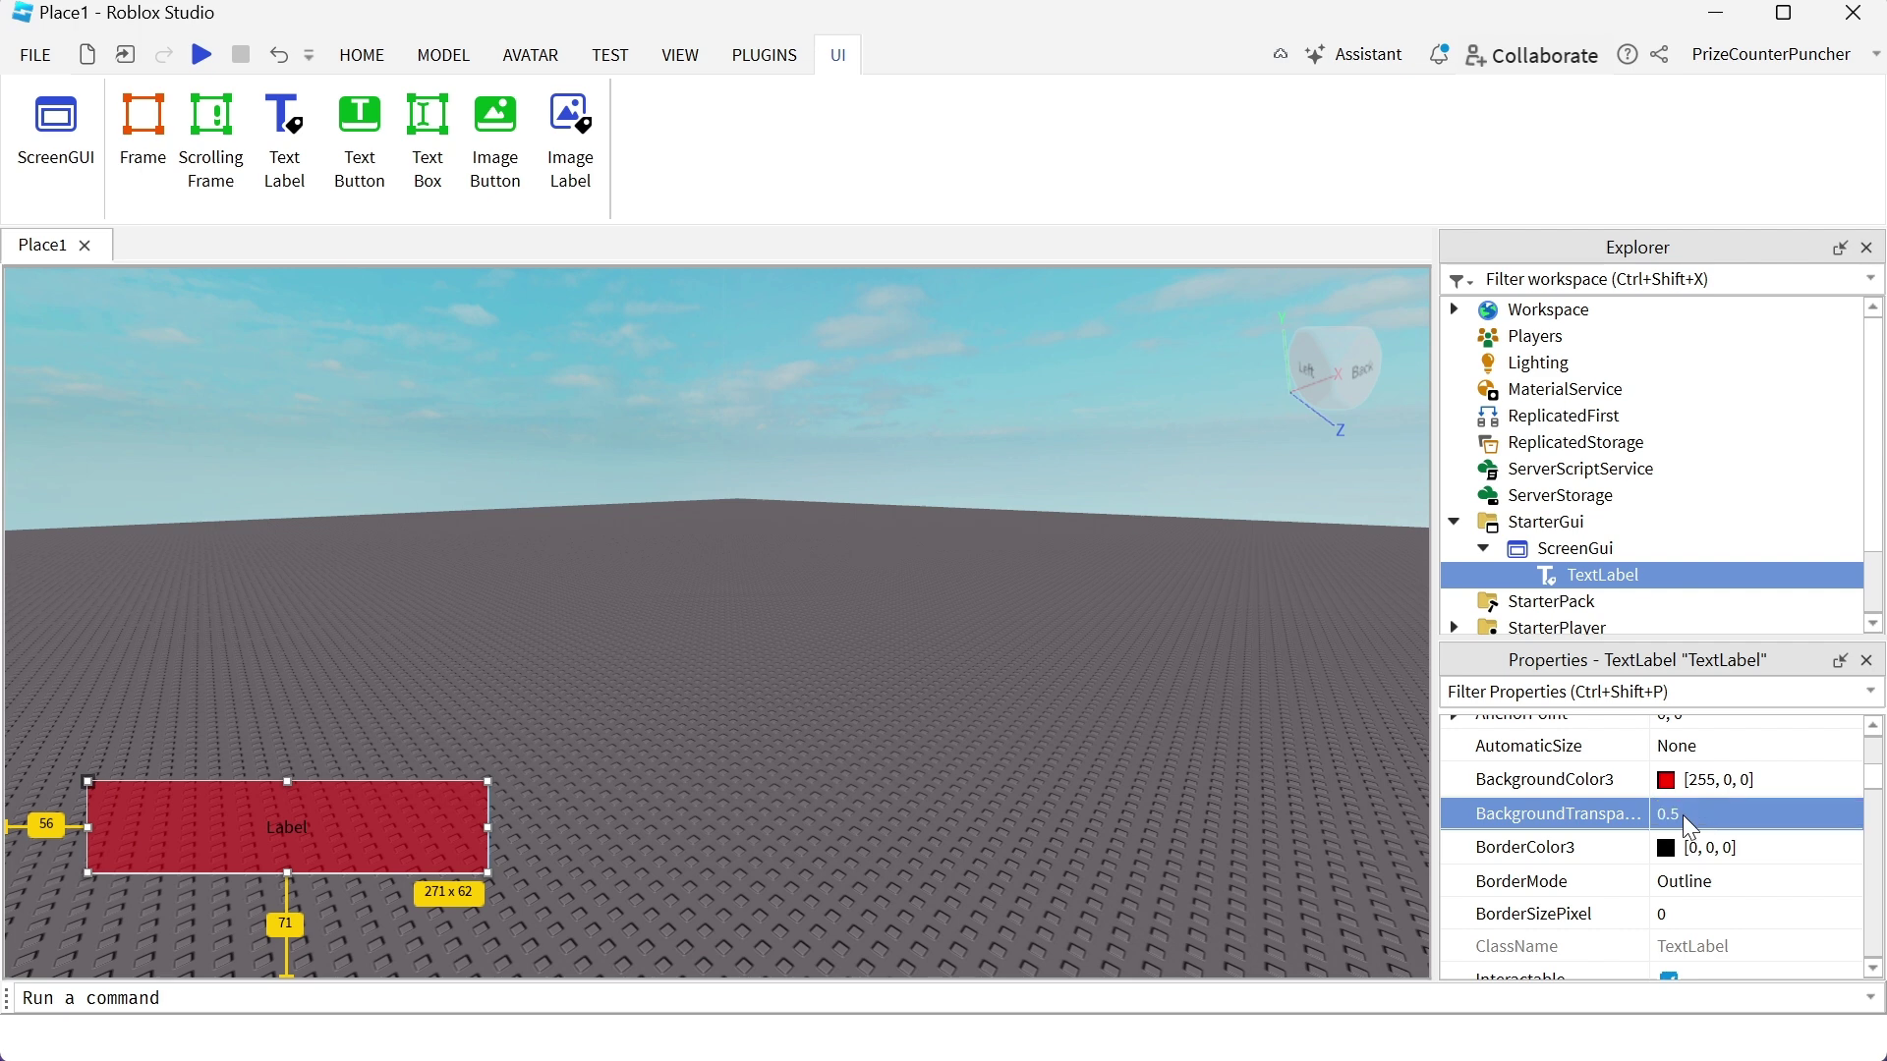
click(1683, 816)
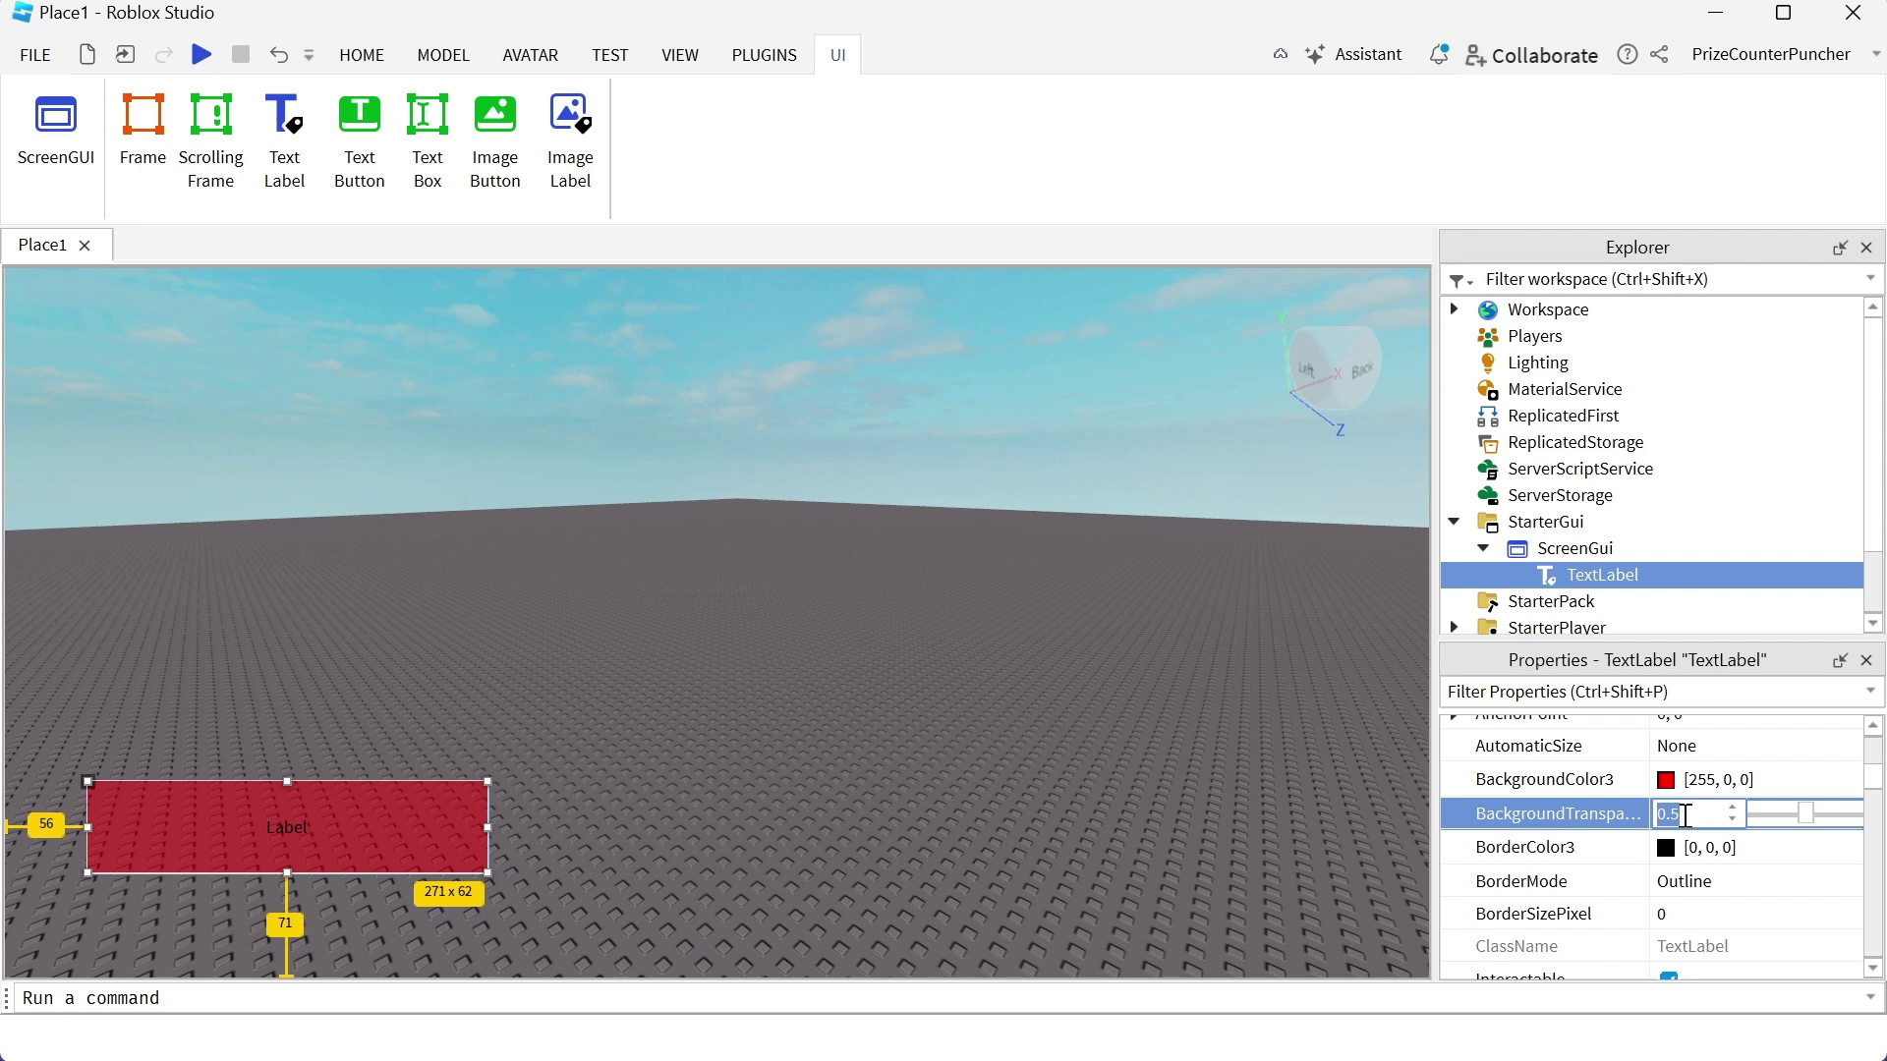
text(0)
key(Return)
- Toggle the TextLabel's Visible property off and on, leaving it checked
scroll(1606, 875, down, 3)
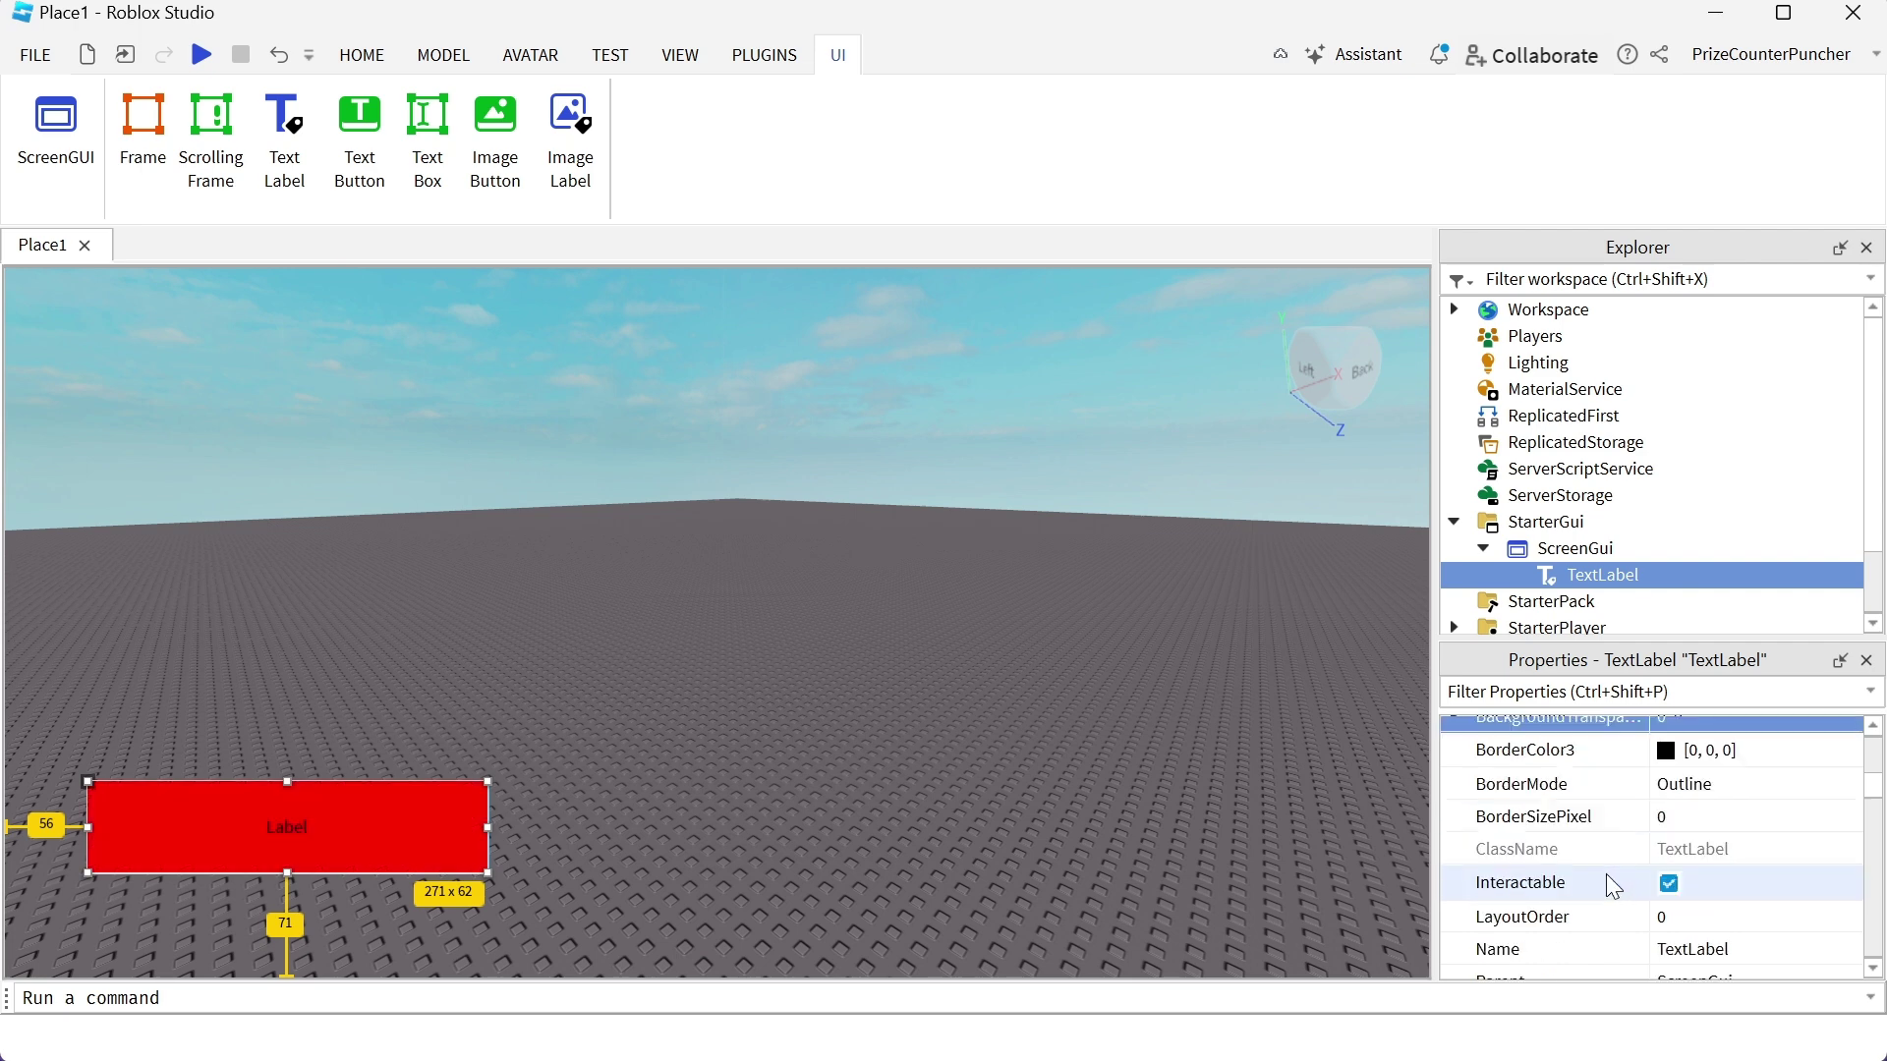
scroll(1606, 876, down, 3)
scroll(1606, 876, down, 6)
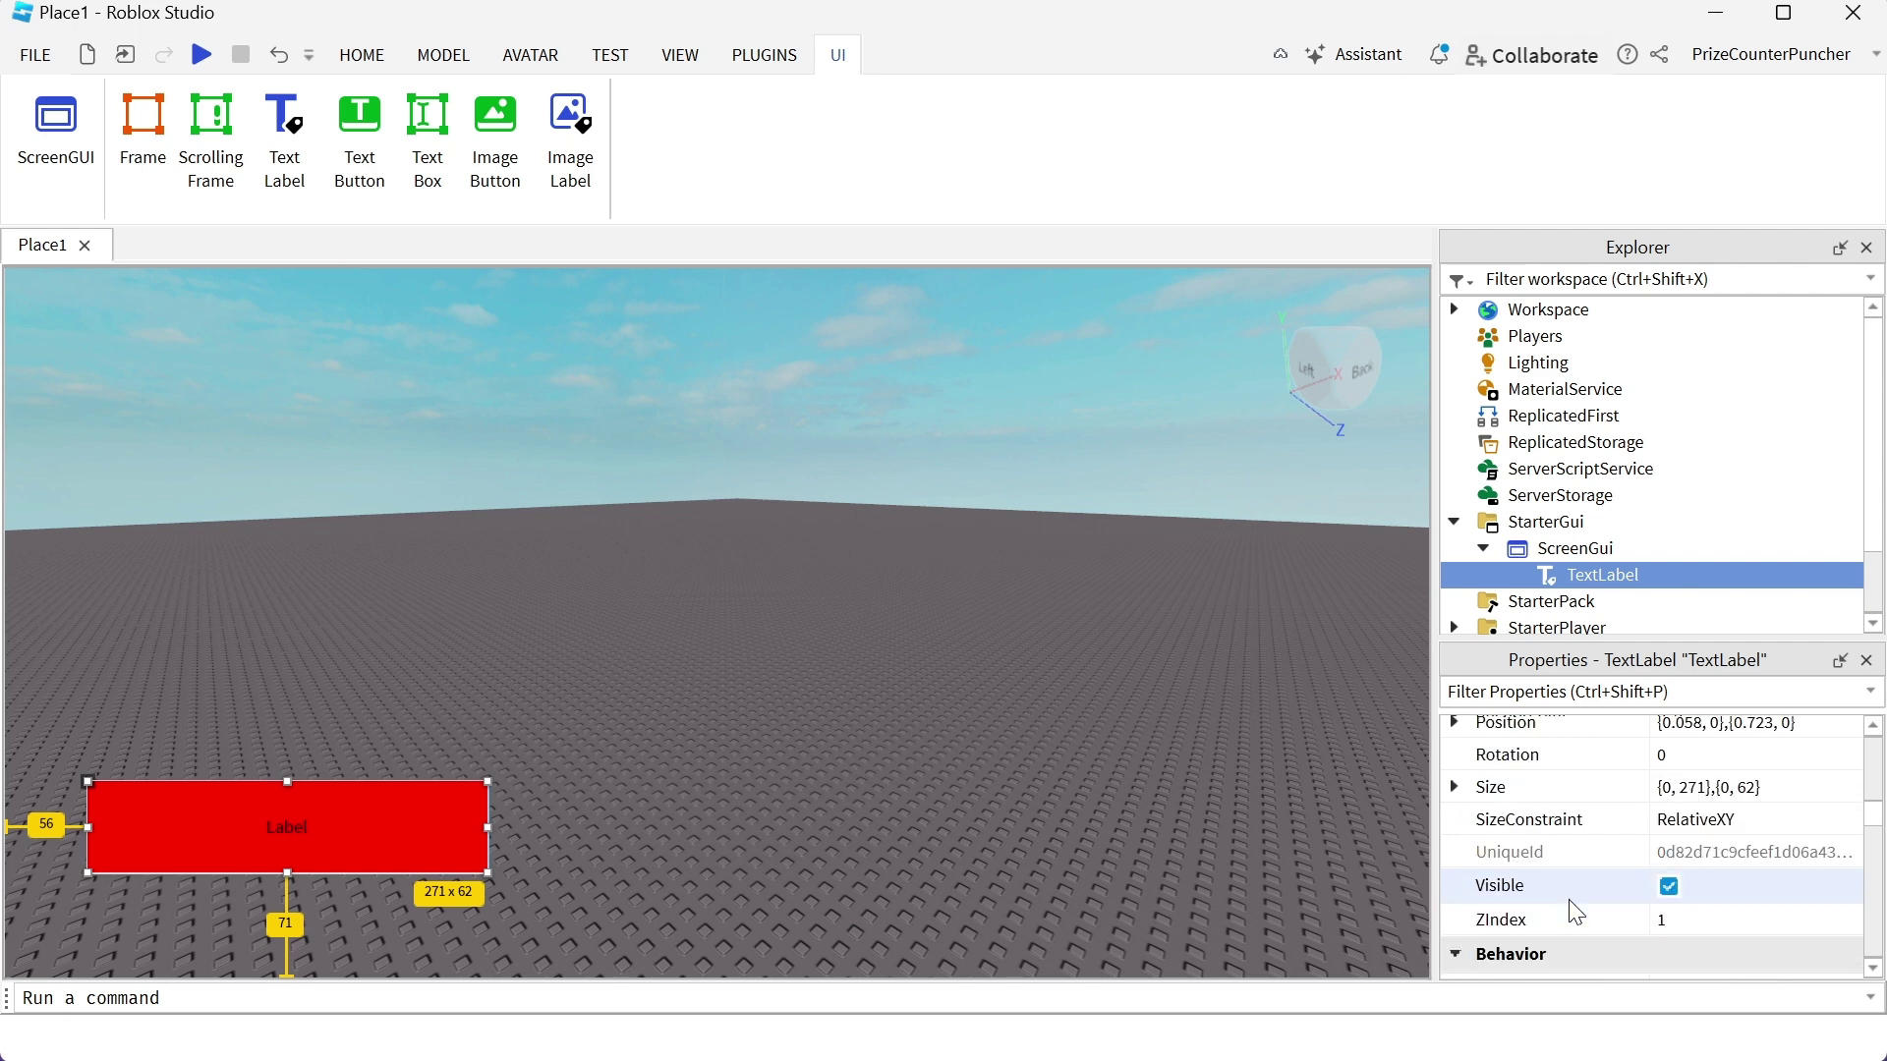
scroll(1616, 792, up, 3)
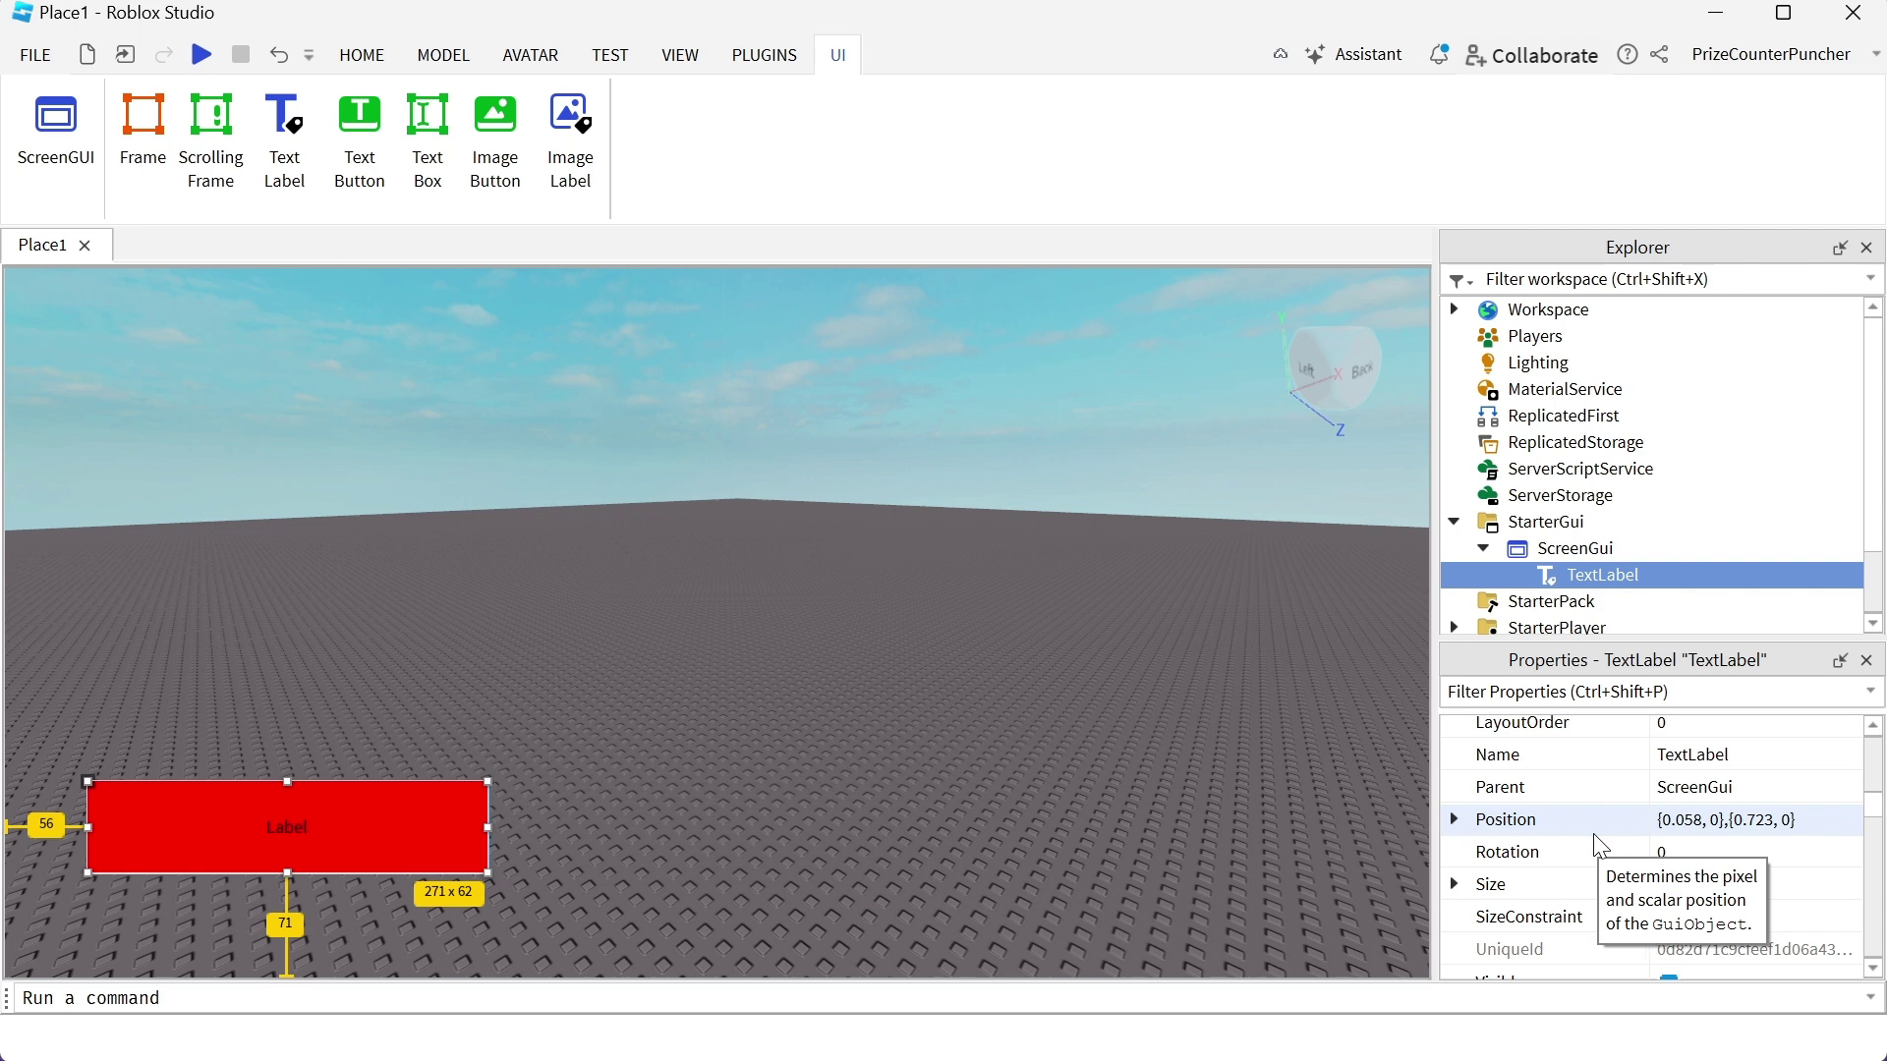
scroll(1612, 835, down, 1)
scroll(1584, 851, down, 1)
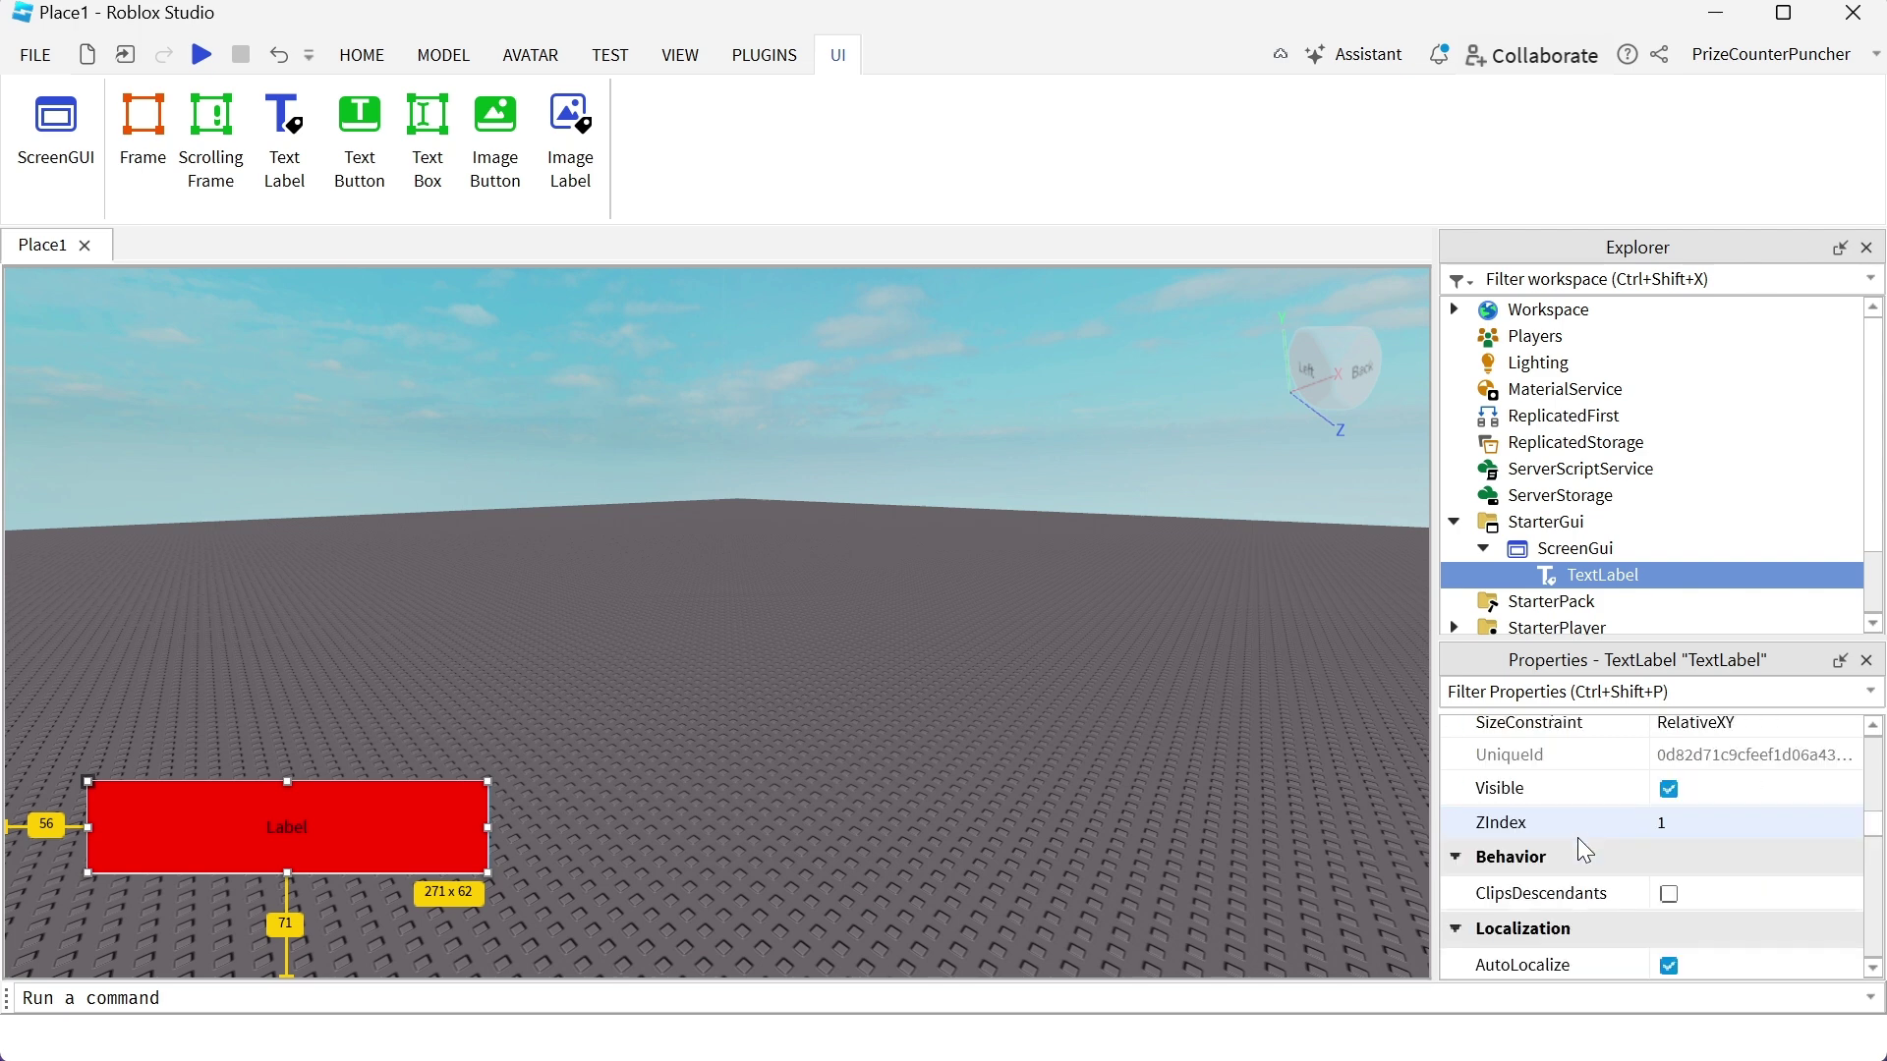
scroll(1579, 839, down, 1)
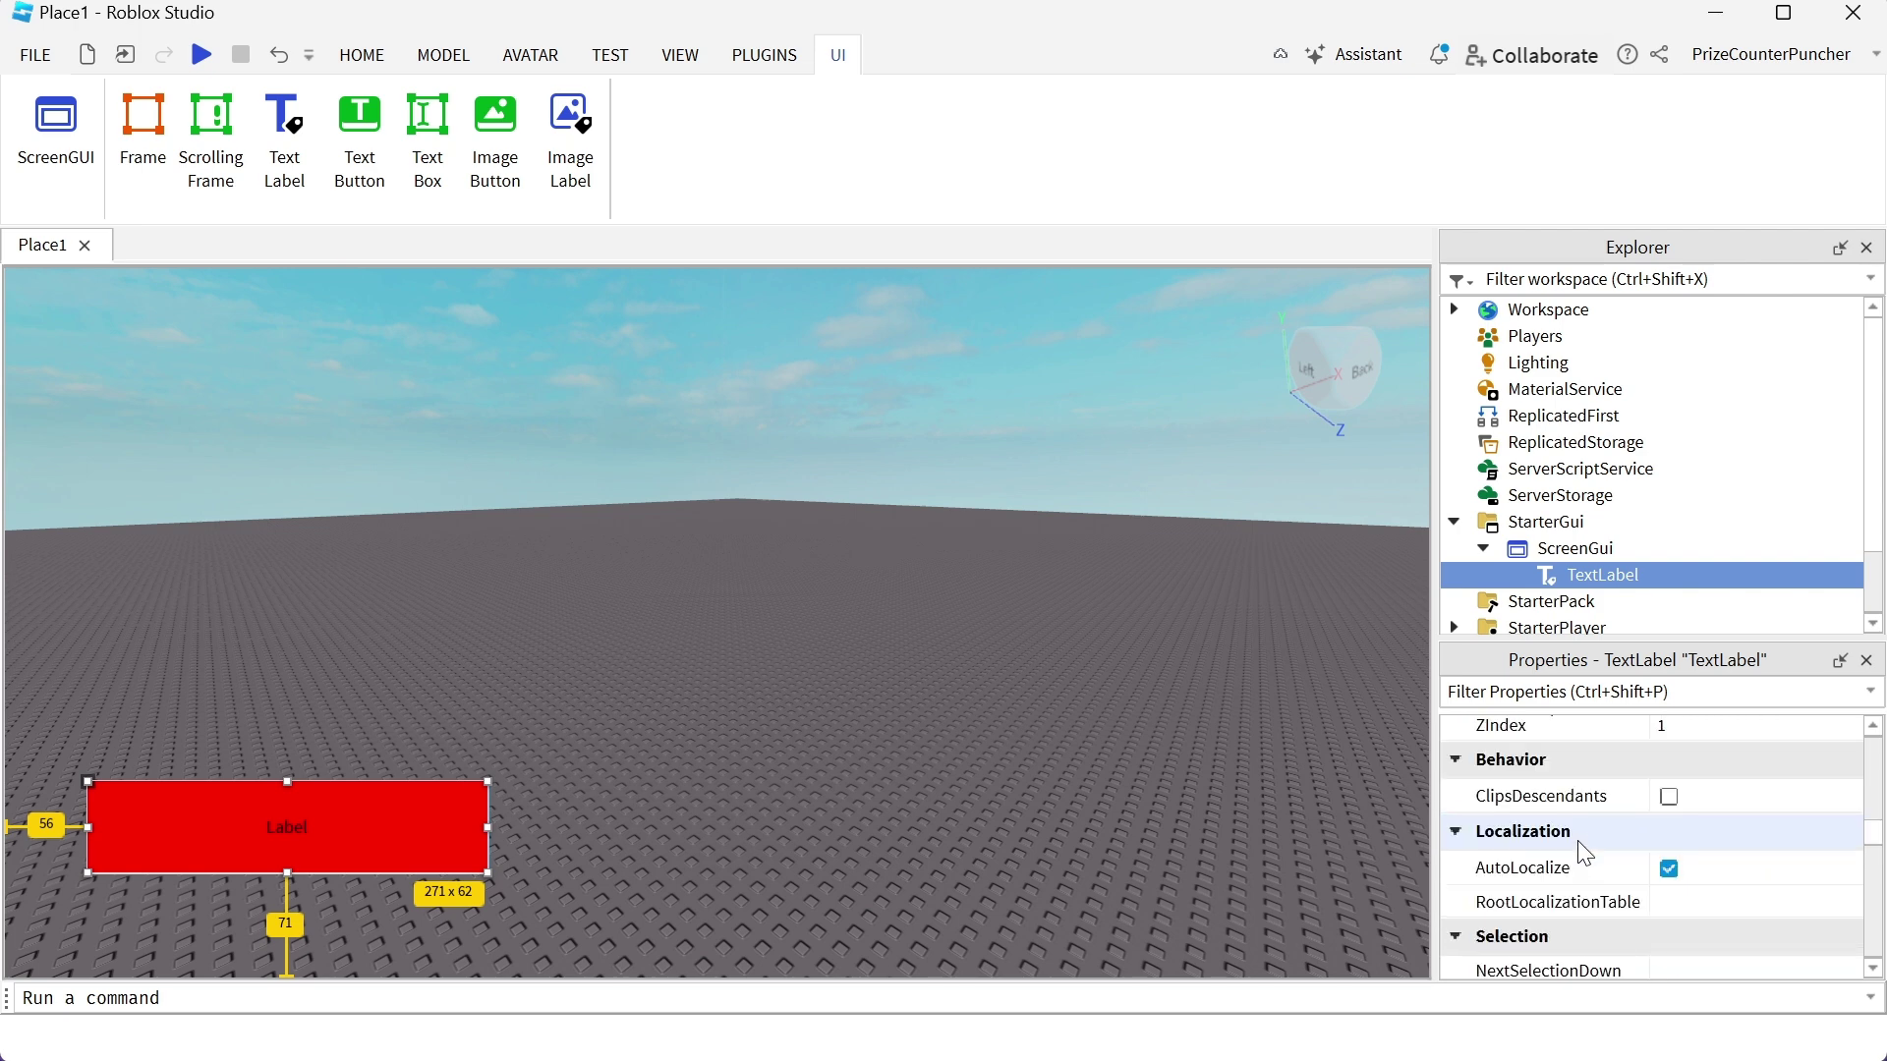
scroll(1577, 842, up, 1)
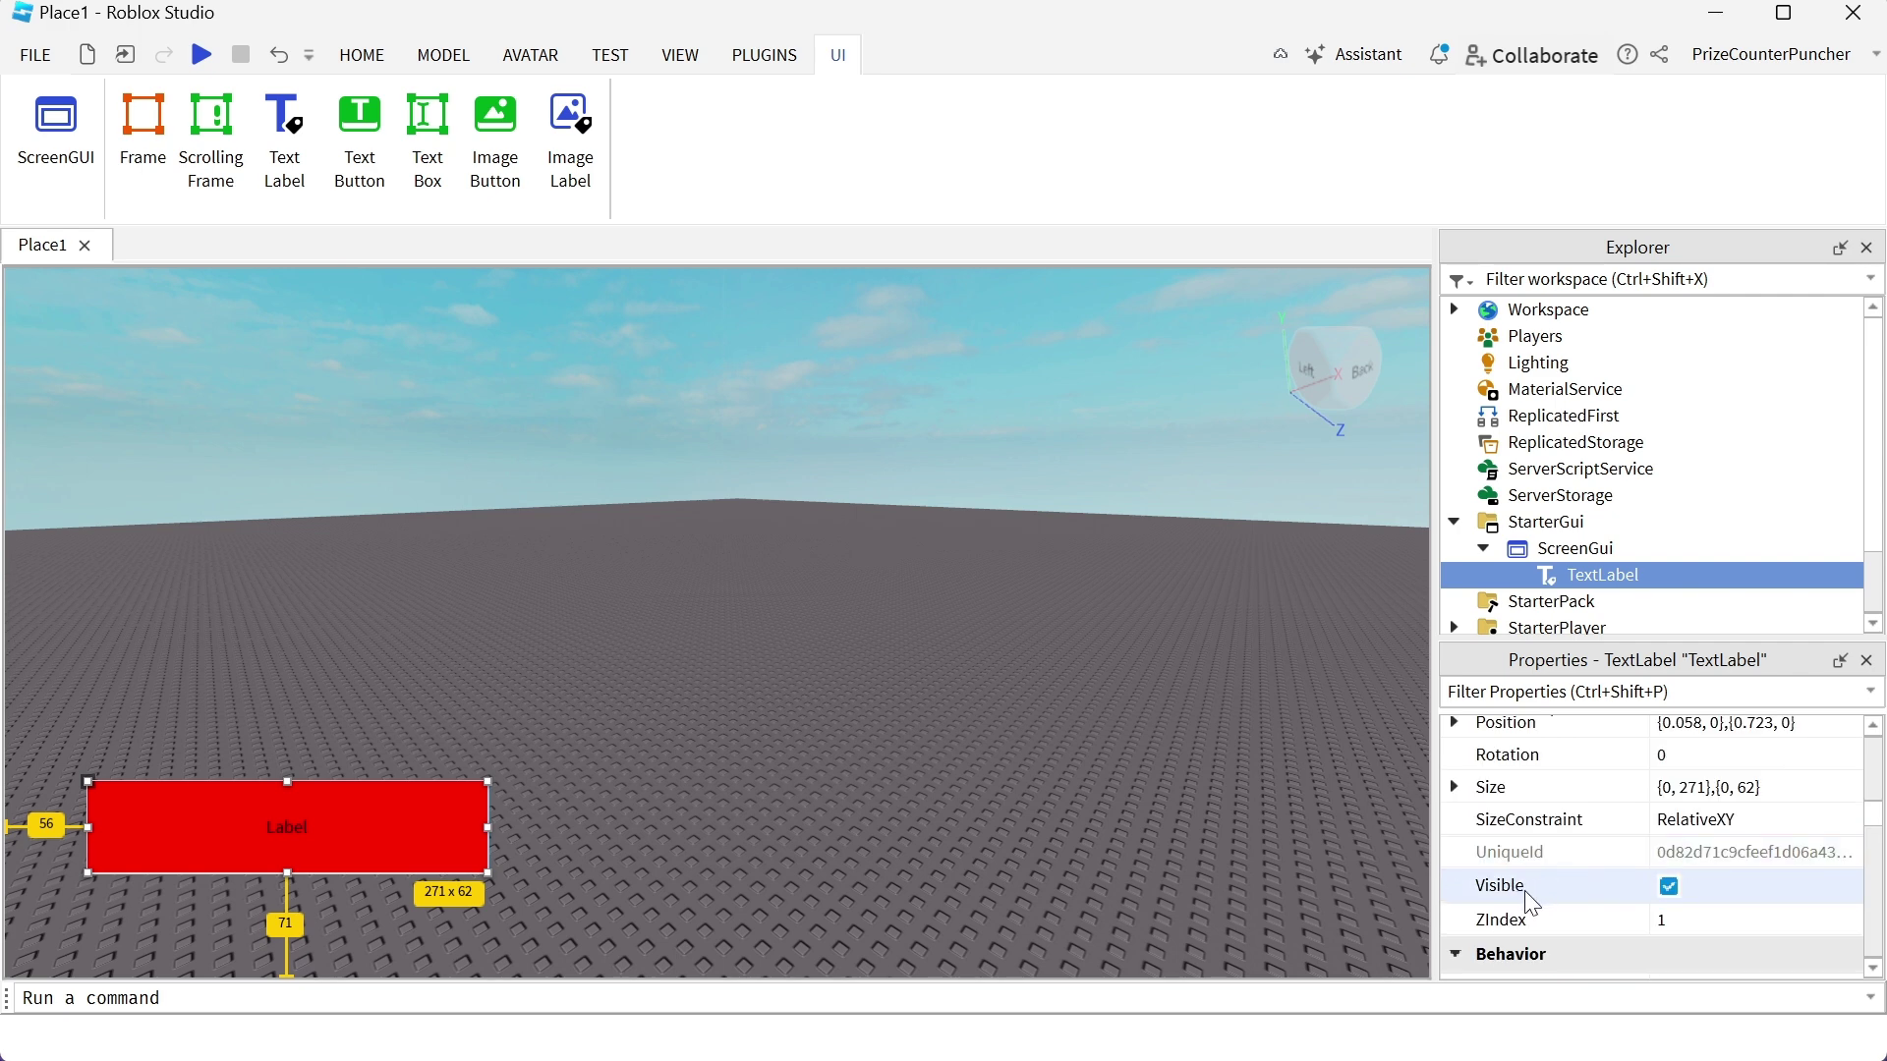
click(1668, 887)
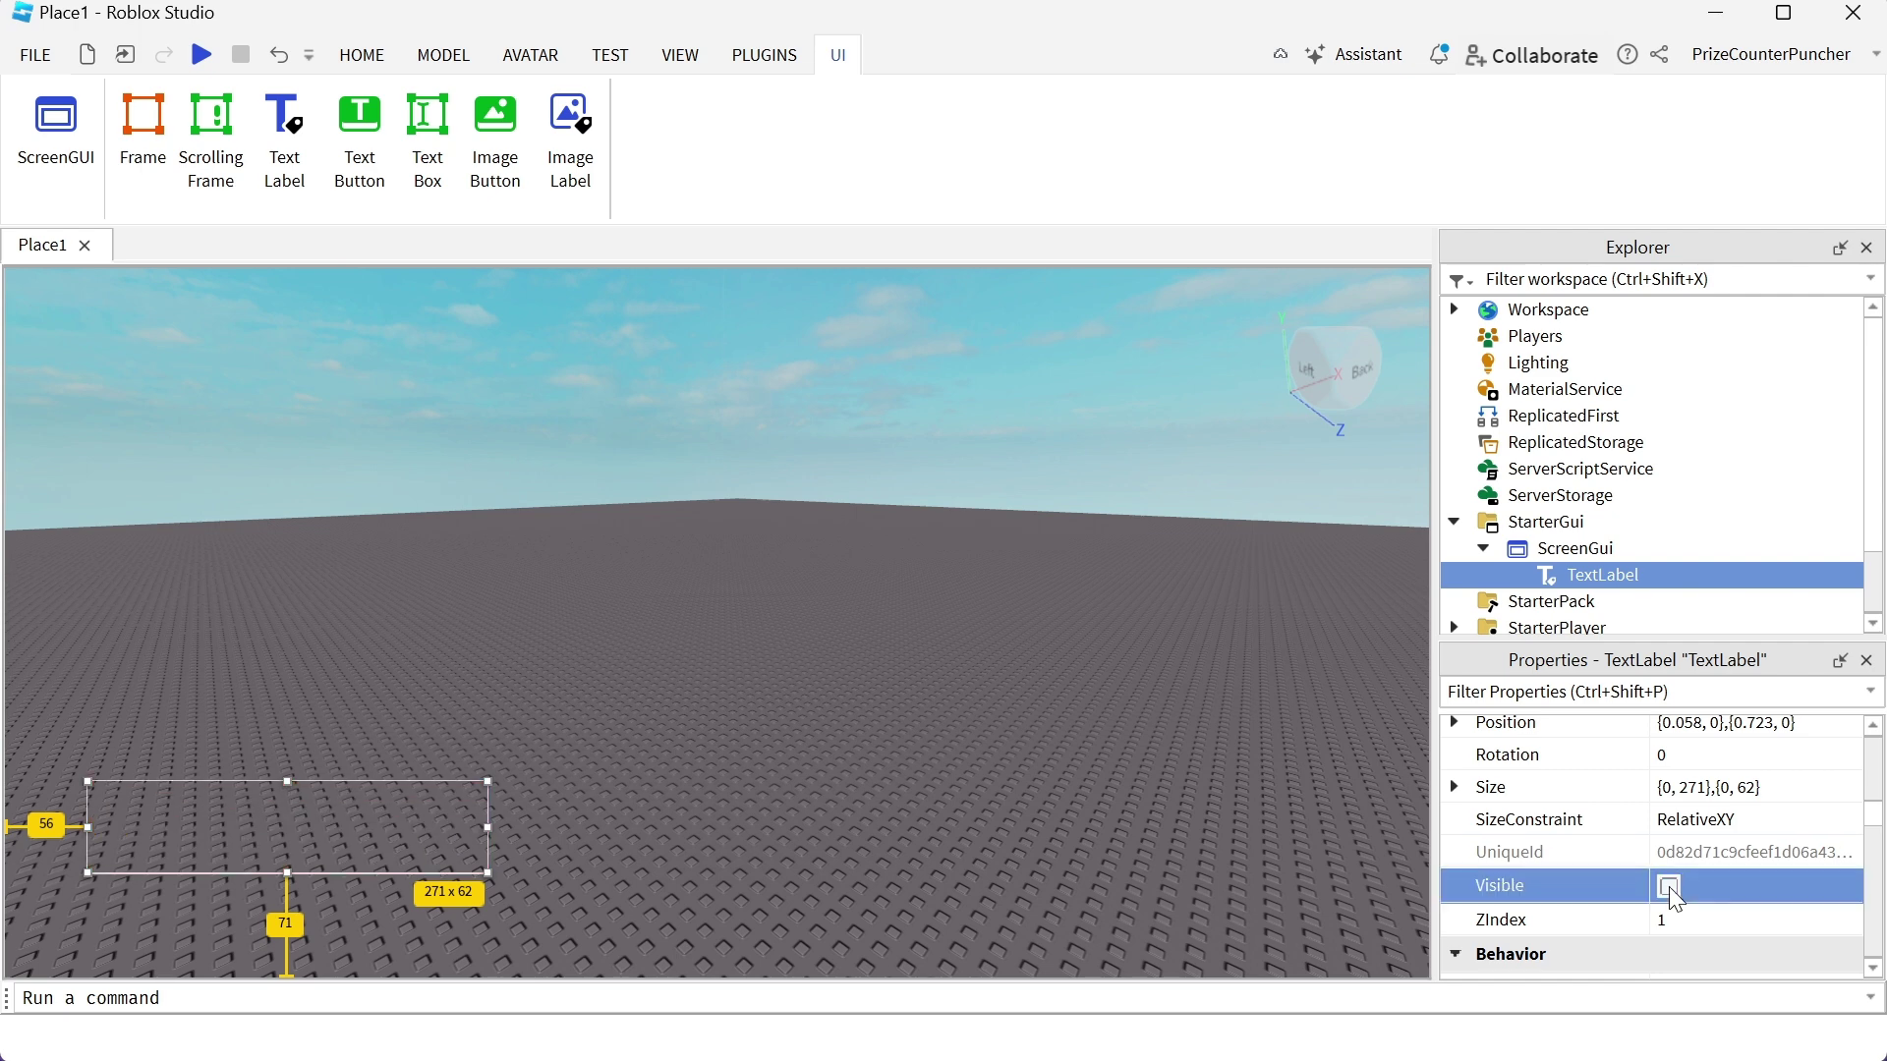
click(1669, 887)
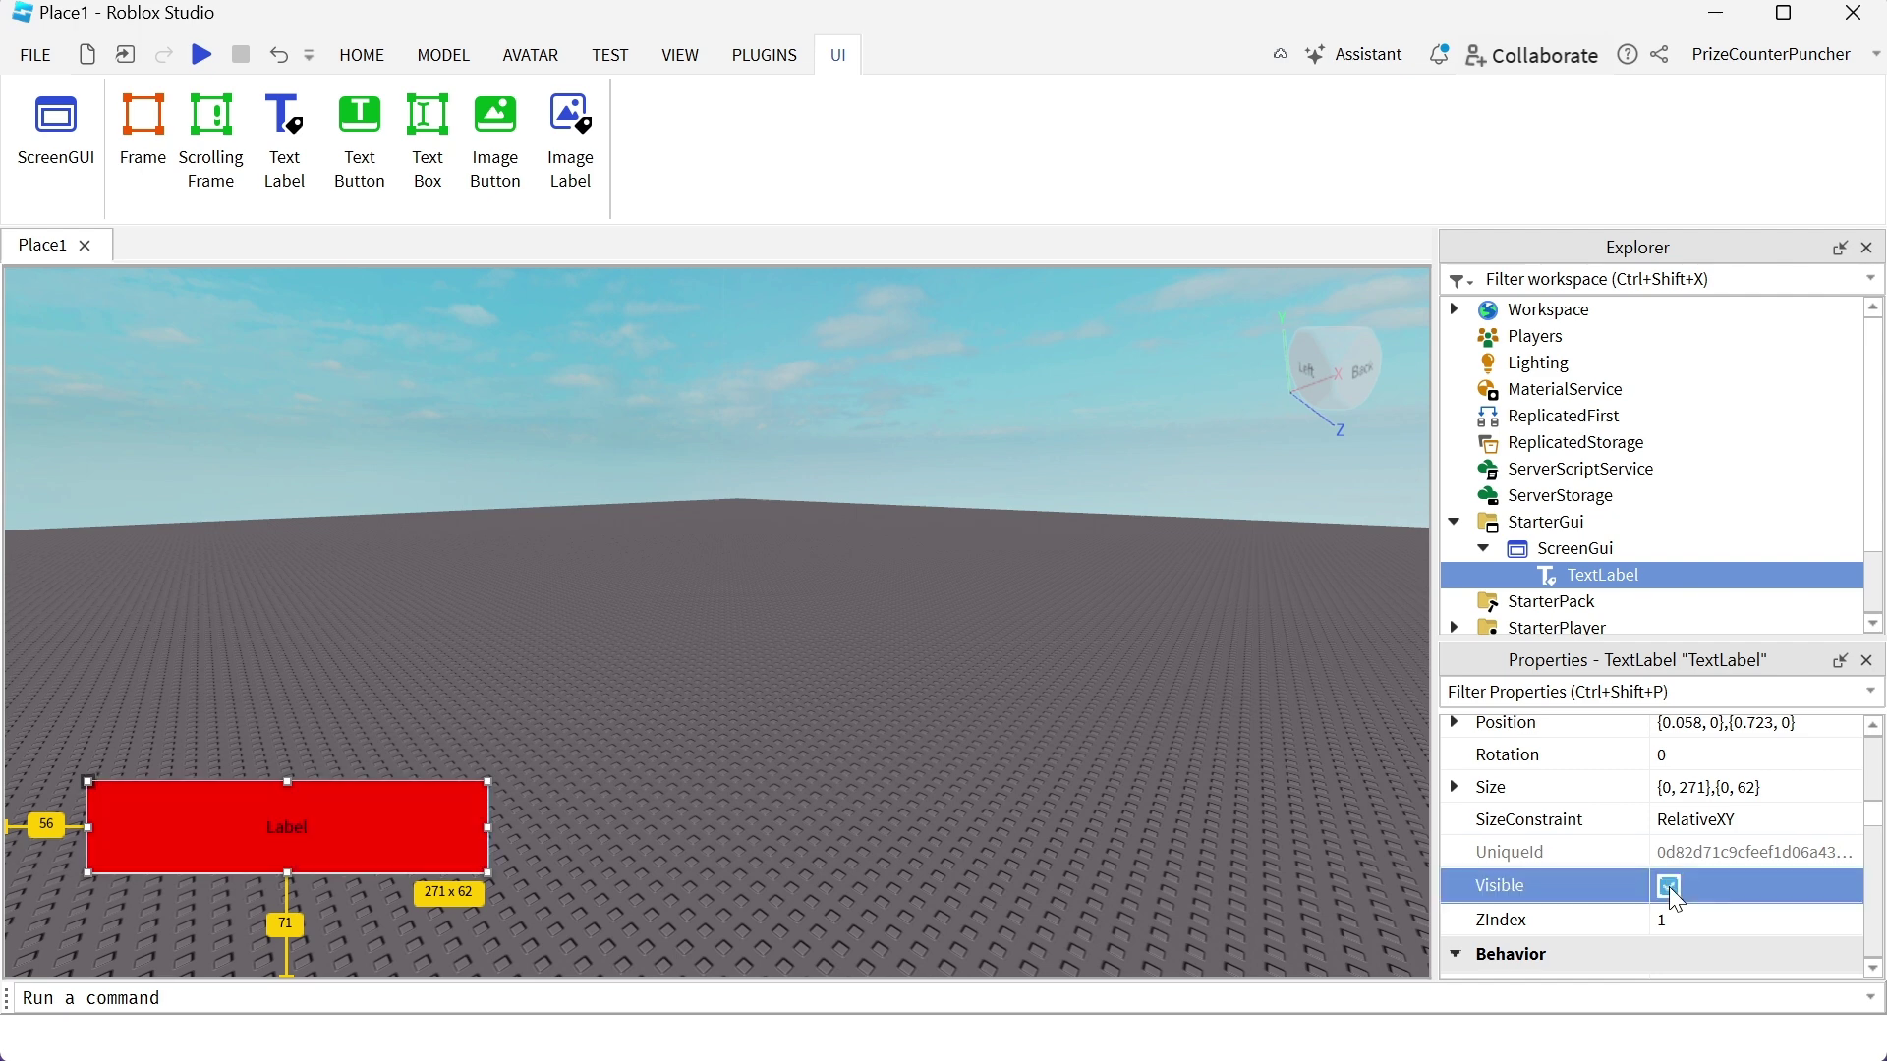
click(1668, 888)
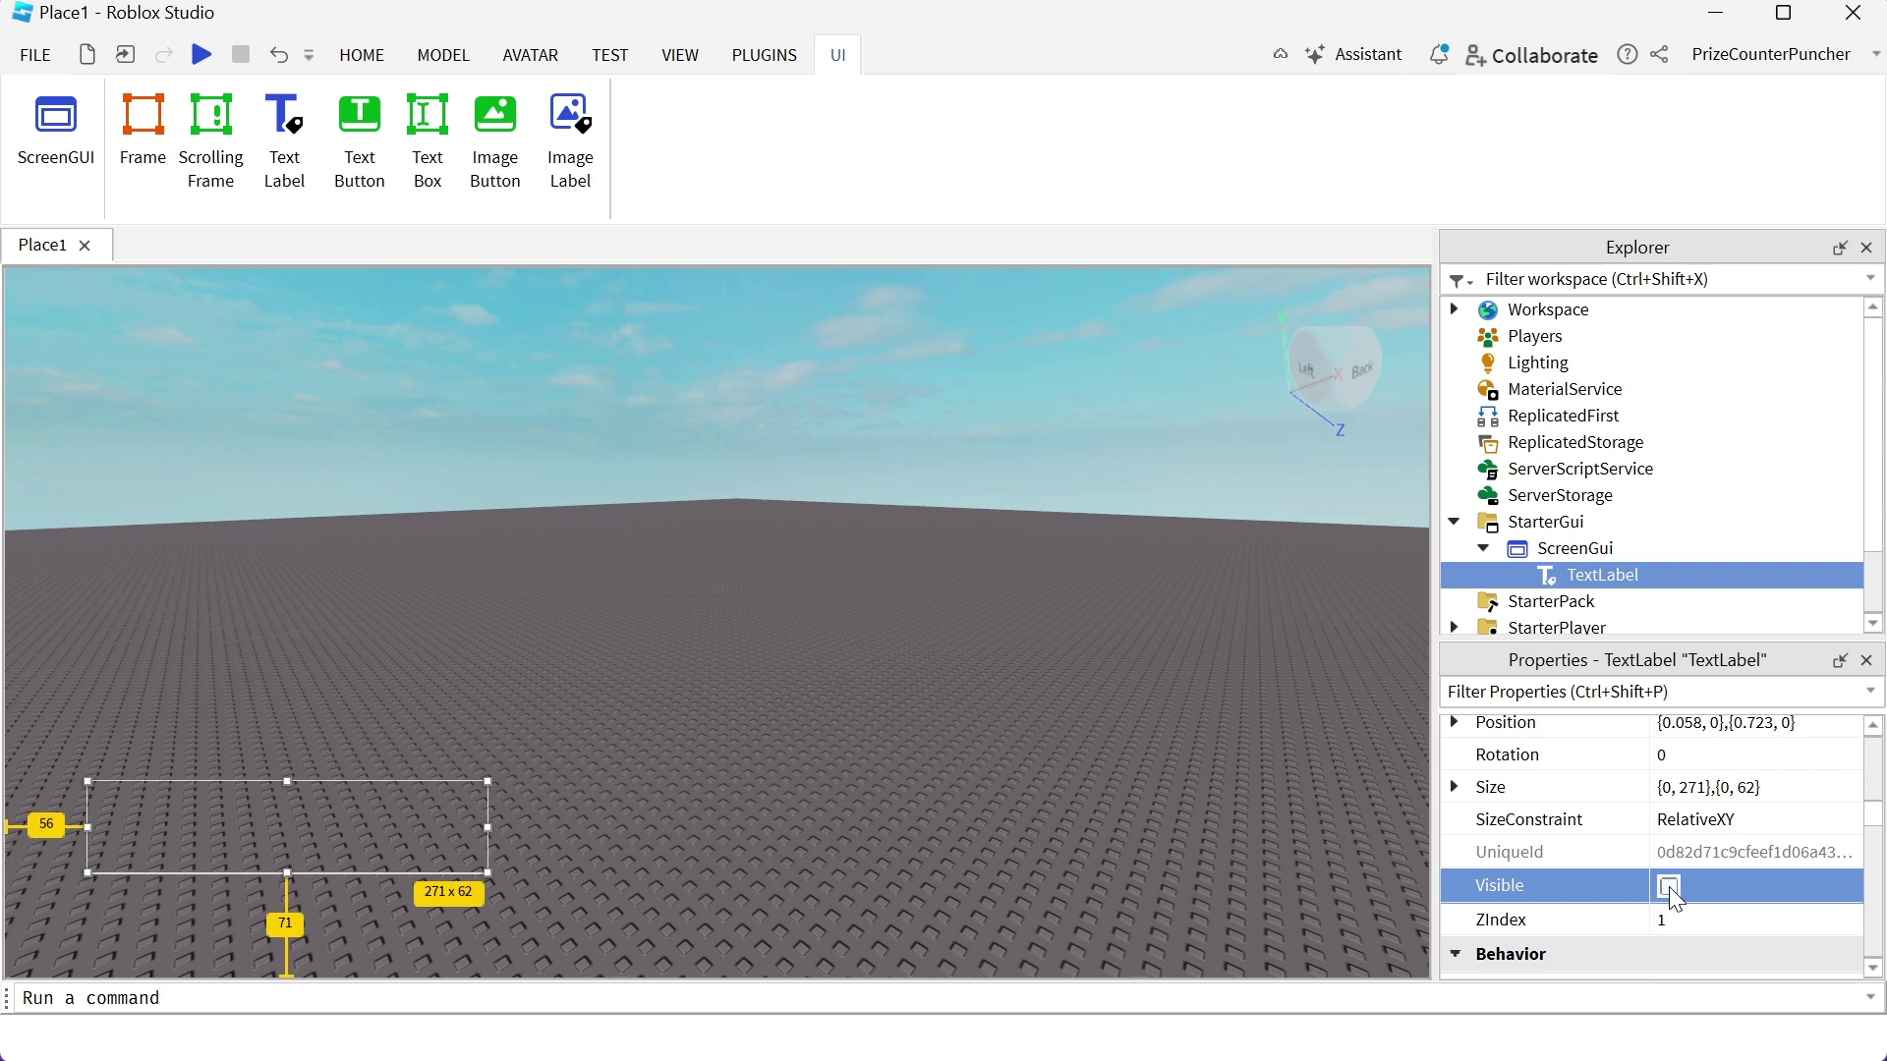
click(1669, 887)
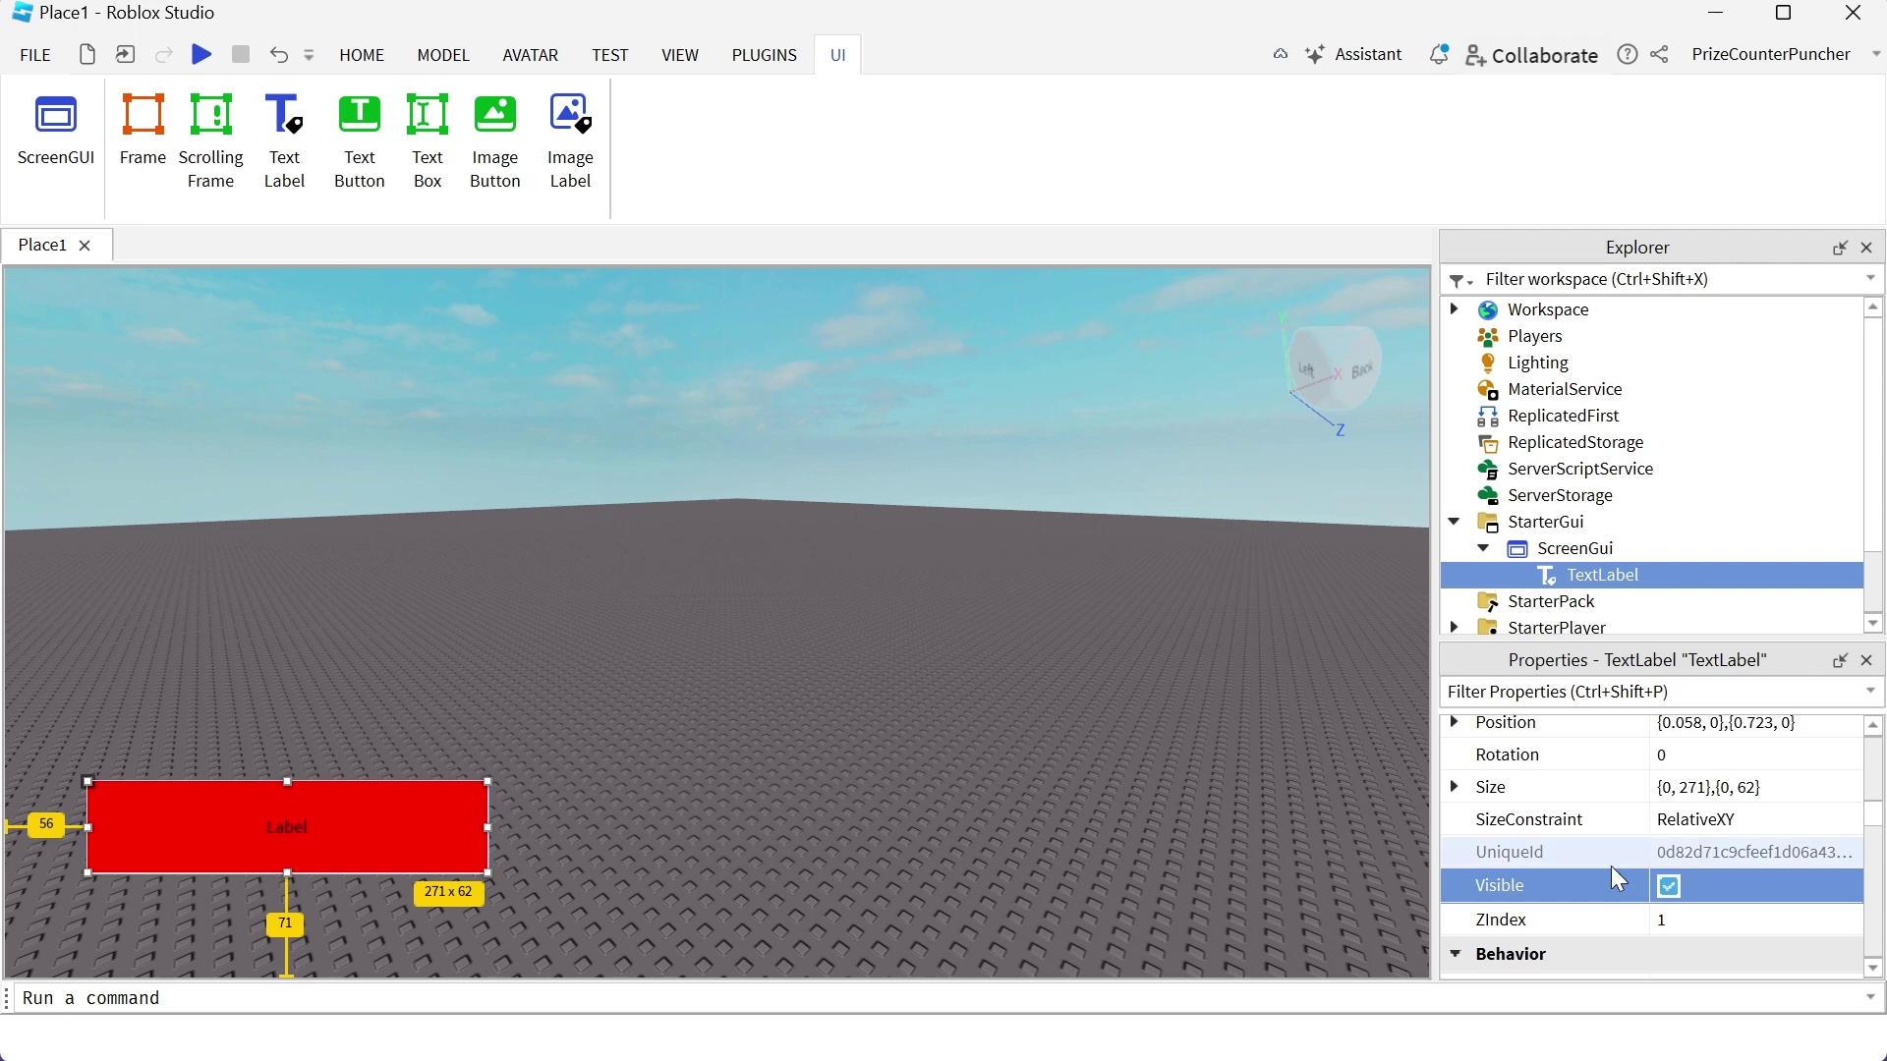
- Set the label's Text to 'Hello' and turn on TextScaled
scroll(1590, 823, down, 5)
scroll(1584, 811, down, 6)
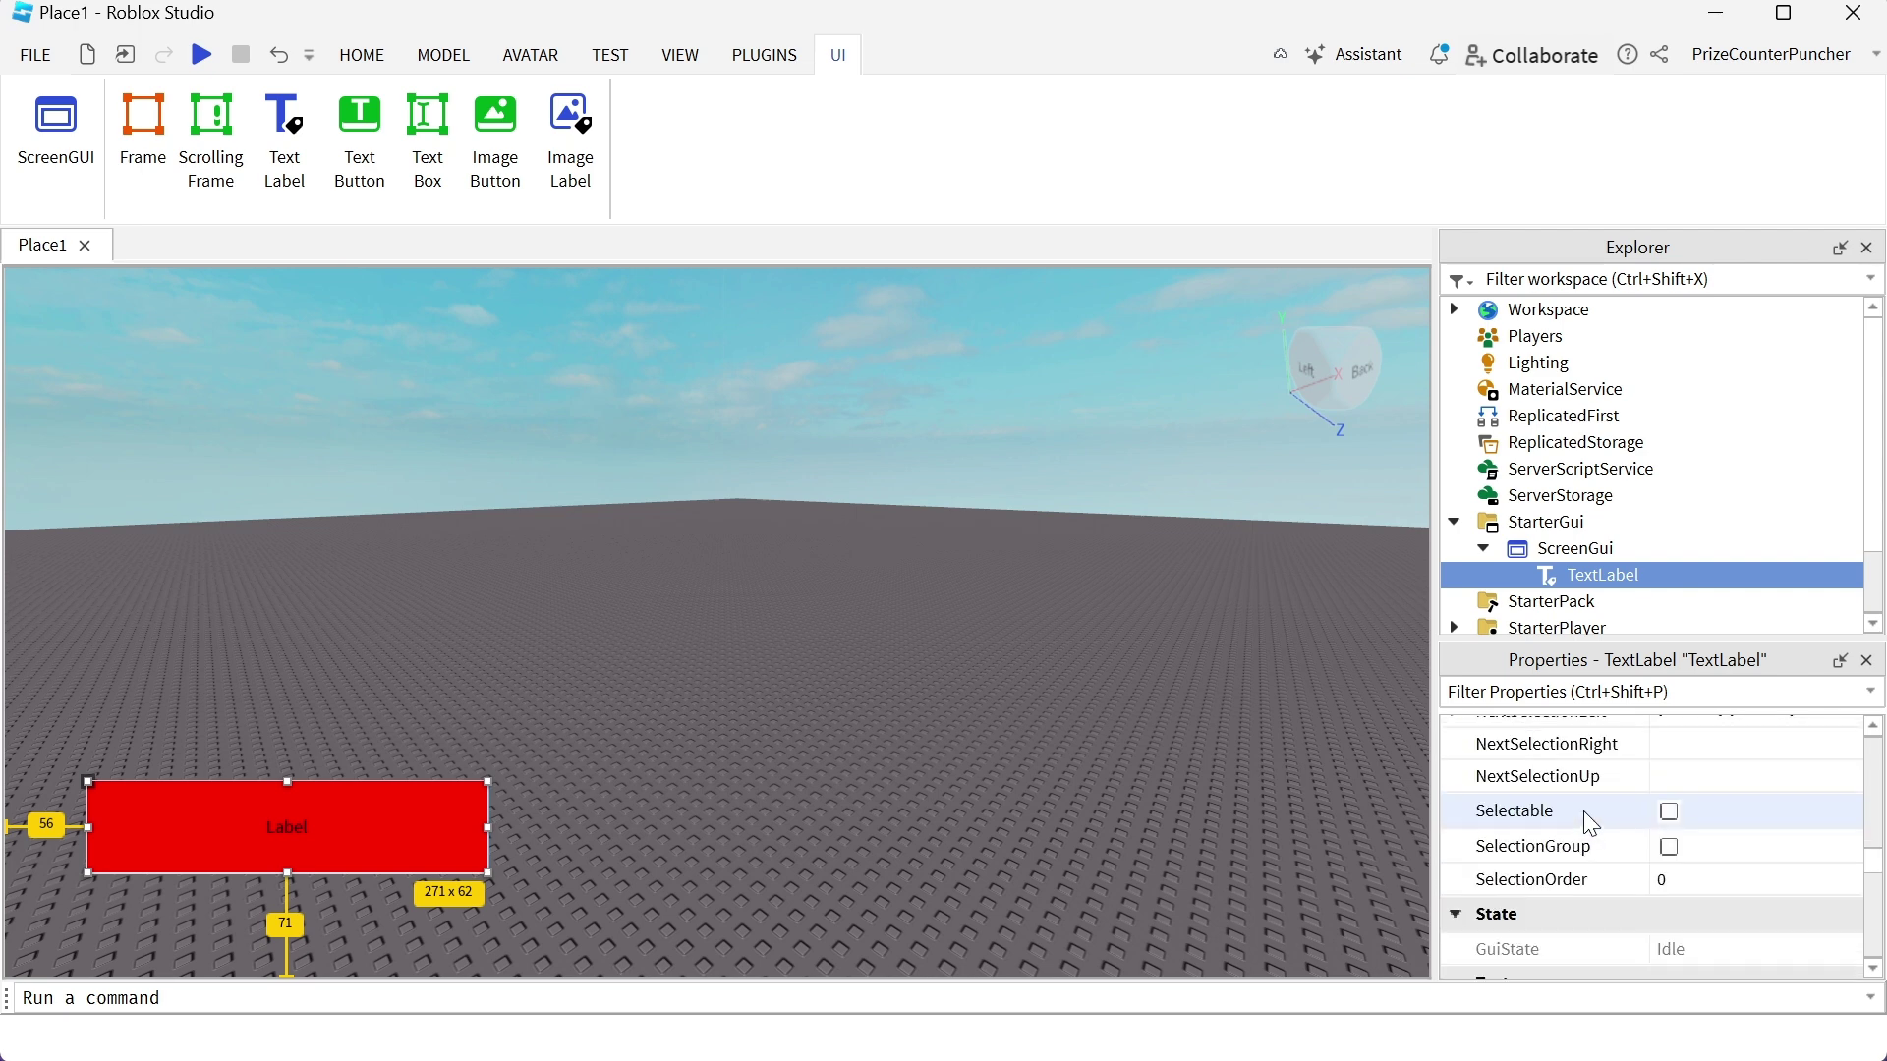
scroll(1585, 811, down, 4)
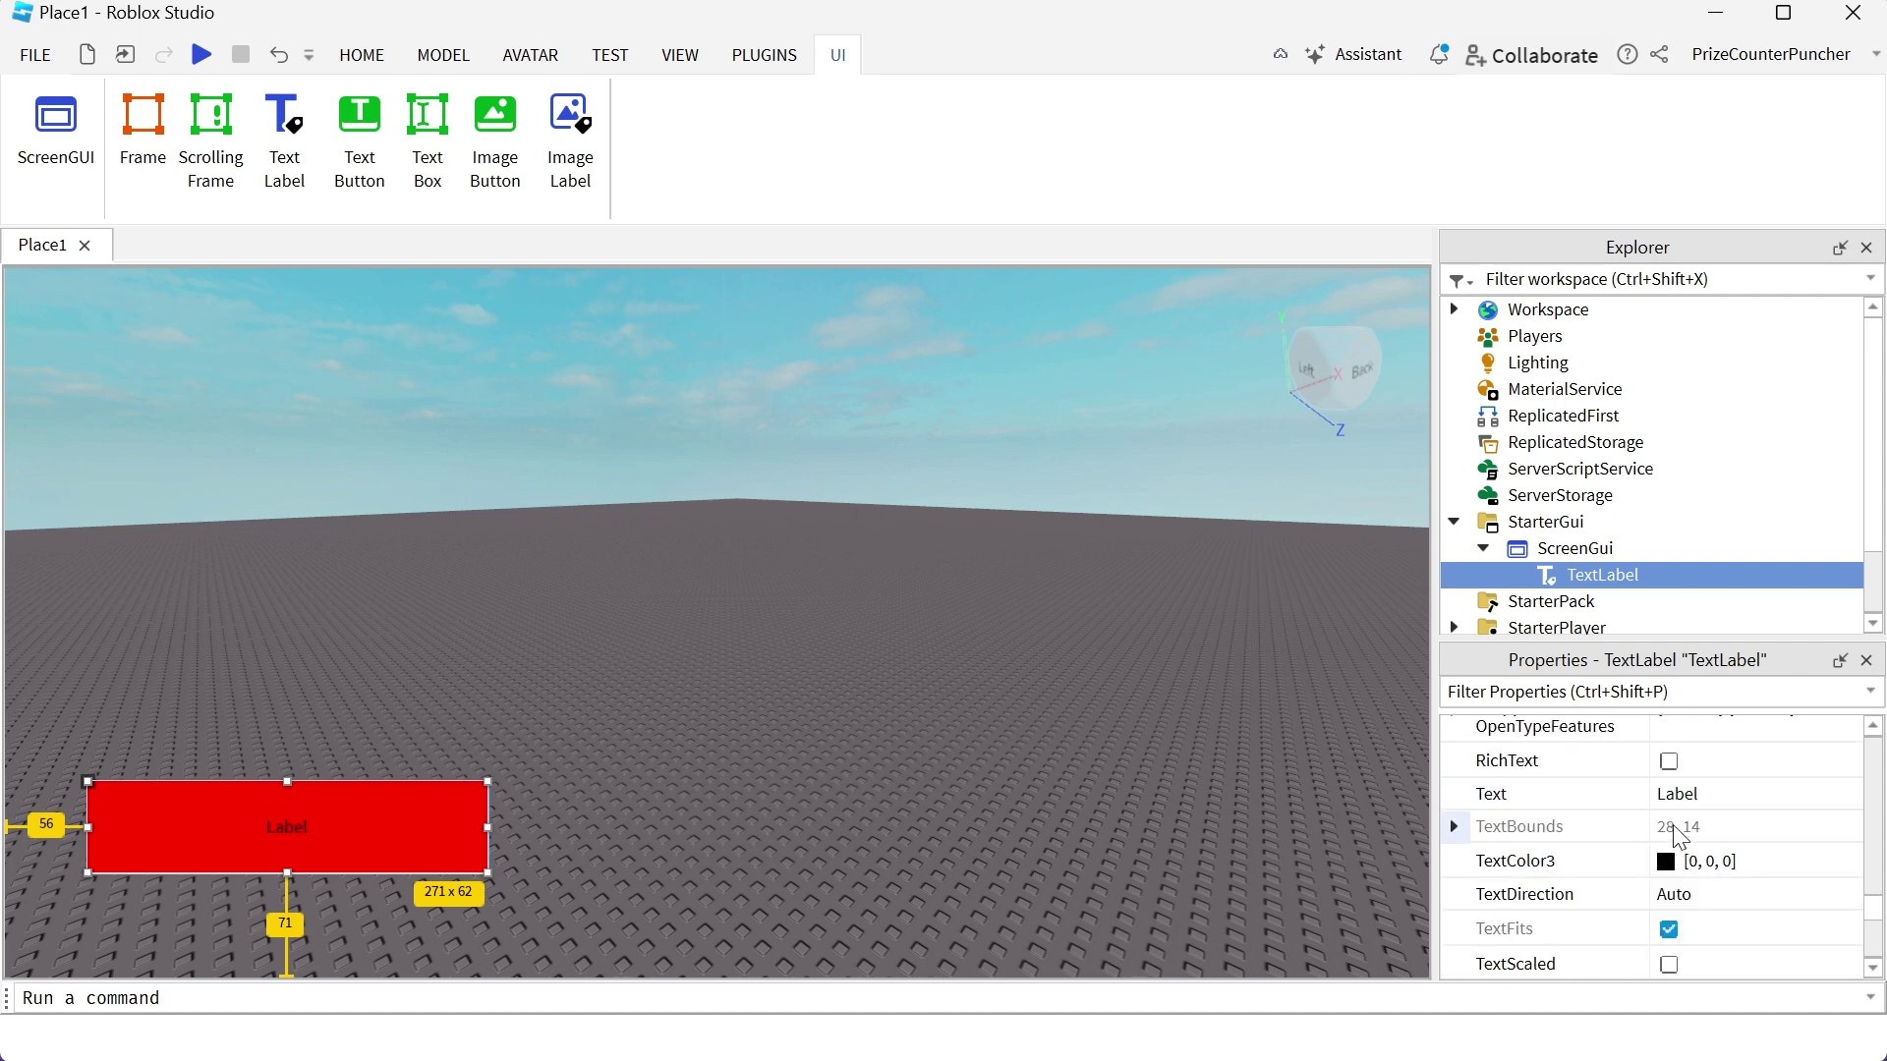
click(1708, 798)
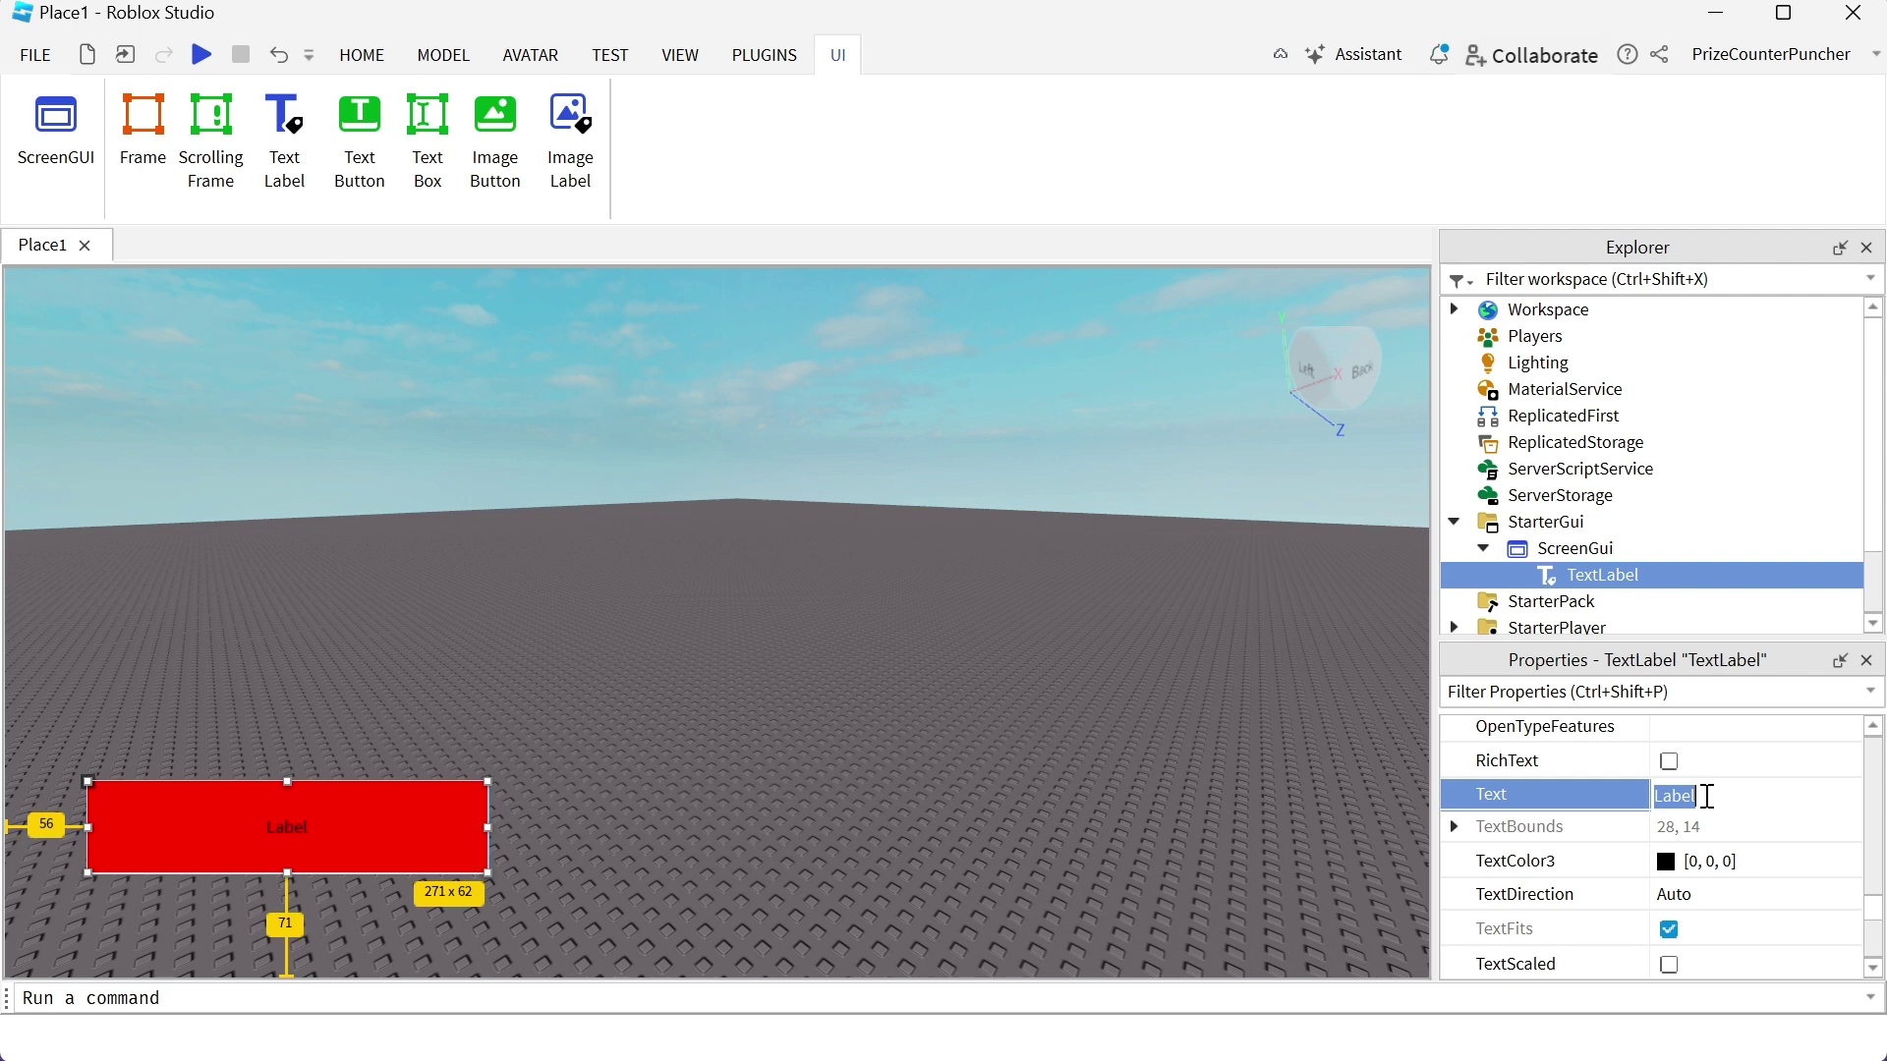
text(Hello)
key(Return)
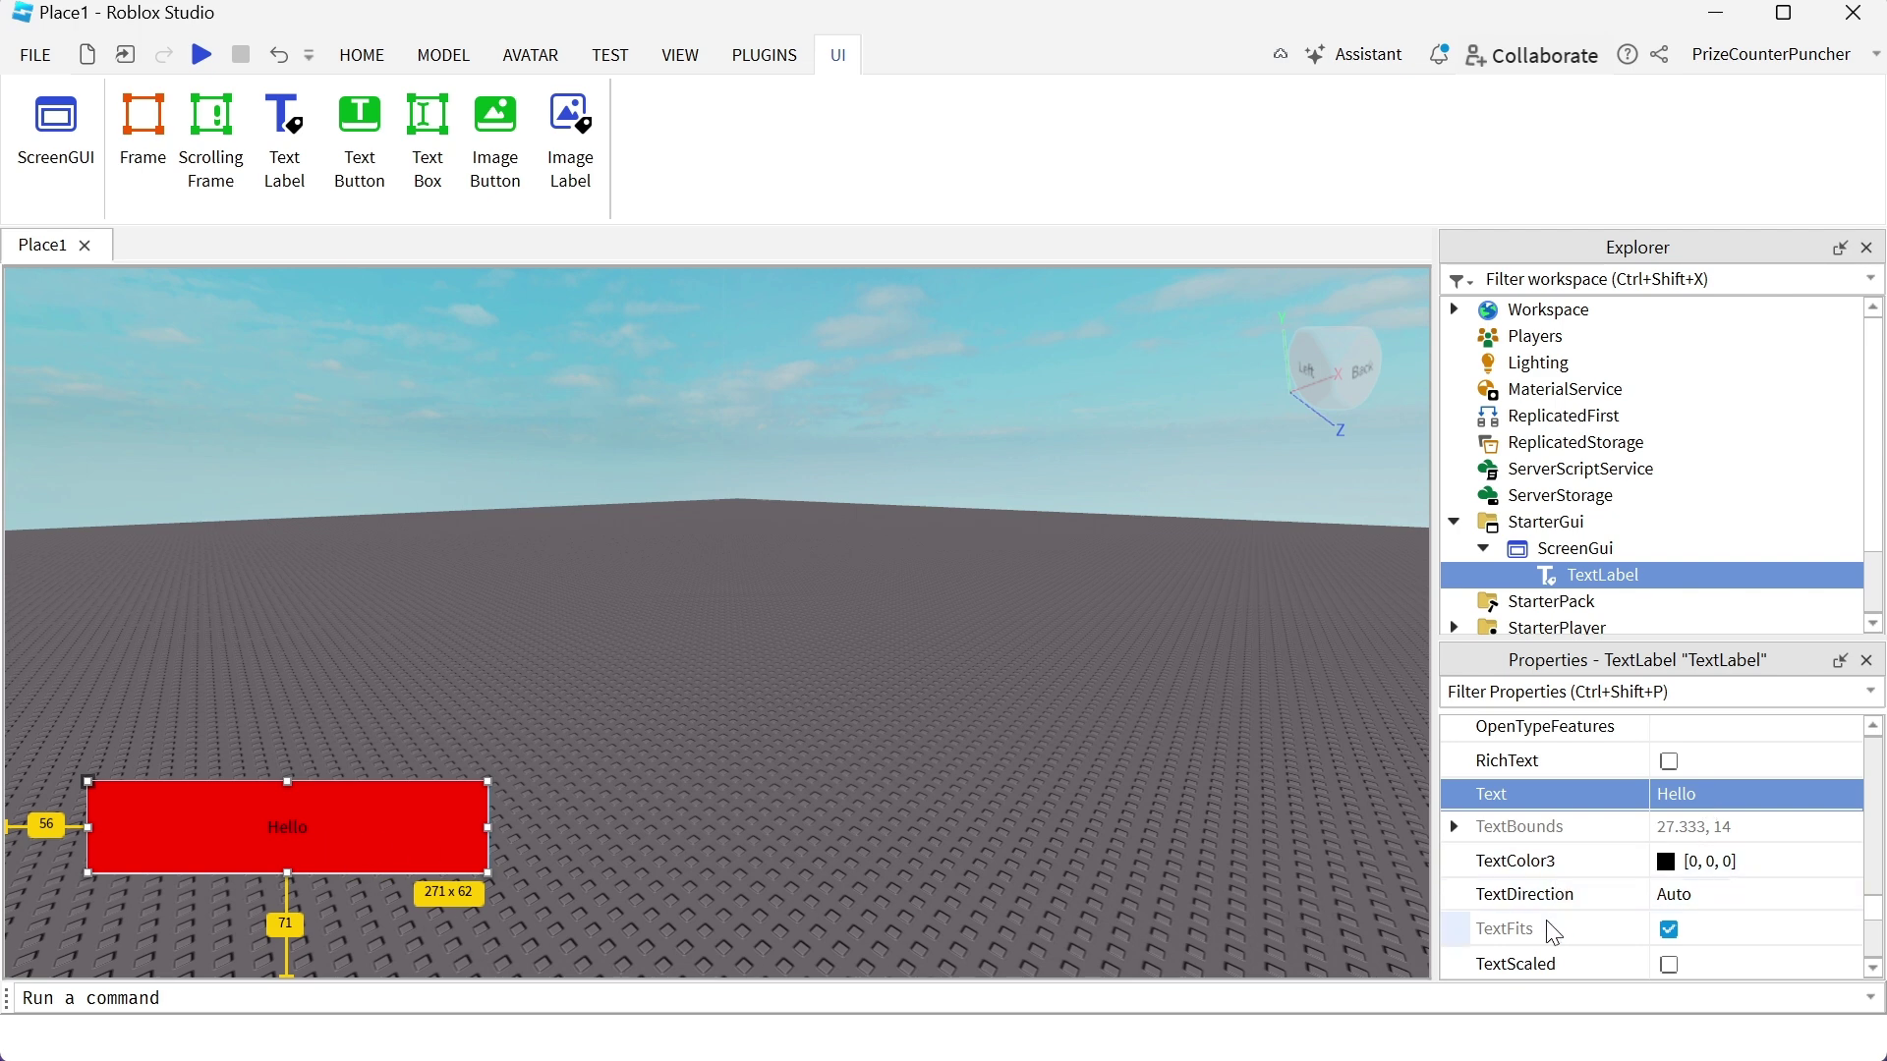
click(1670, 966)
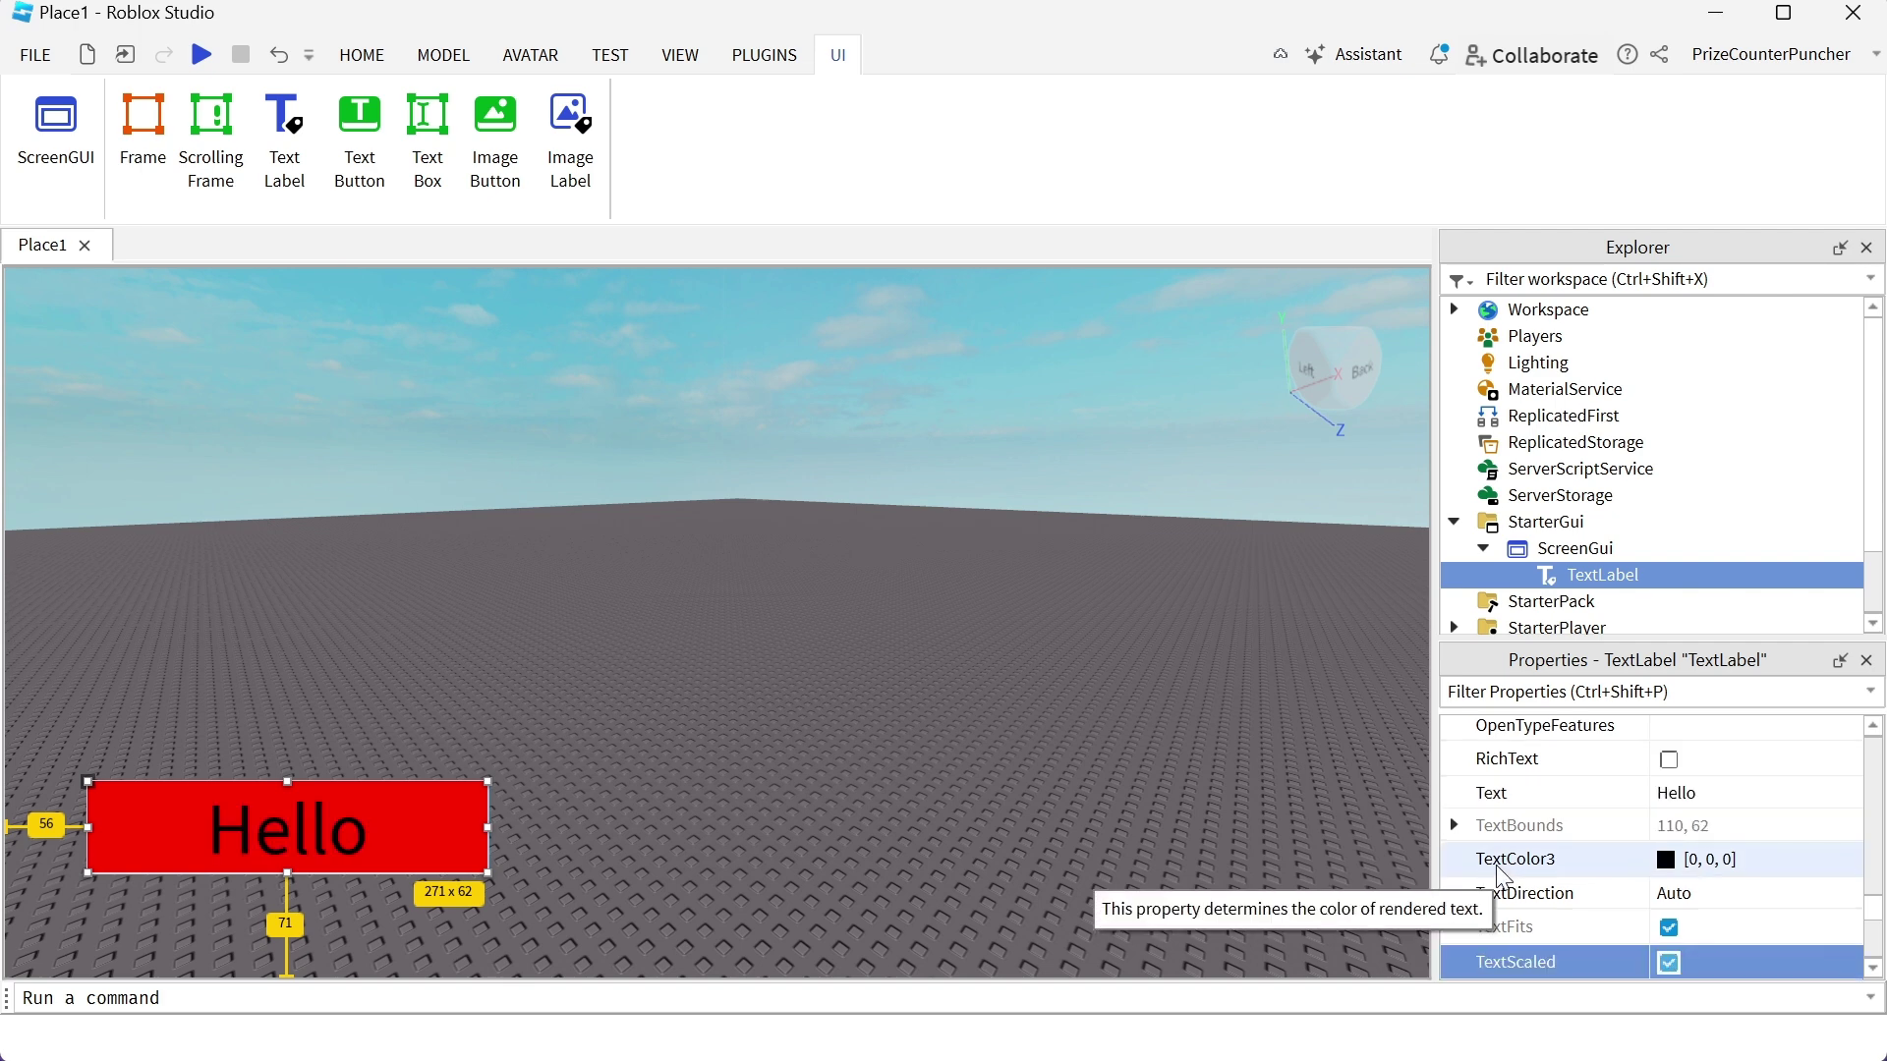
scroll(1499, 872, down, 1)
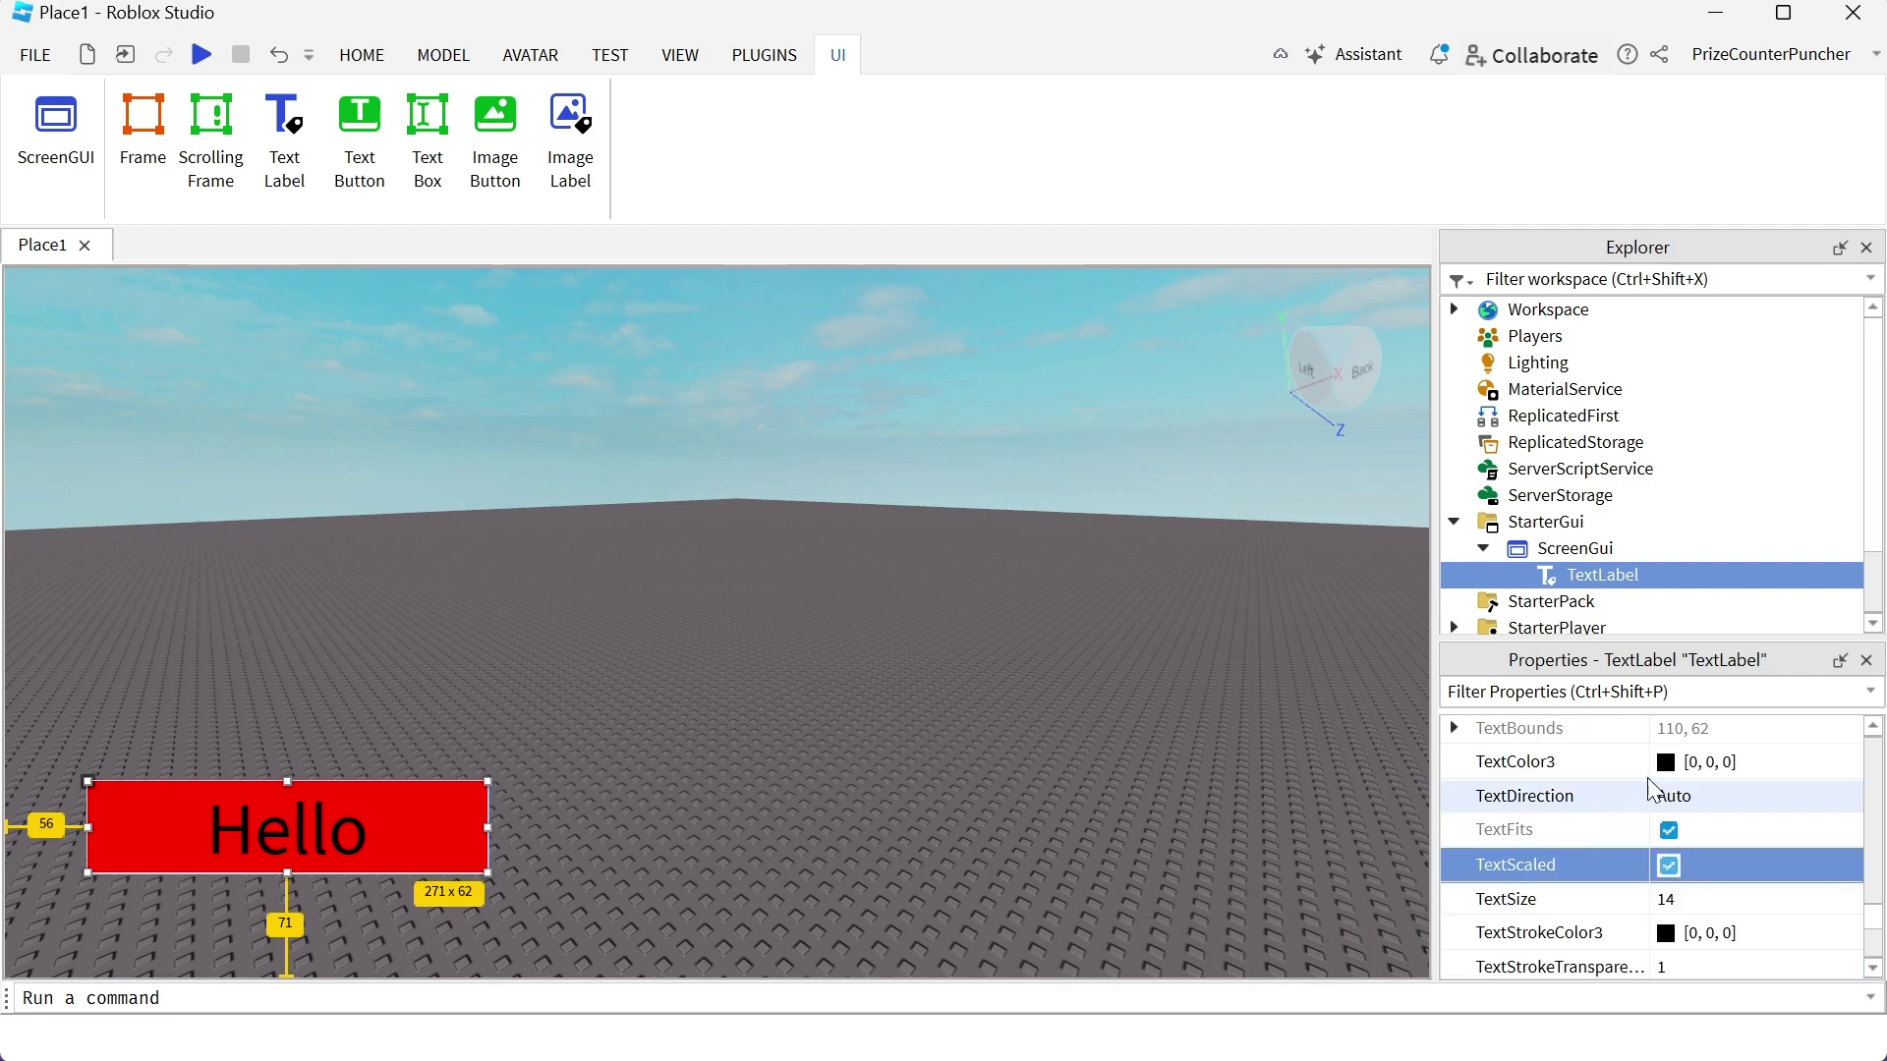
- Set TextColor3 to white (255, 255, 255)
click(1682, 777)
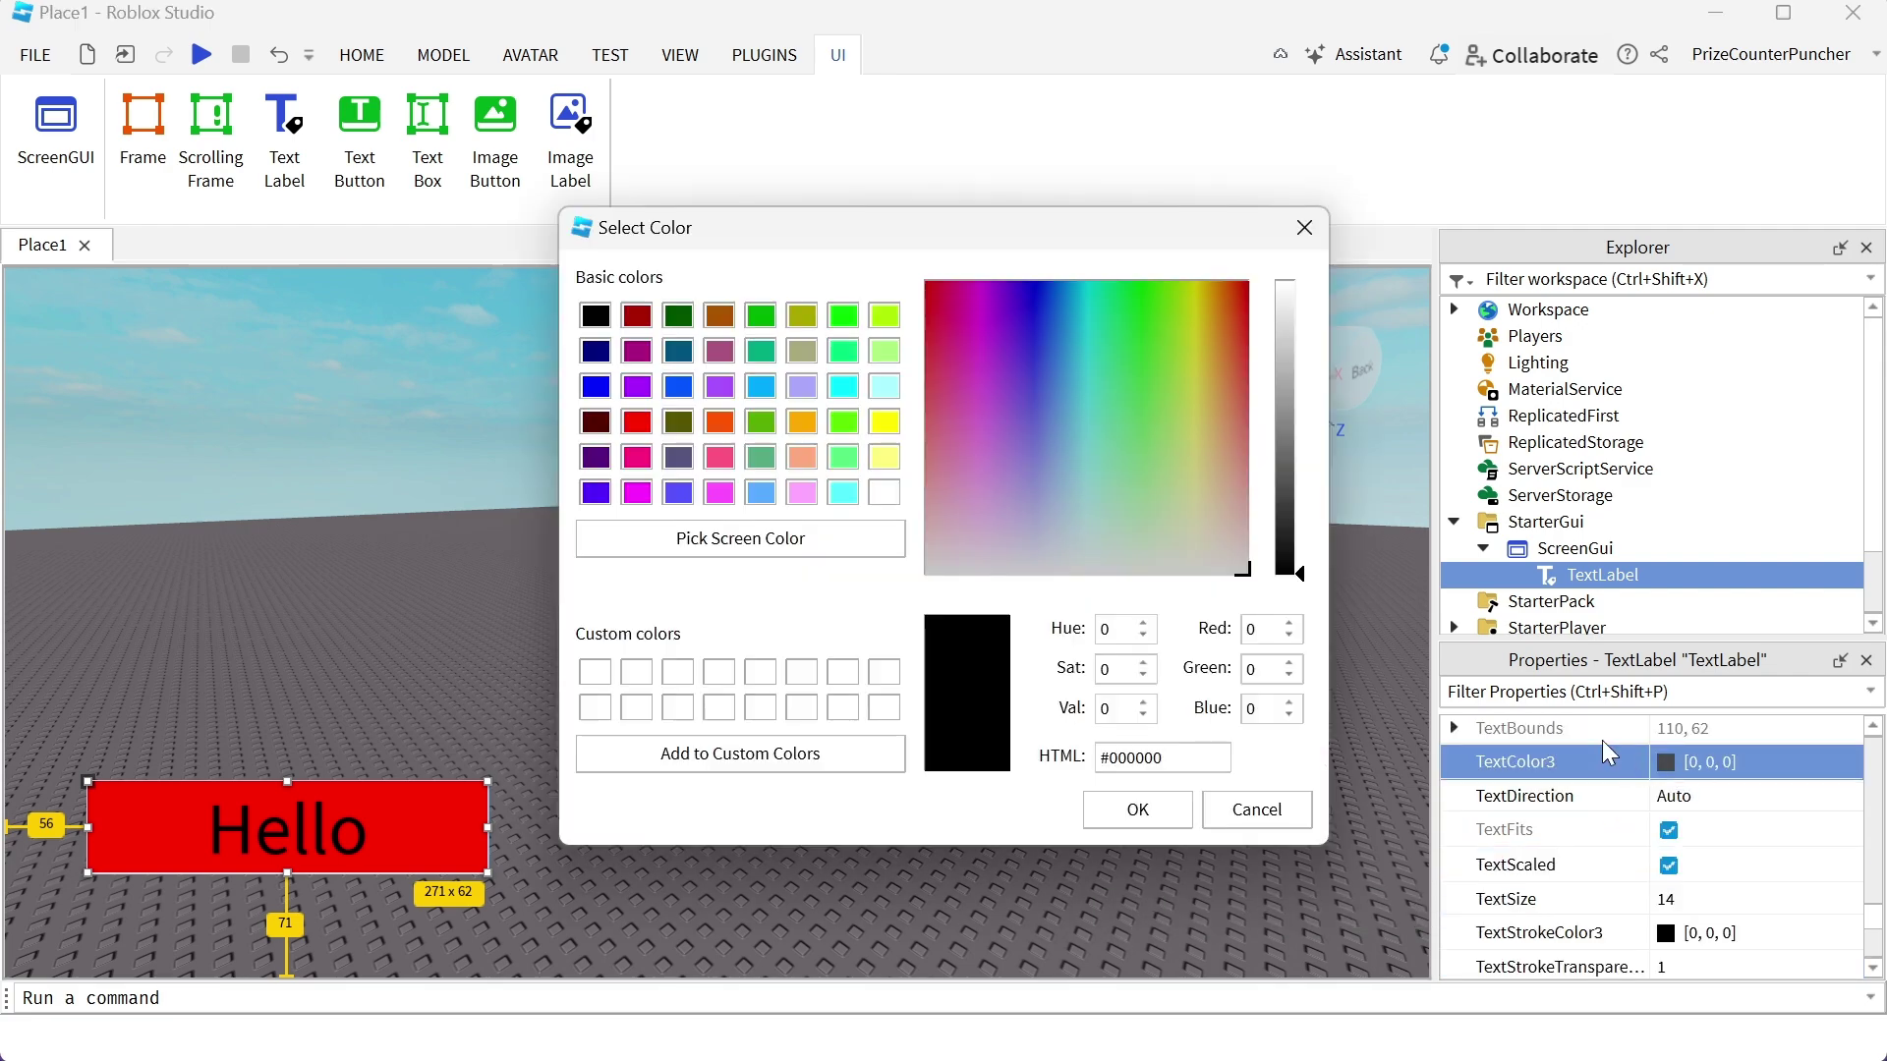
click(884, 494)
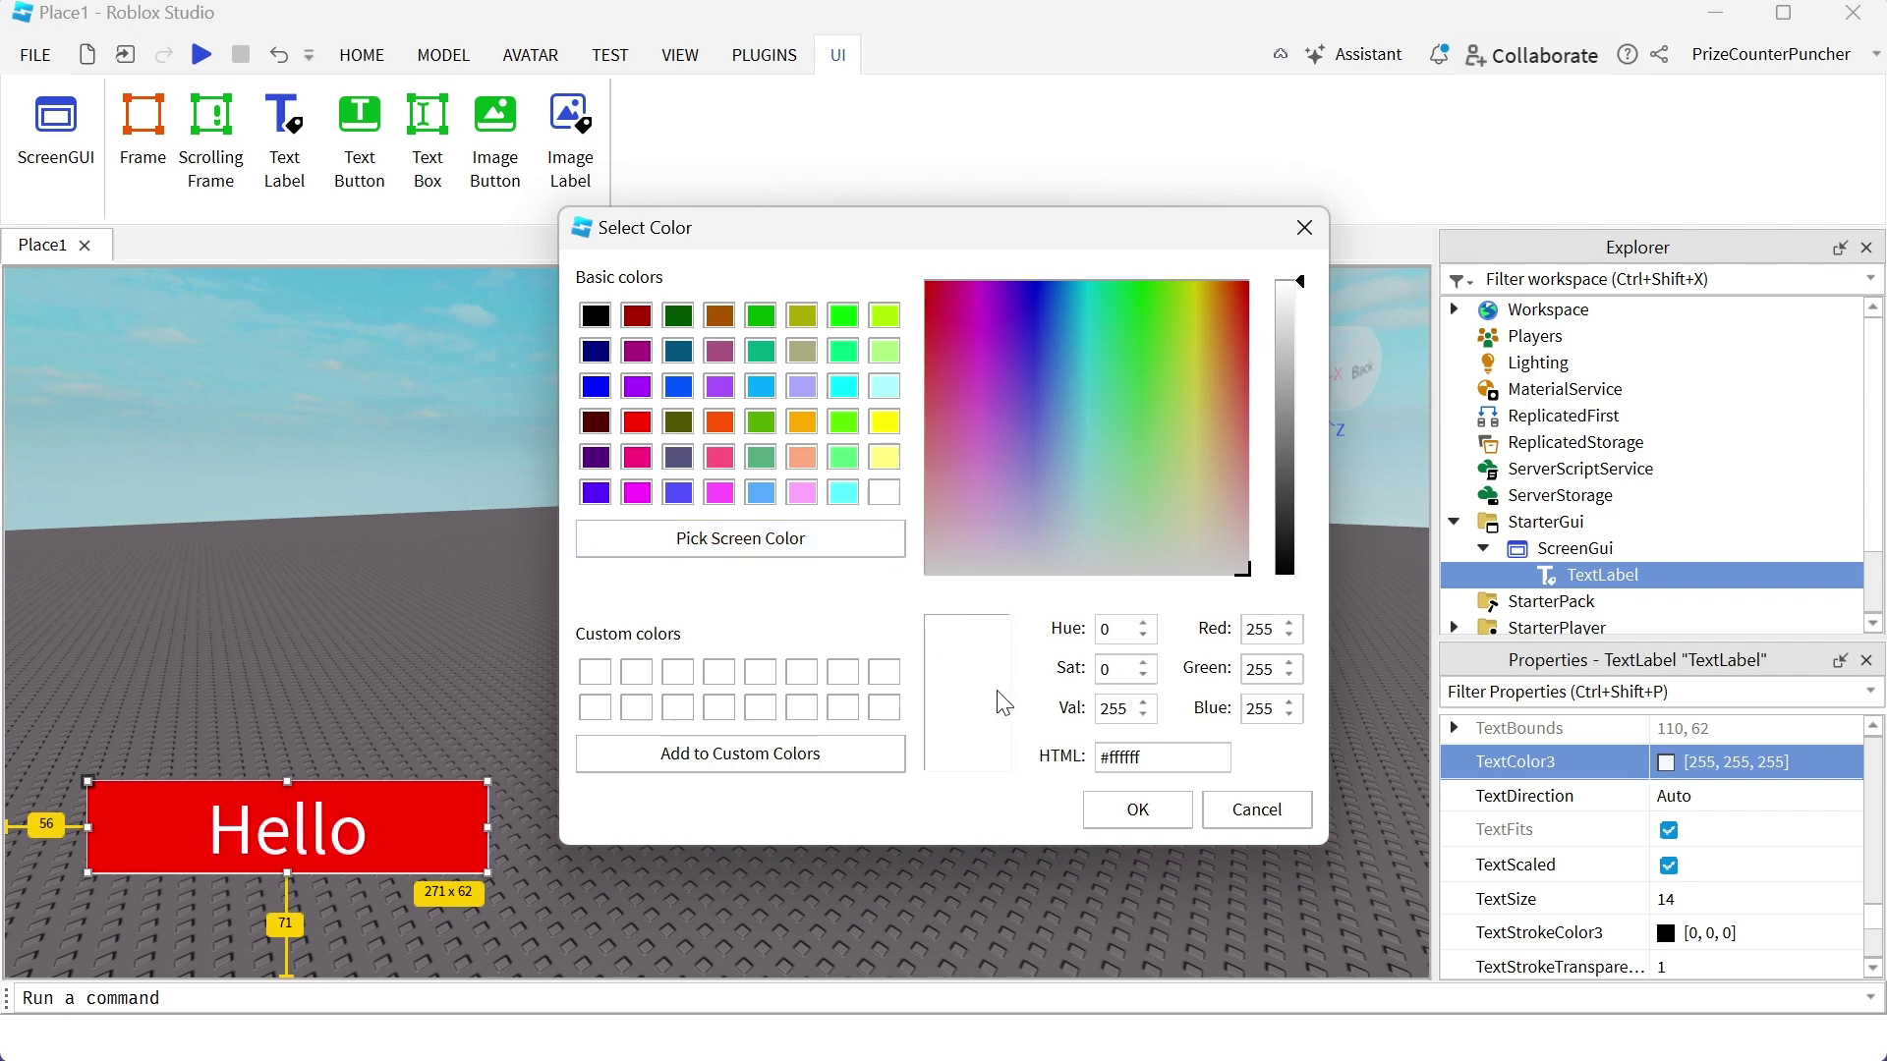
click(1138, 812)
- Set TextStrokeColor3 to yellow (255, 255, 0)
scroll(1553, 870, down, 1)
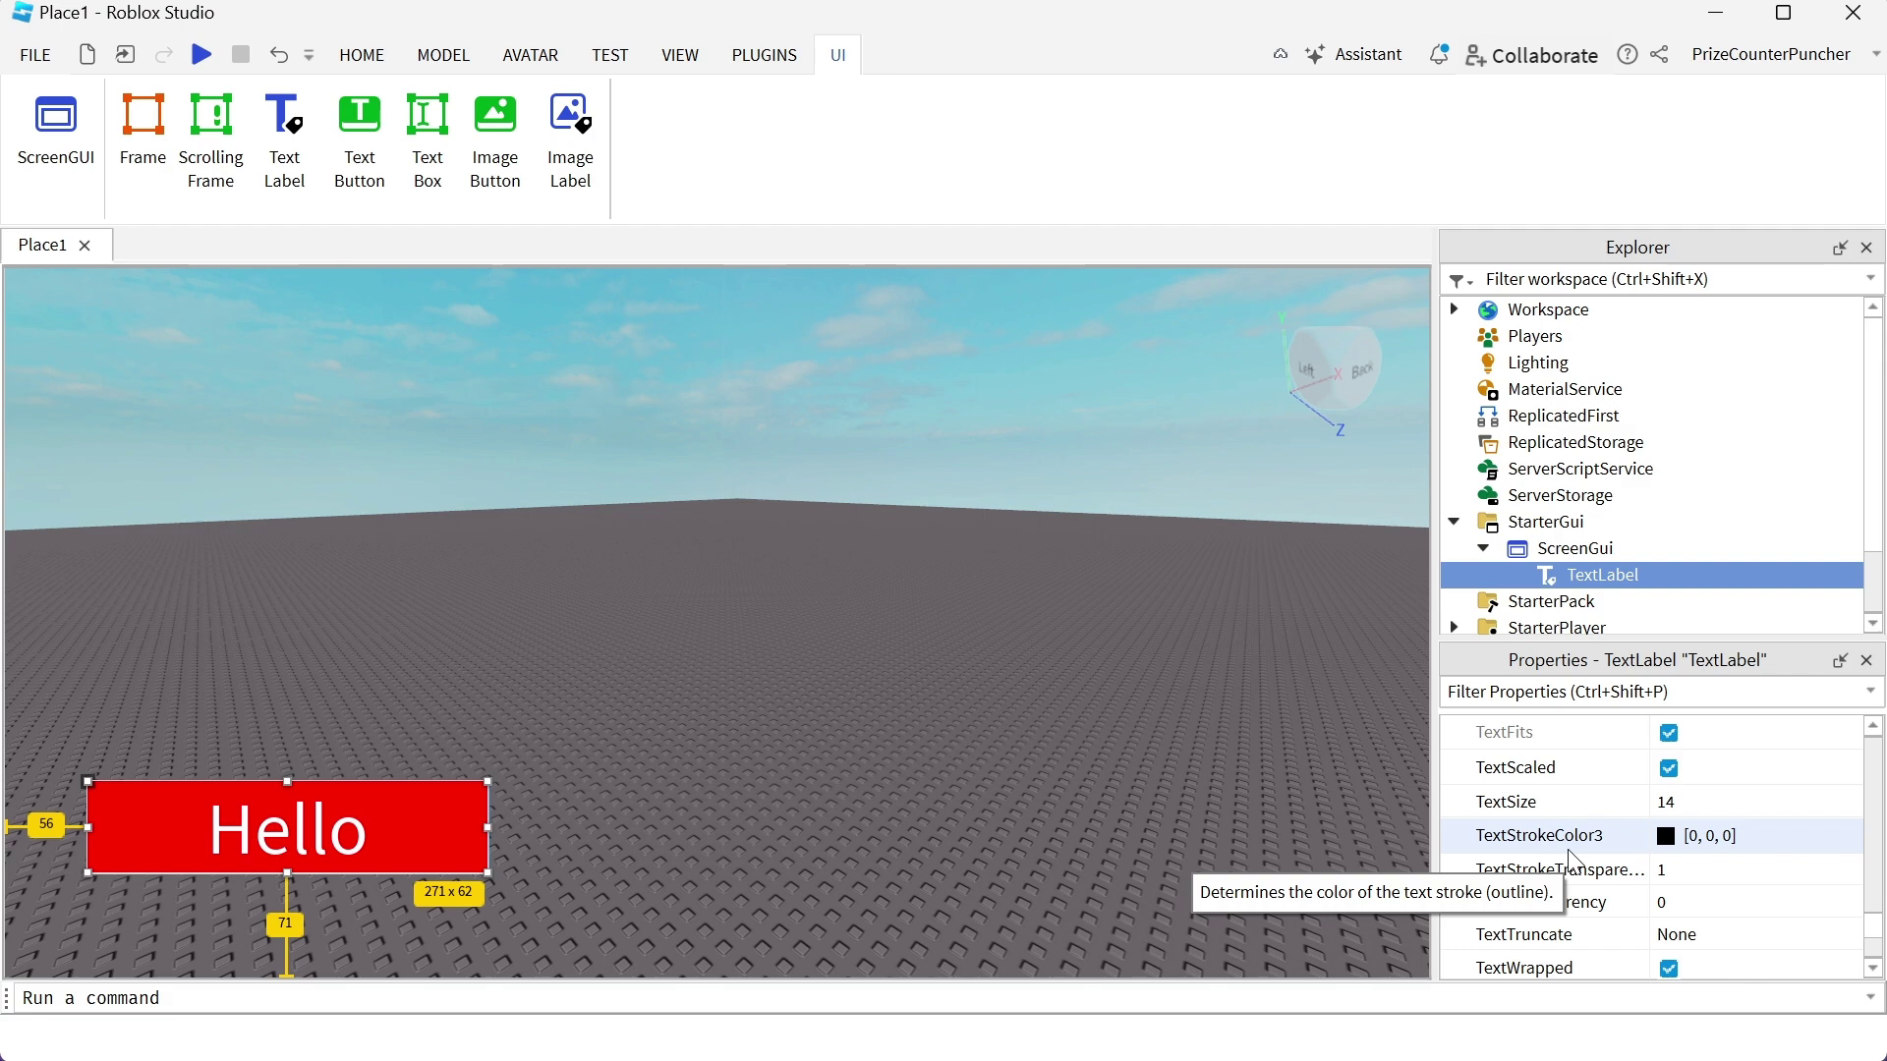
click(1665, 836)
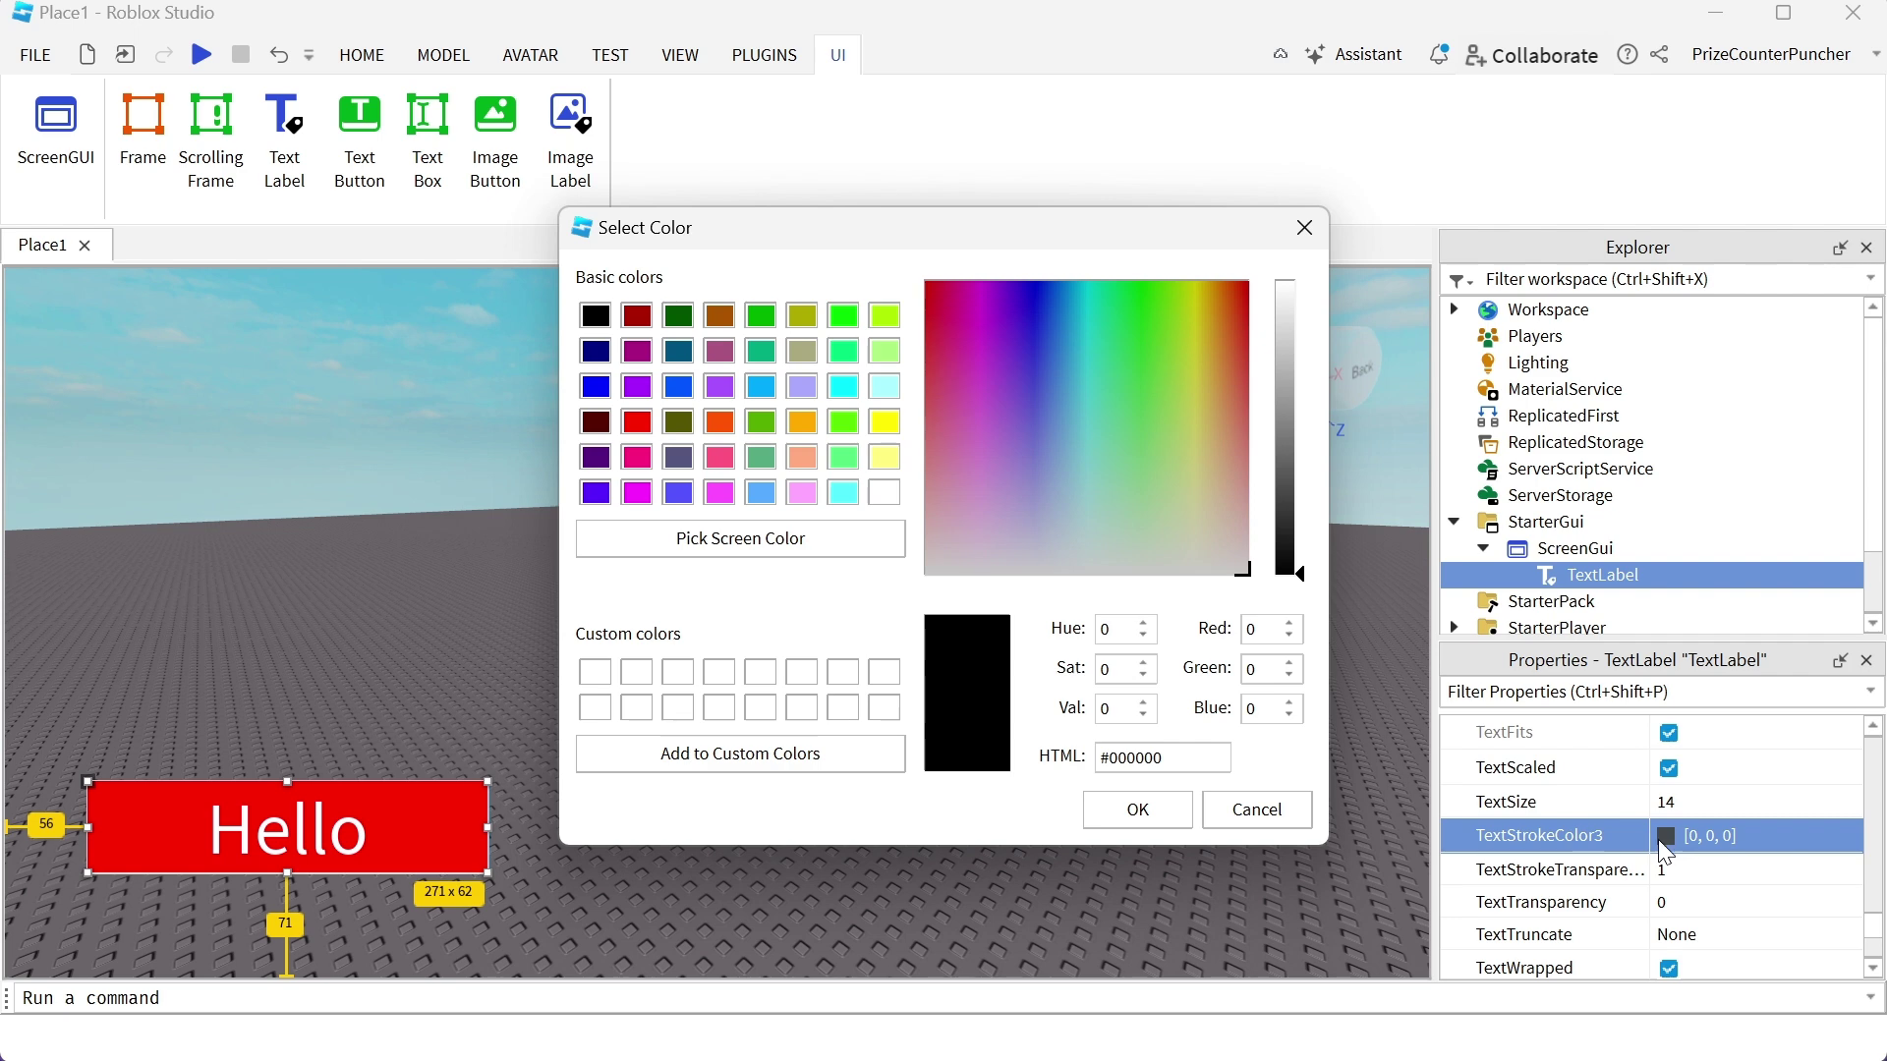
click(884, 423)
click(1154, 812)
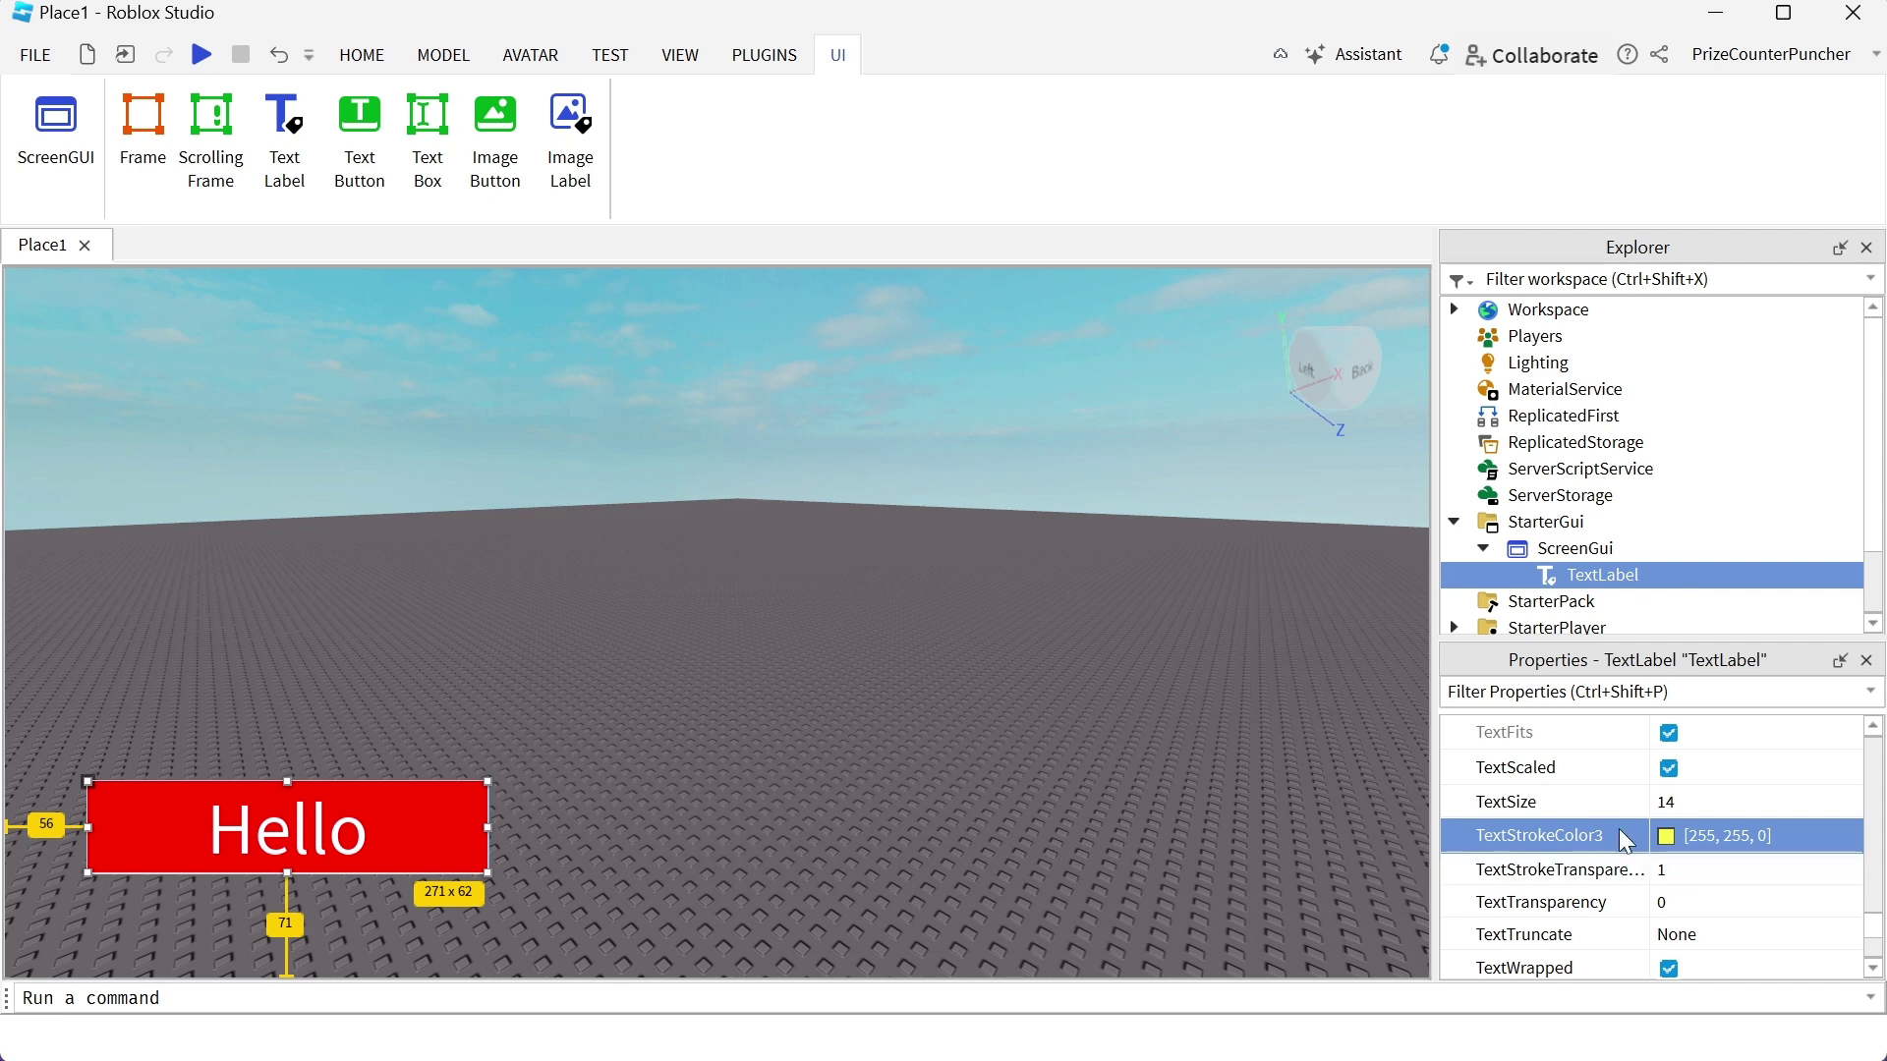
- Set TextStrokeTransparency to 0 for an opaque yellow outline
click(1688, 865)
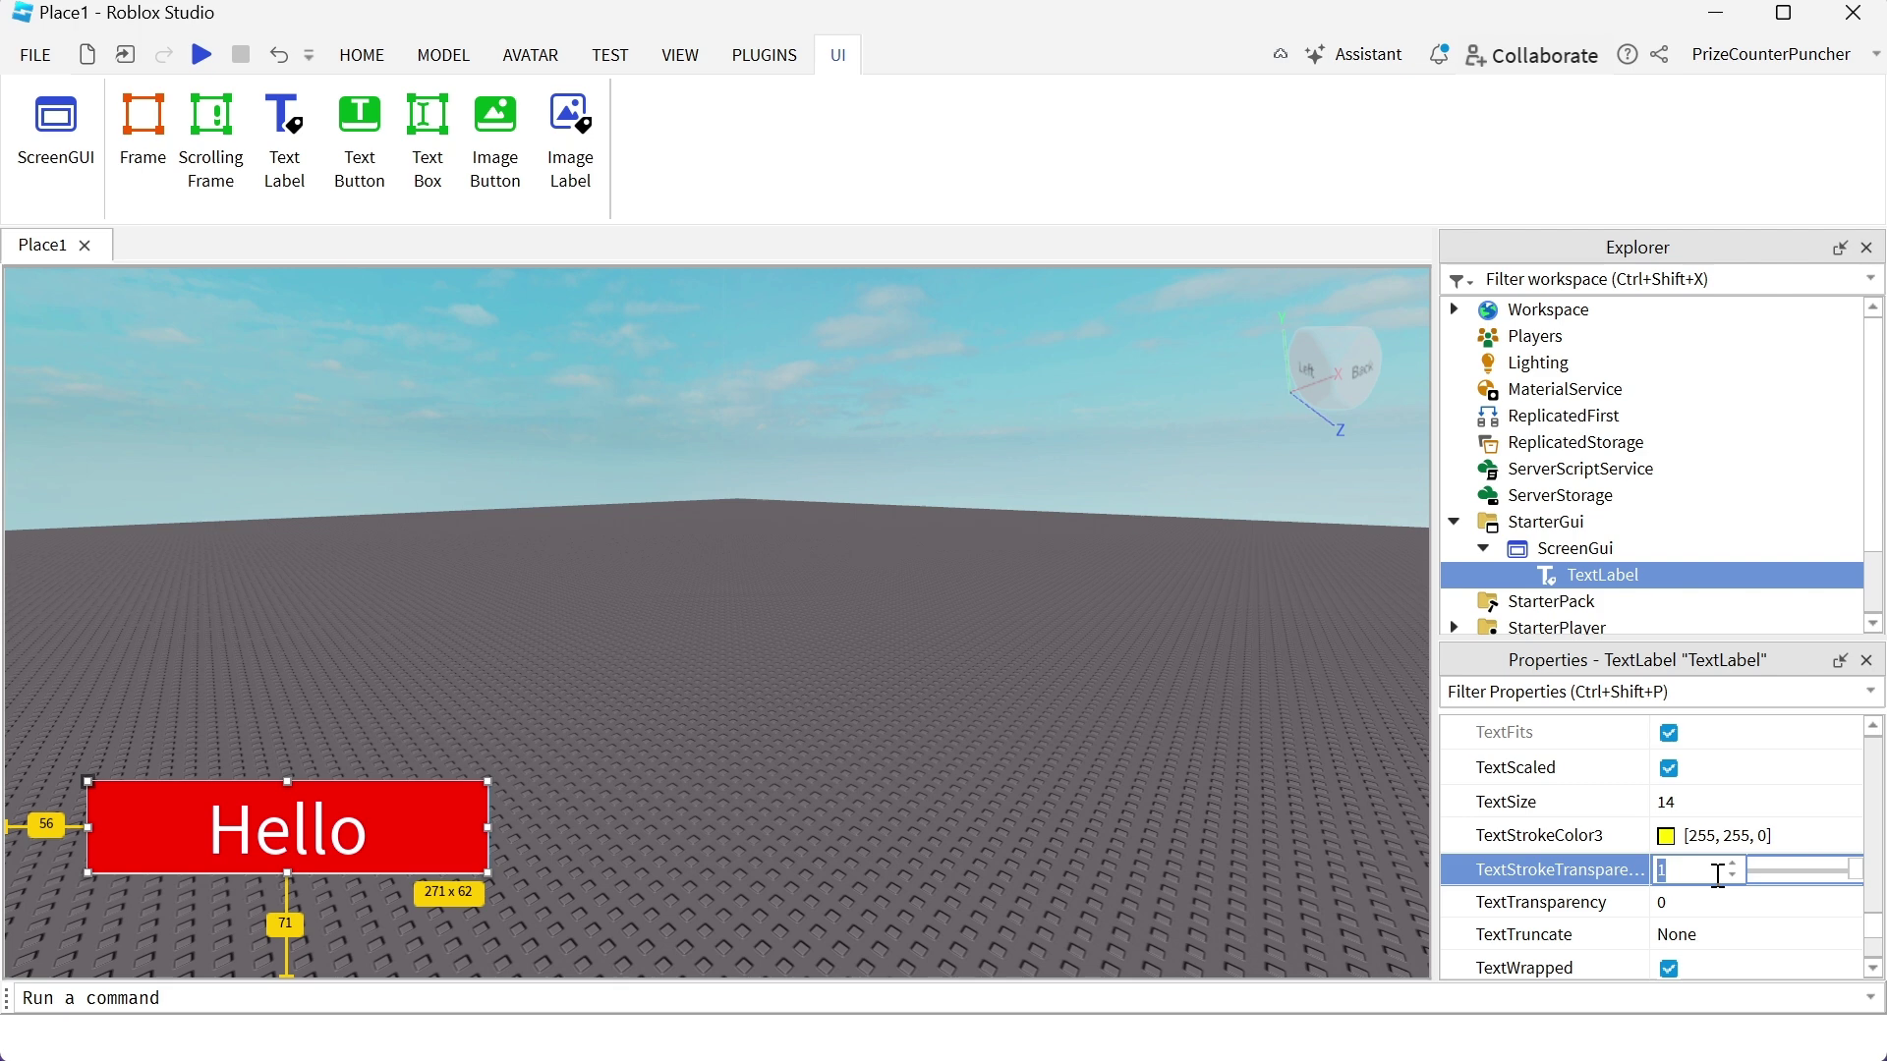
text(0)
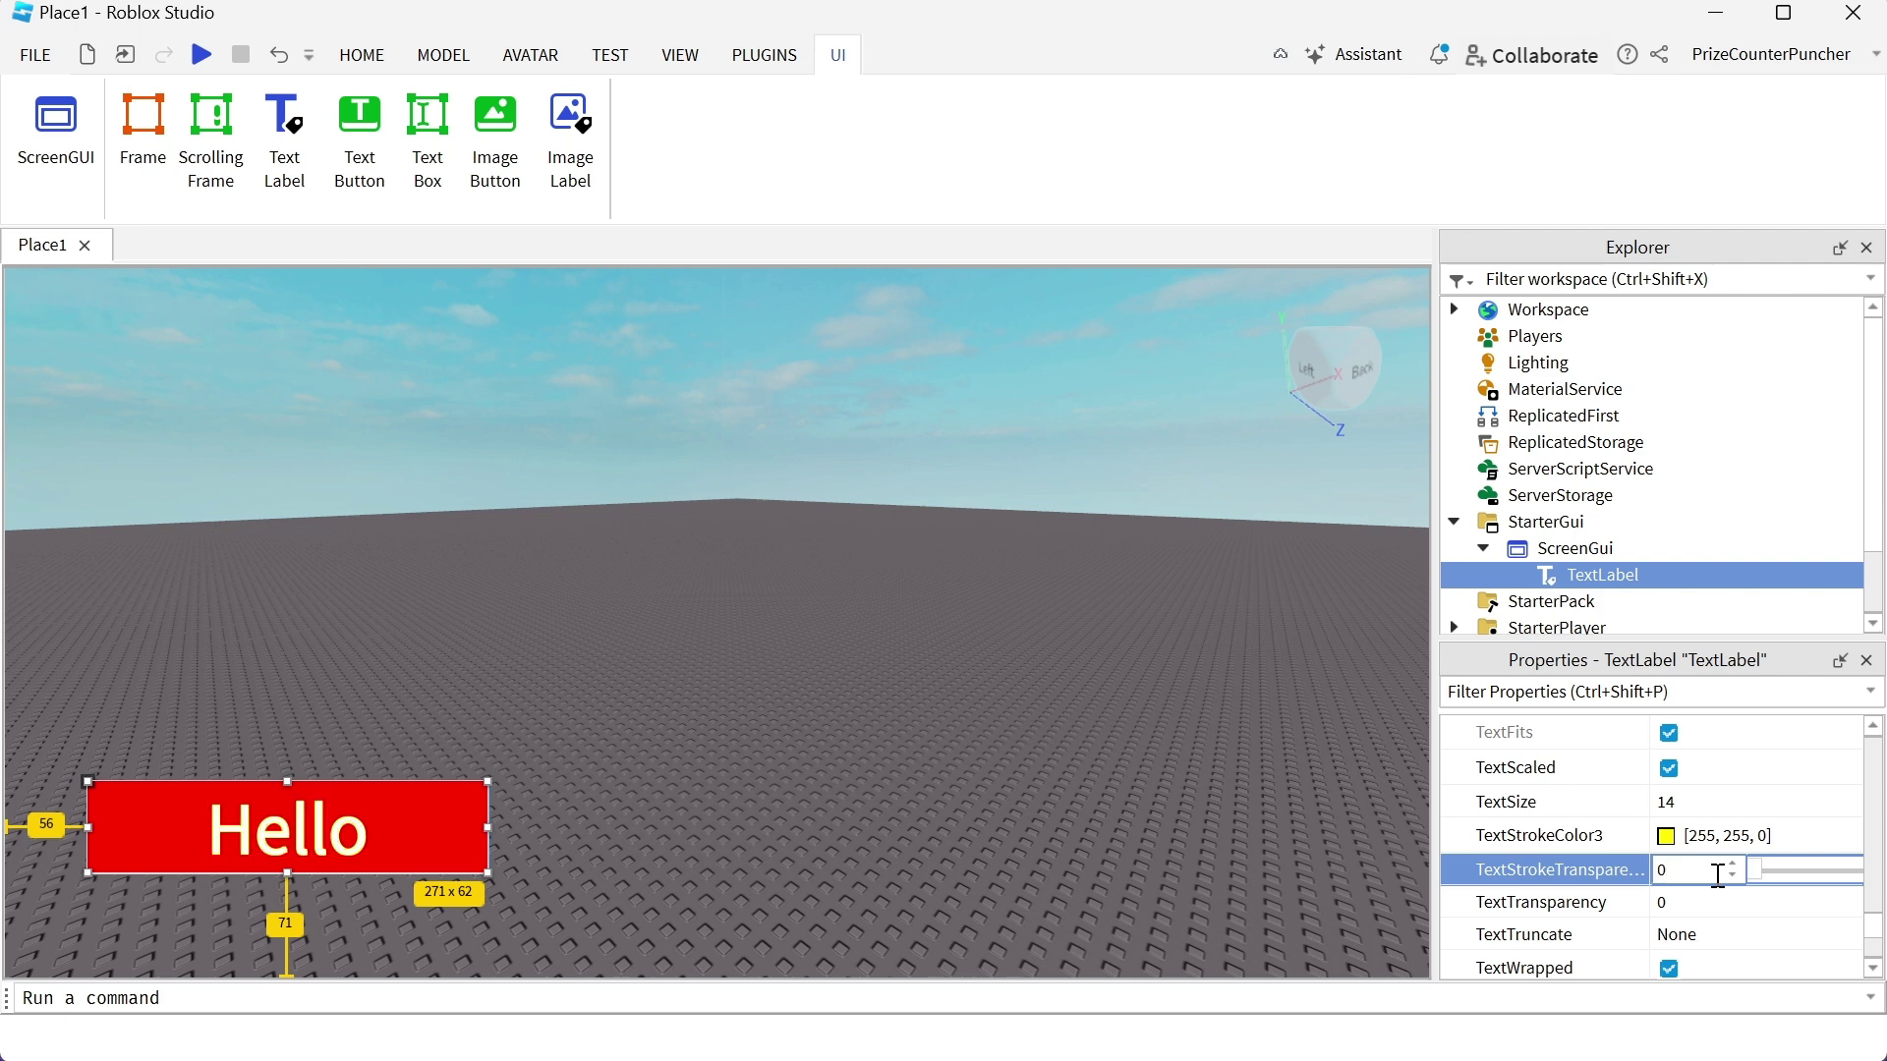
key(Return)
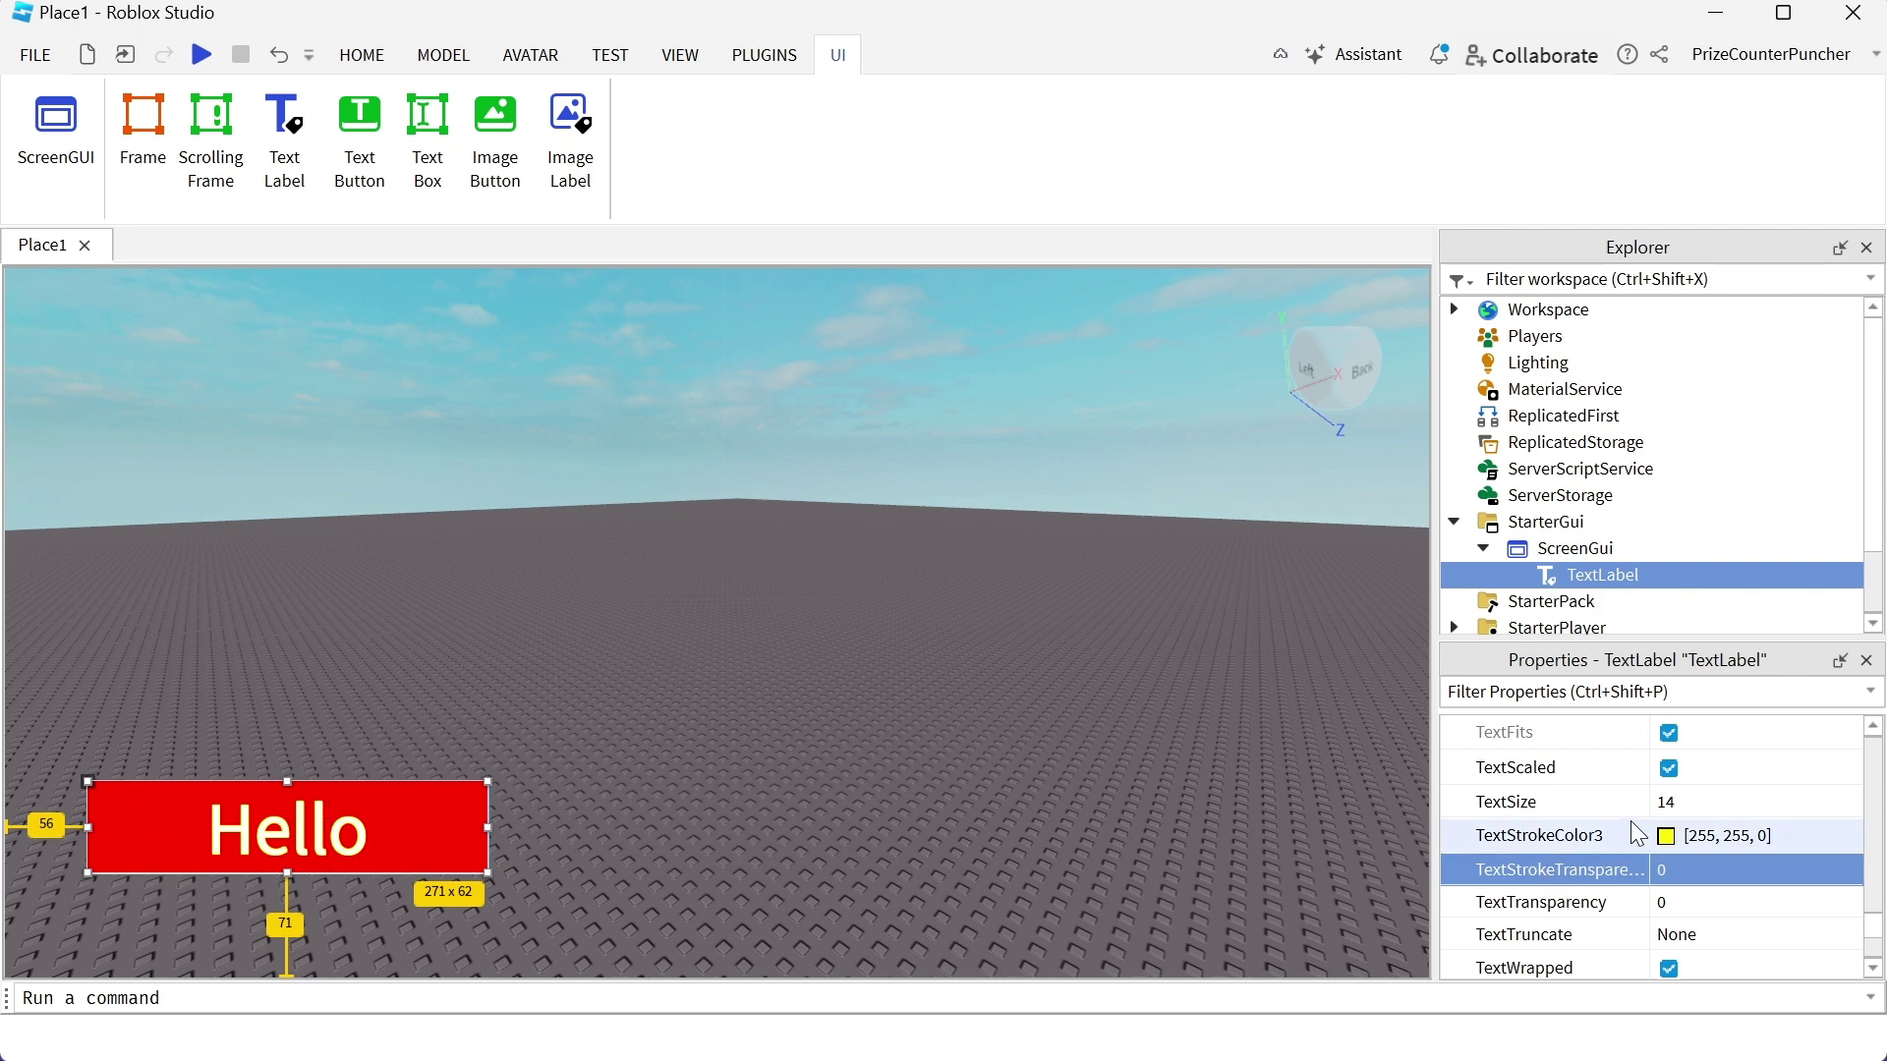
- Set BackgroundTransparency to 1, then deselect the label and tilt the camera to preview
scroll(1612, 837, up, 7)
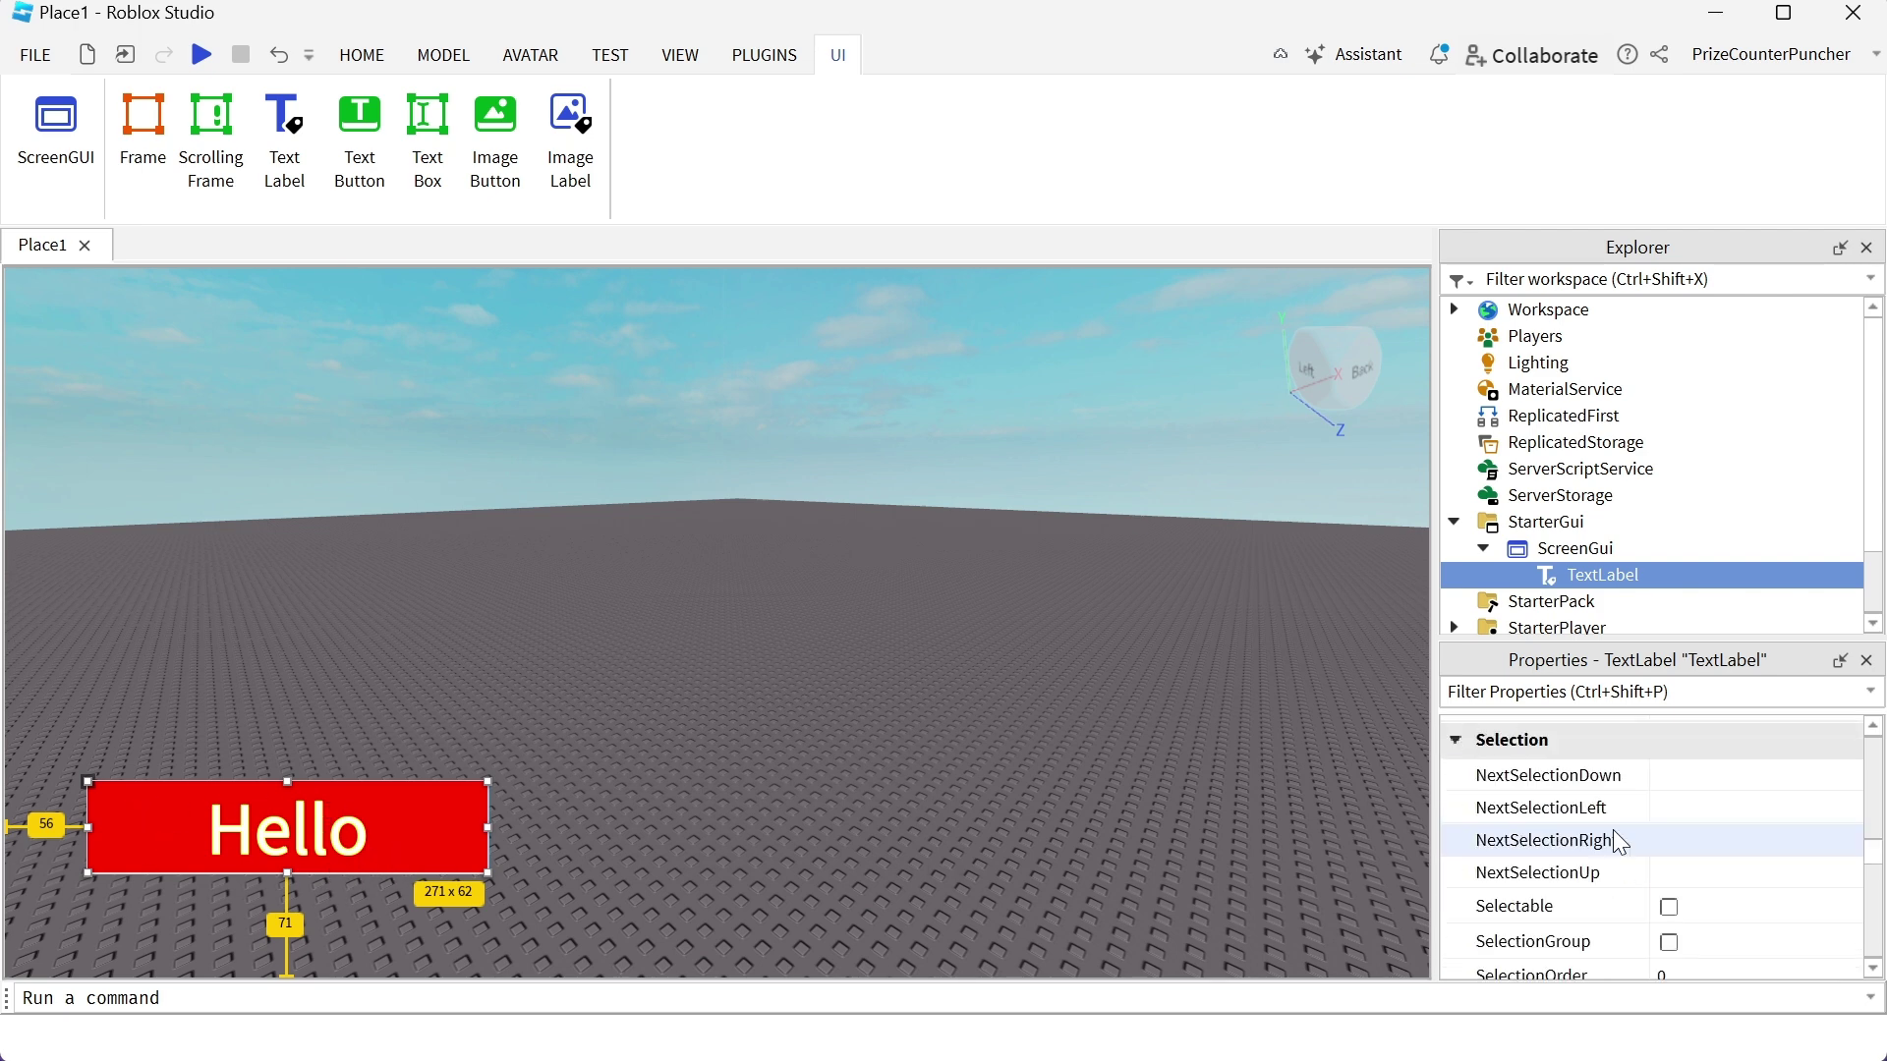
scroll(1615, 820, up, 10)
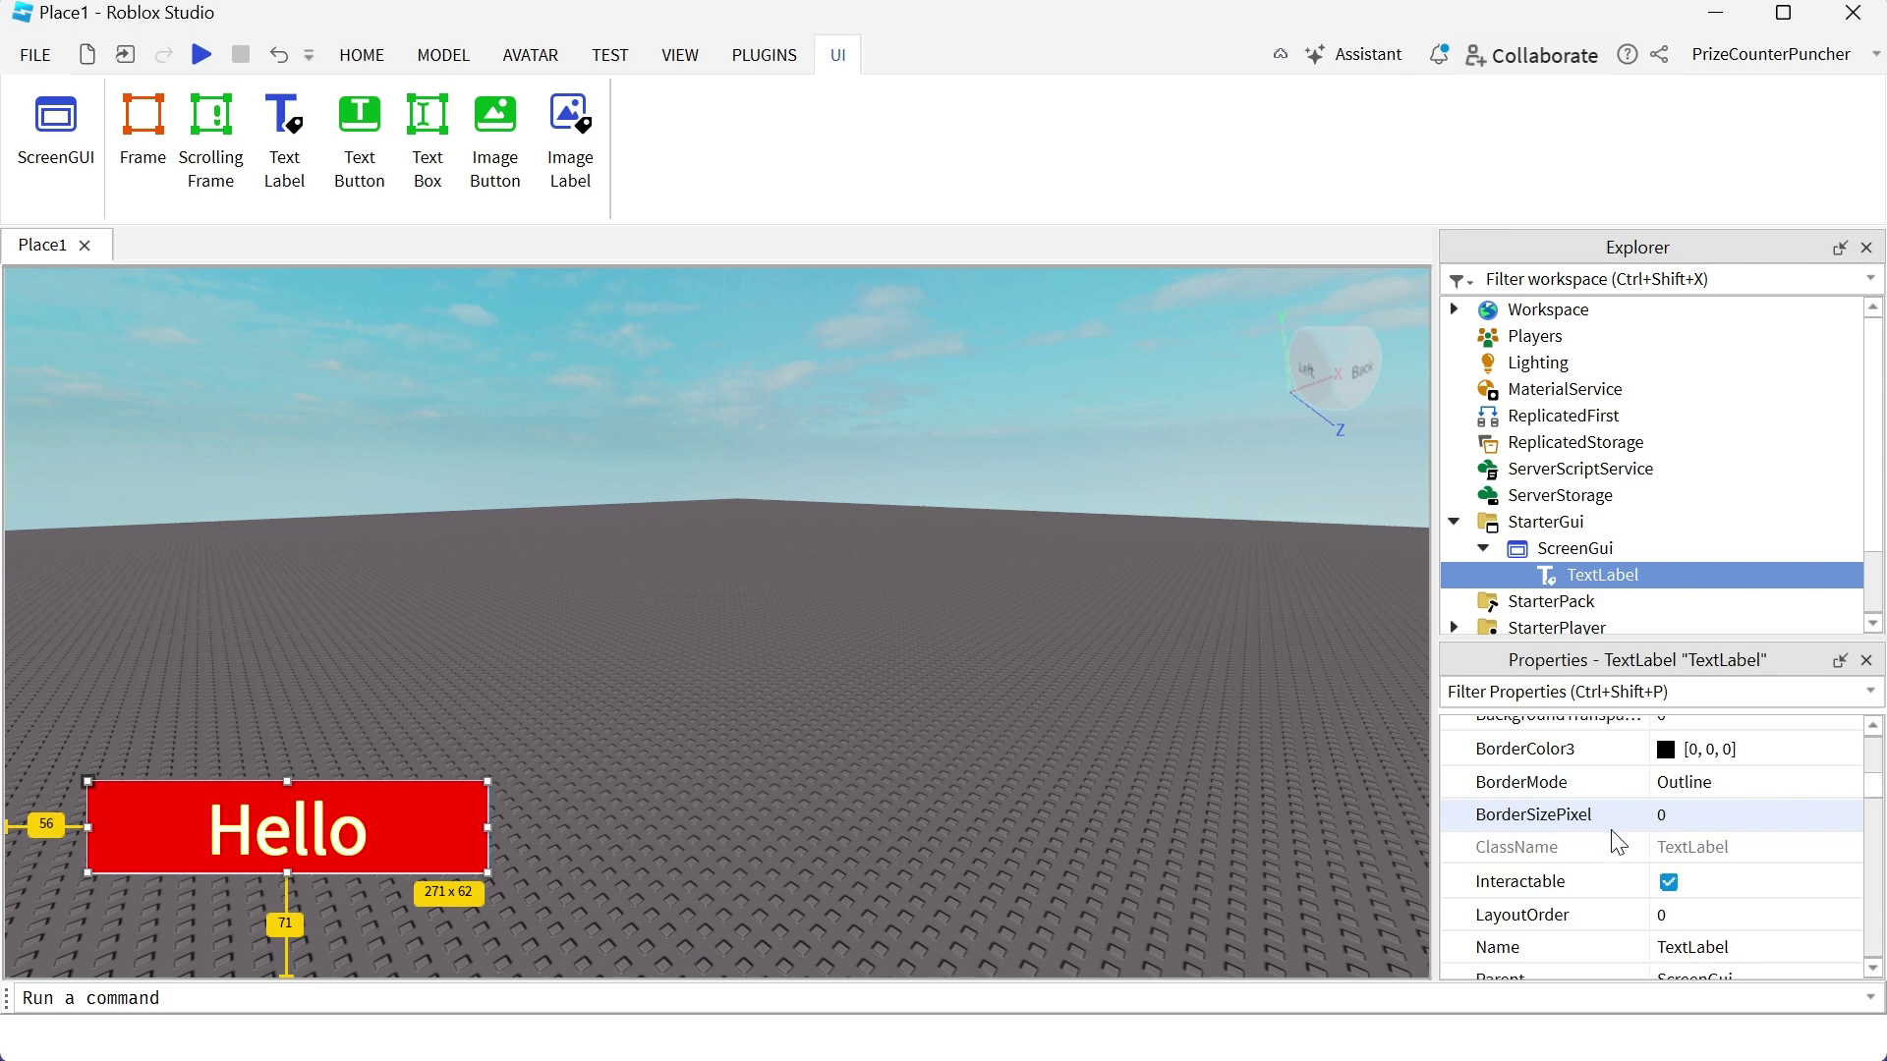
scroll(1616, 843, up, 1)
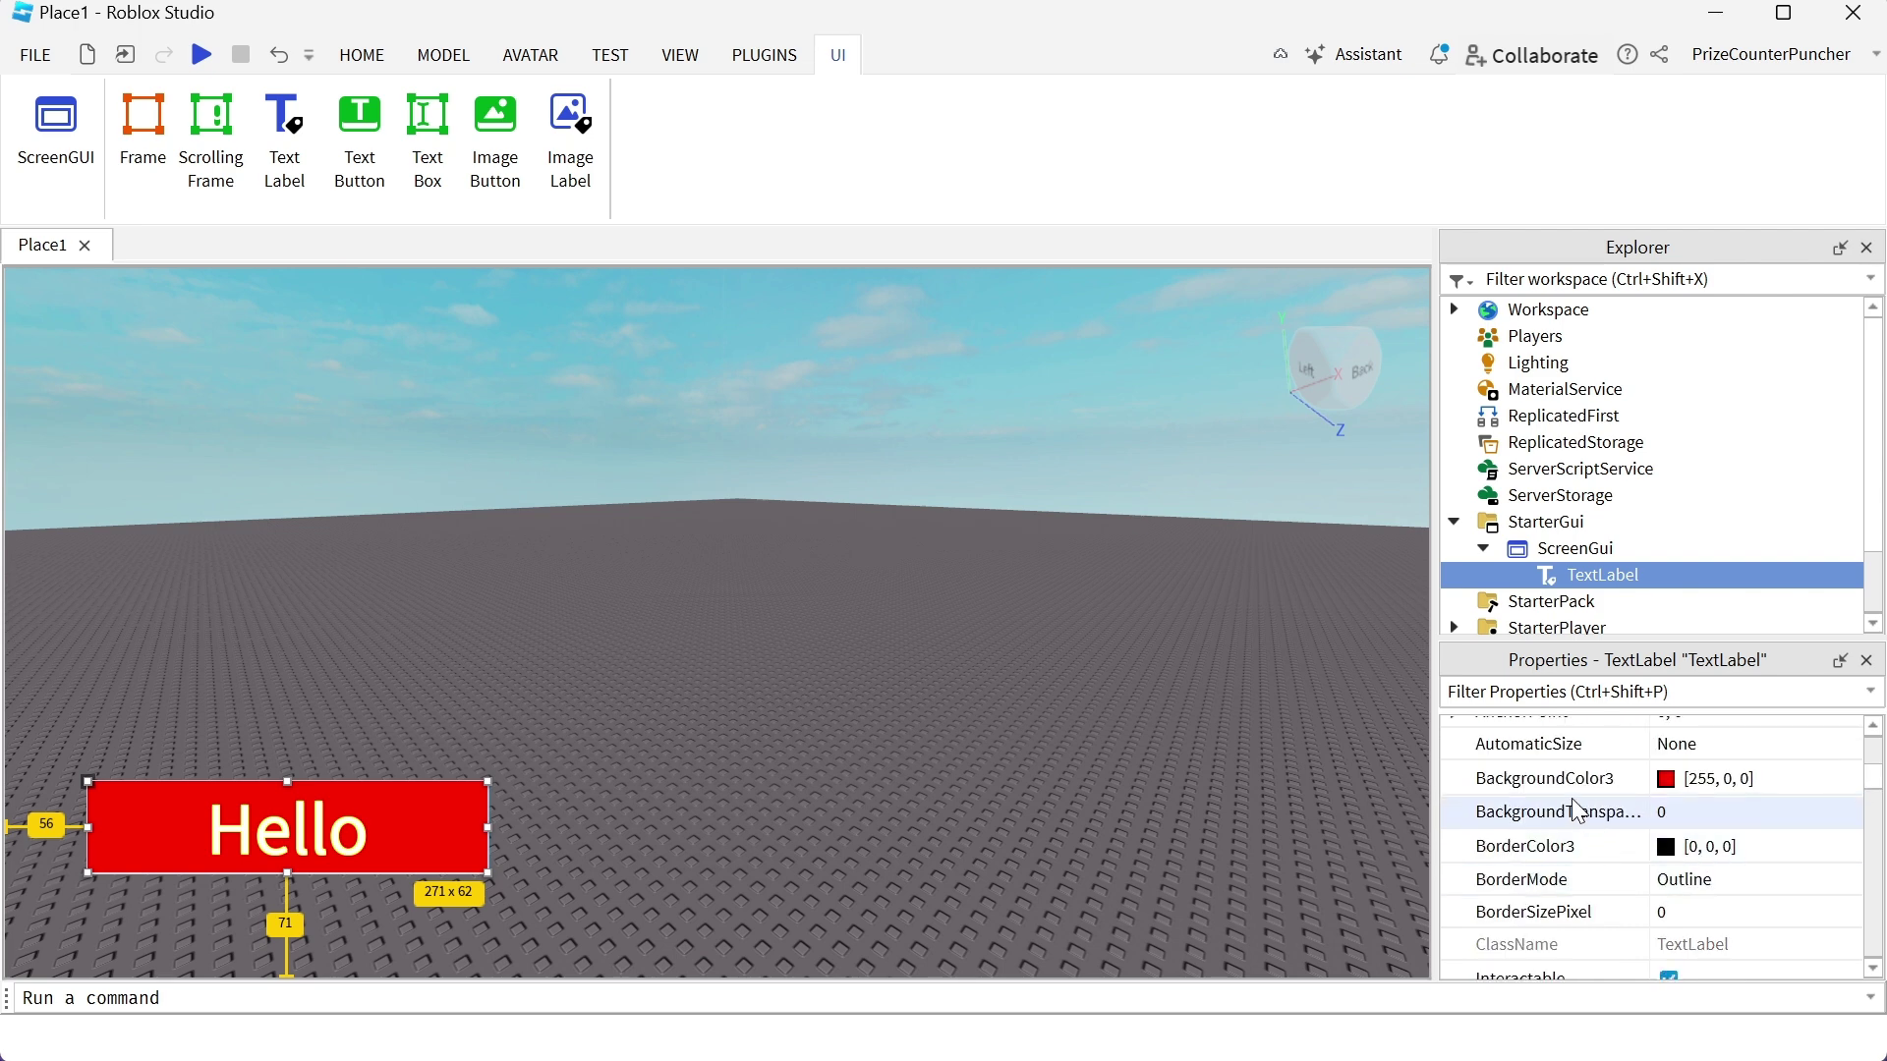
click(1708, 815)
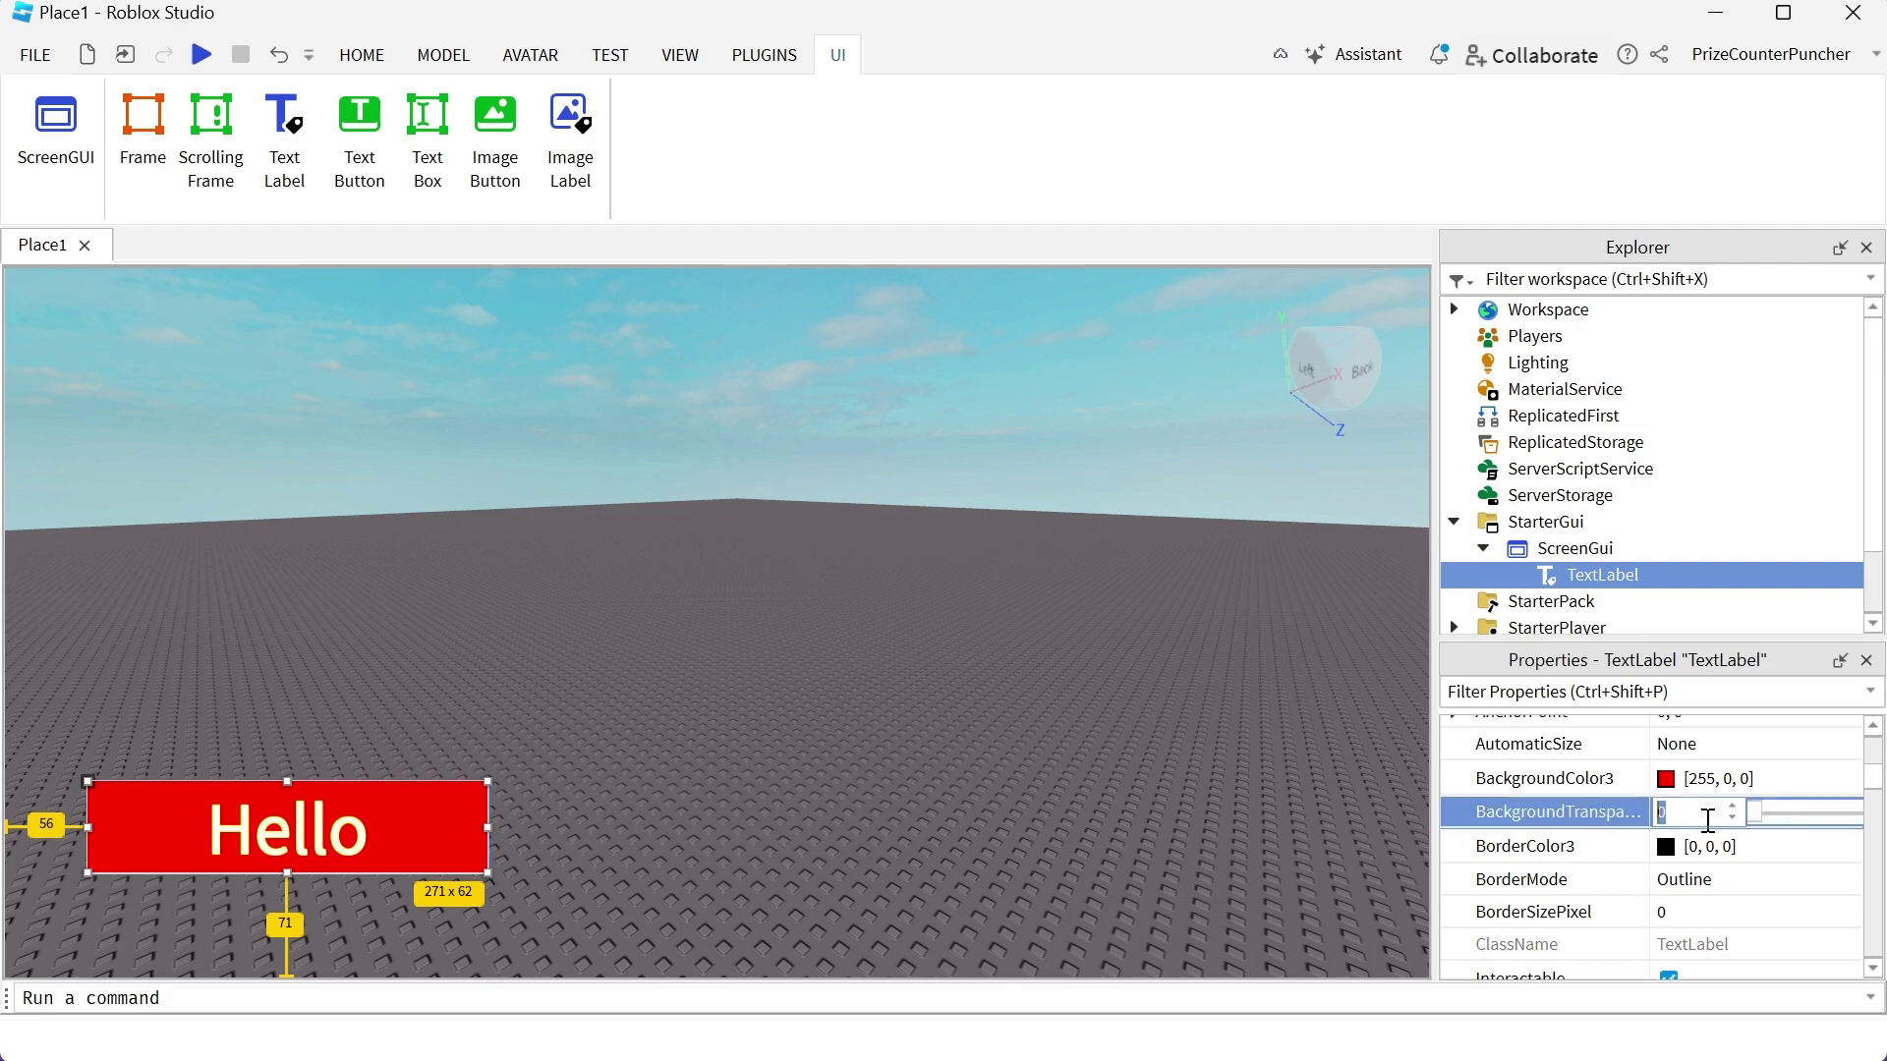
text(1)
key(Return)
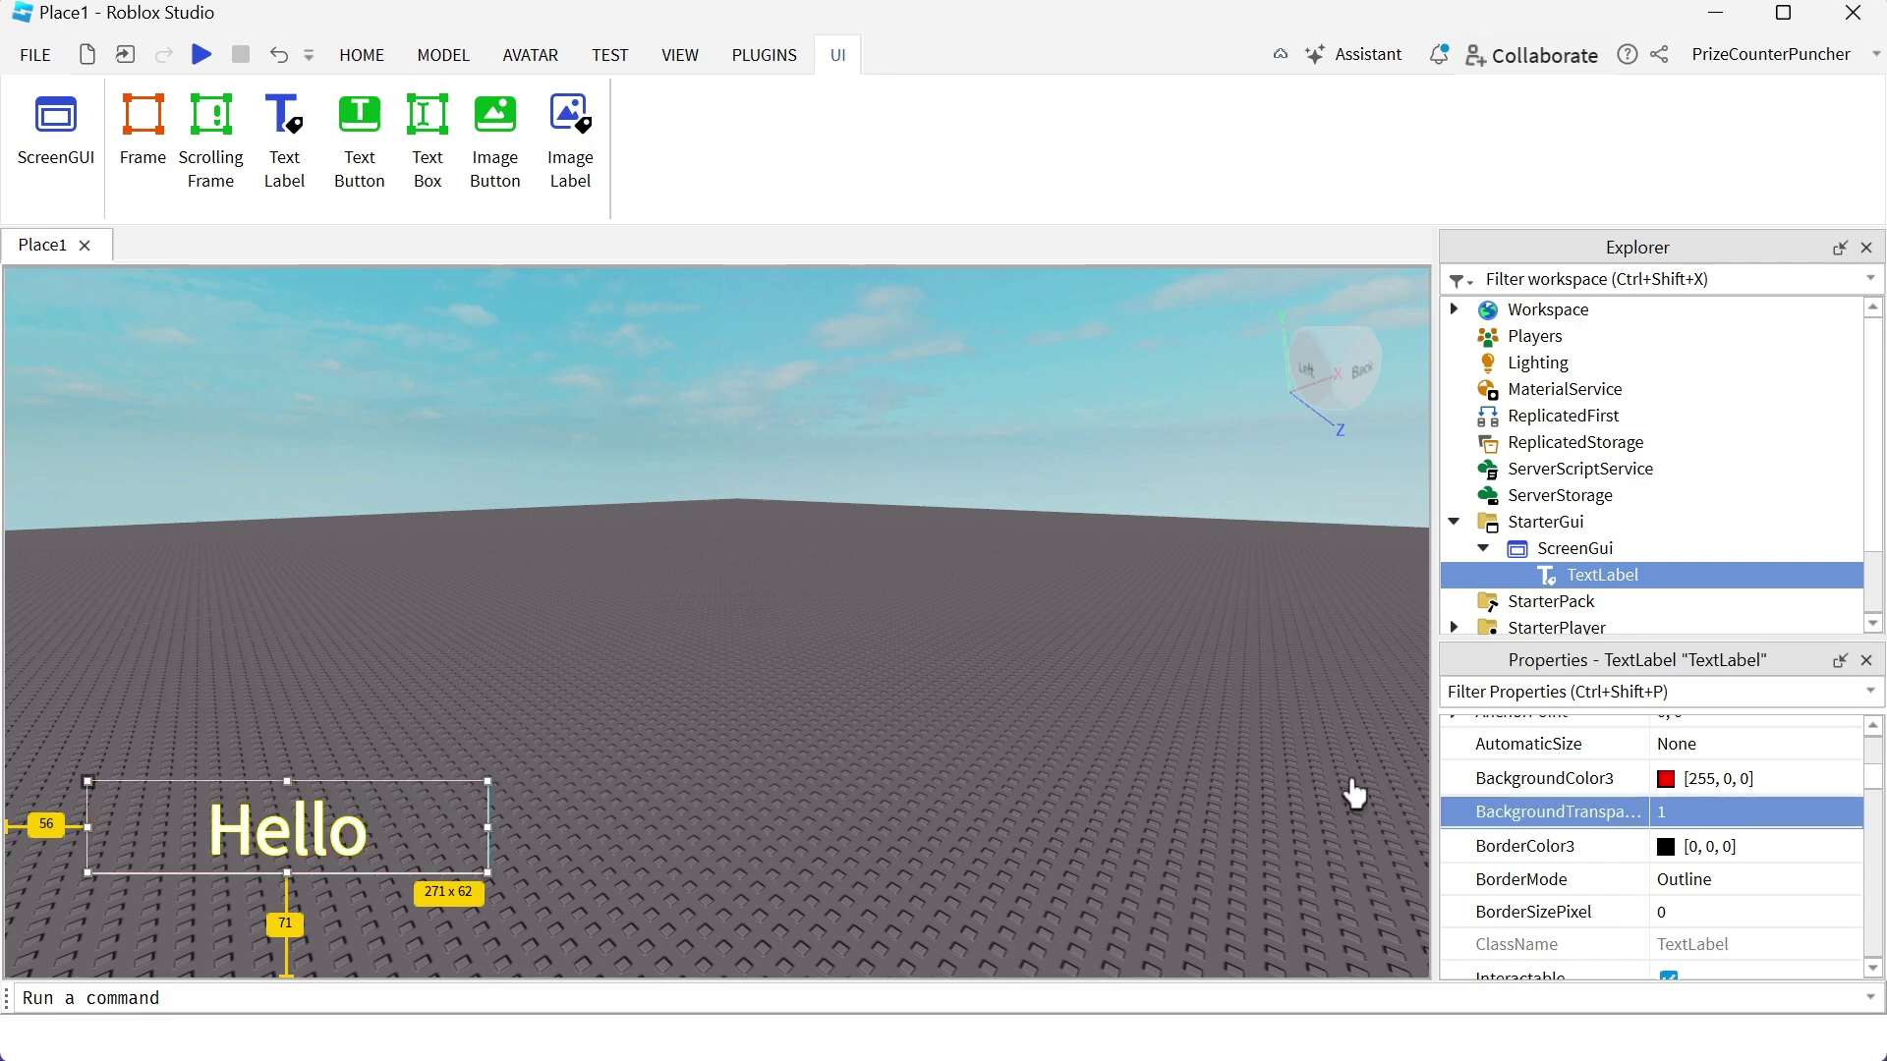
click(688, 841)
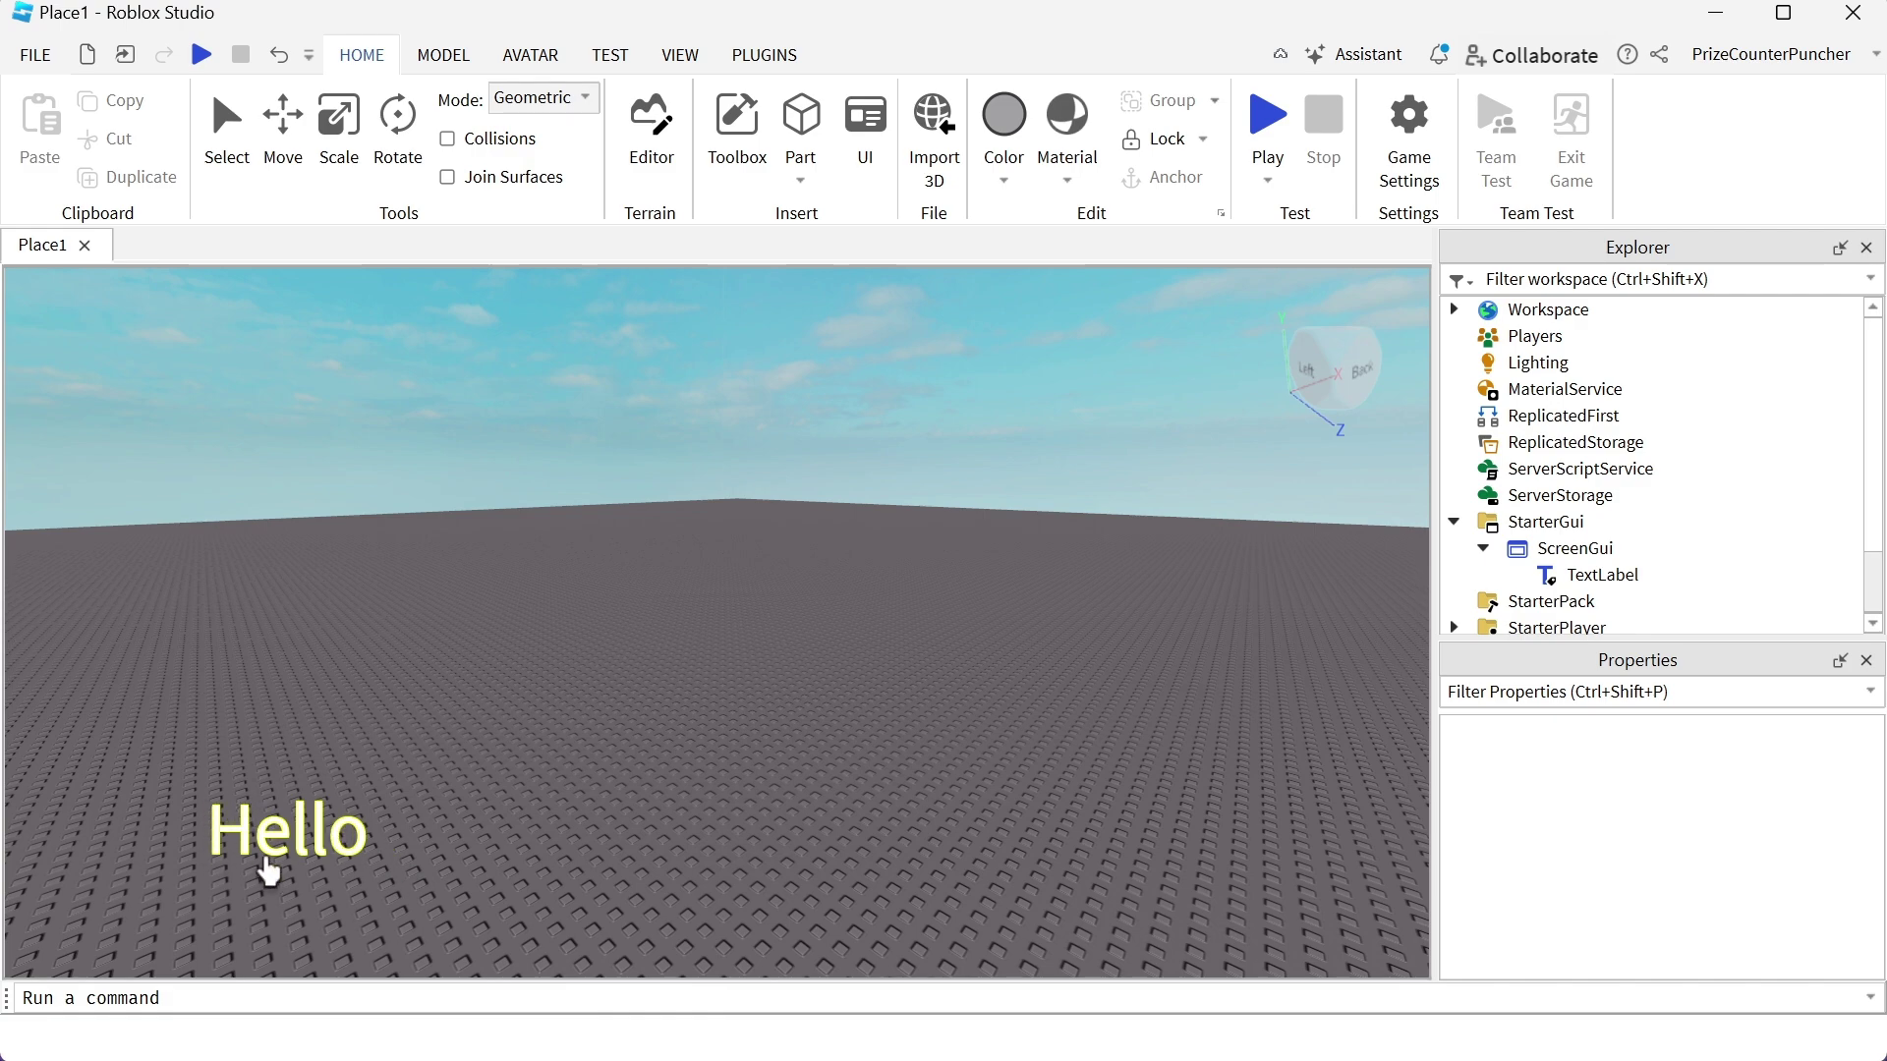
right_drag(619, 876, 619, 875)
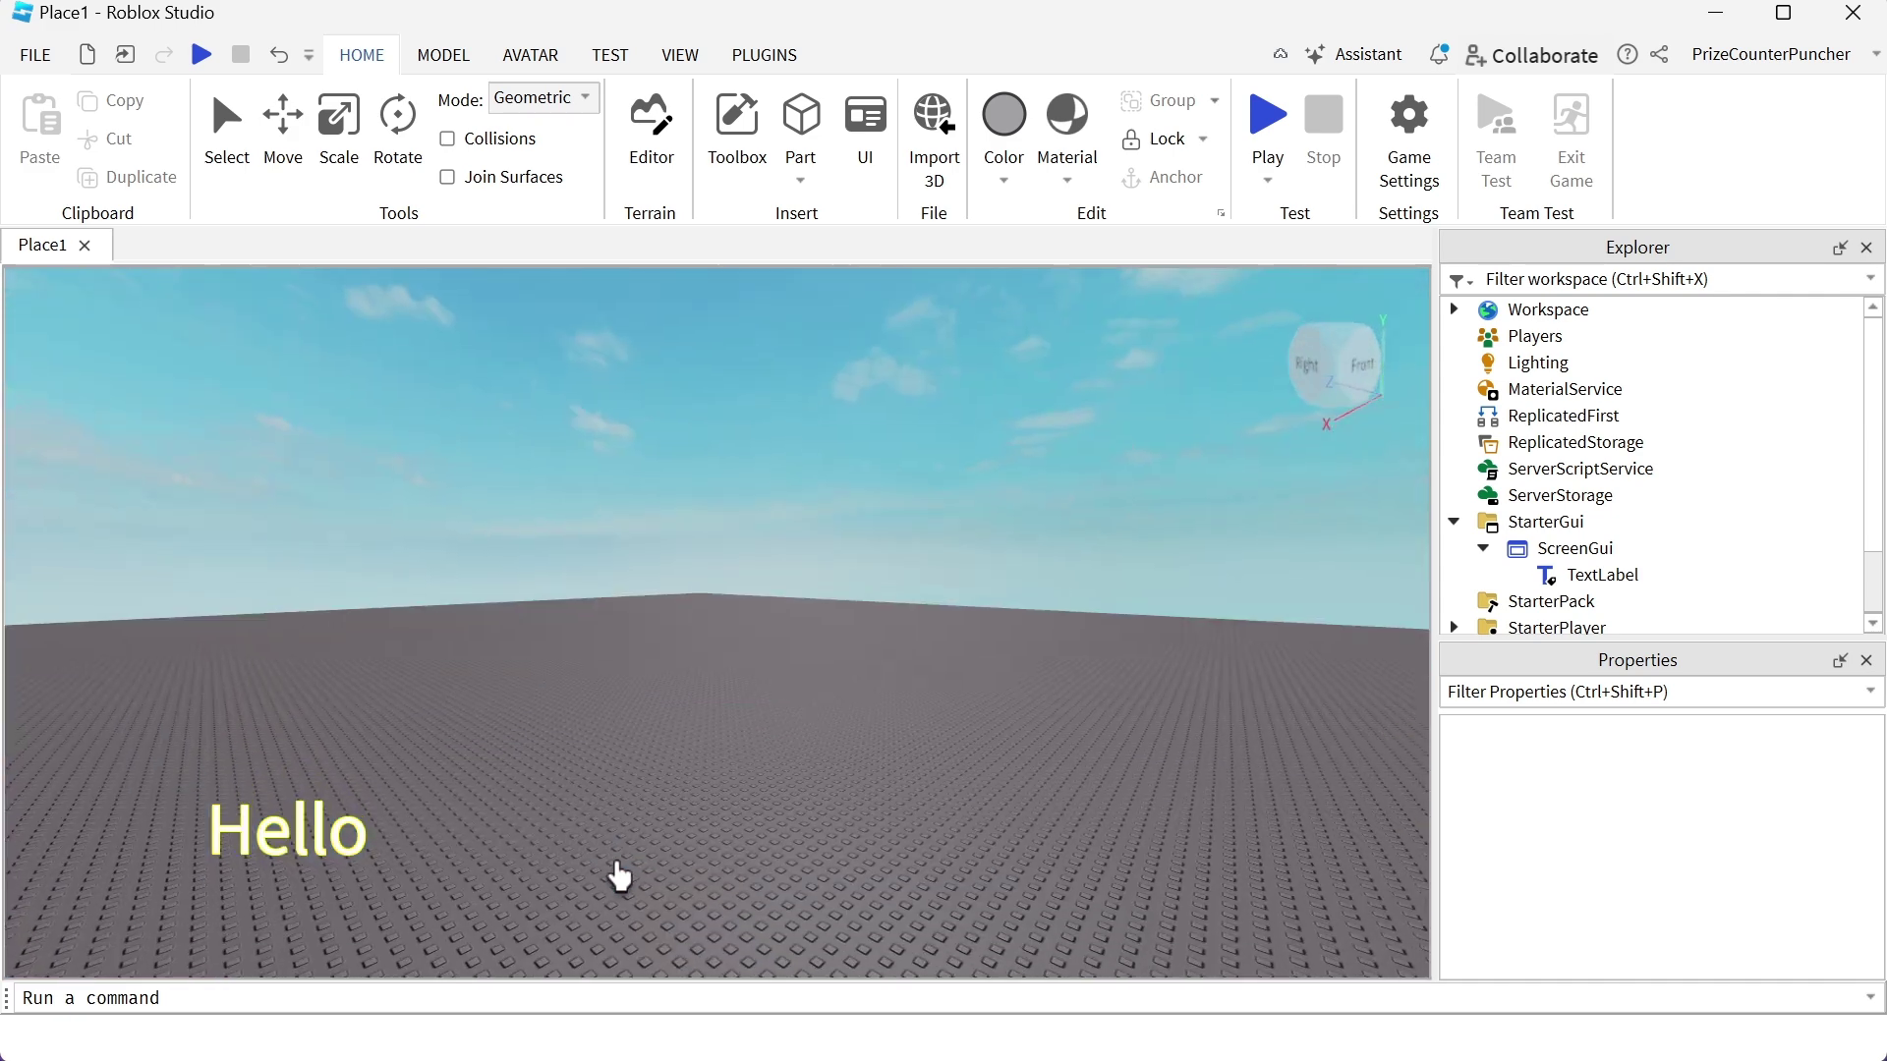
- Run a playtest, swing the camera, and walk the character with the A and S keys
click(1268, 123)
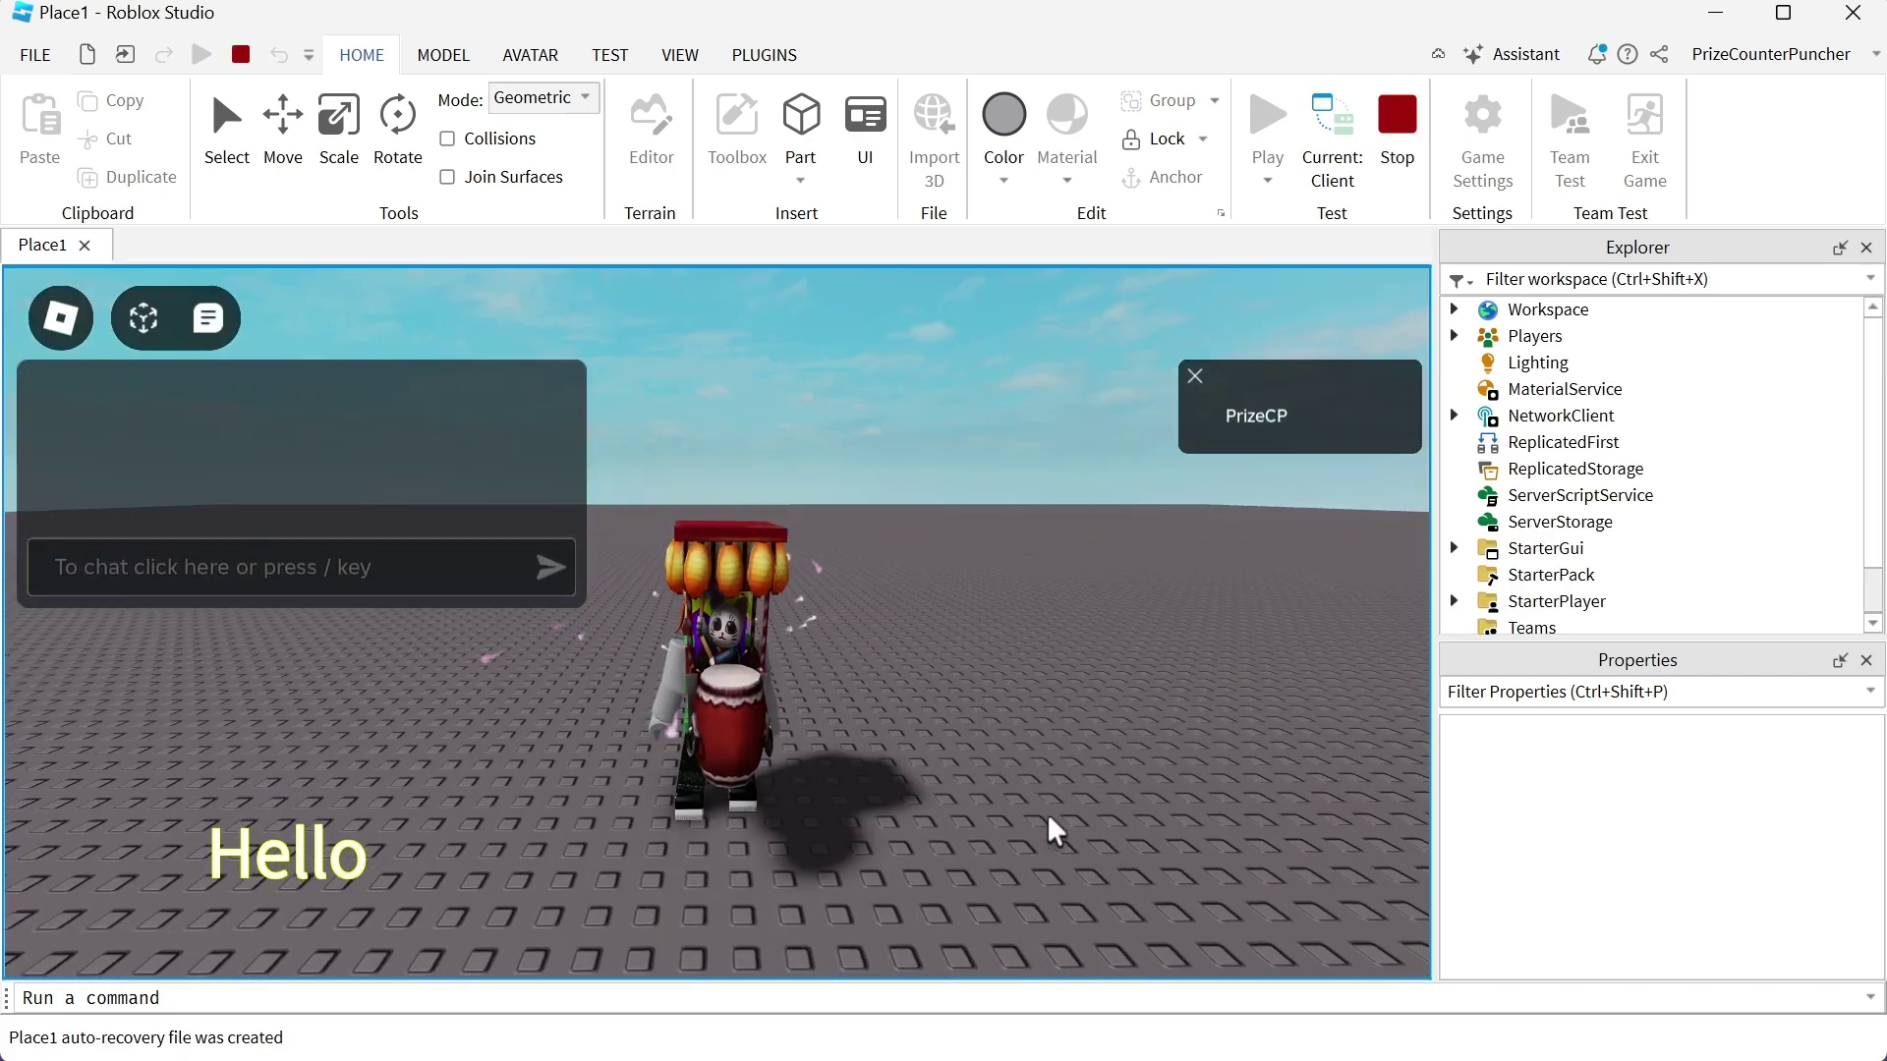
right_drag(1048, 829, 632, 741)
key(a)
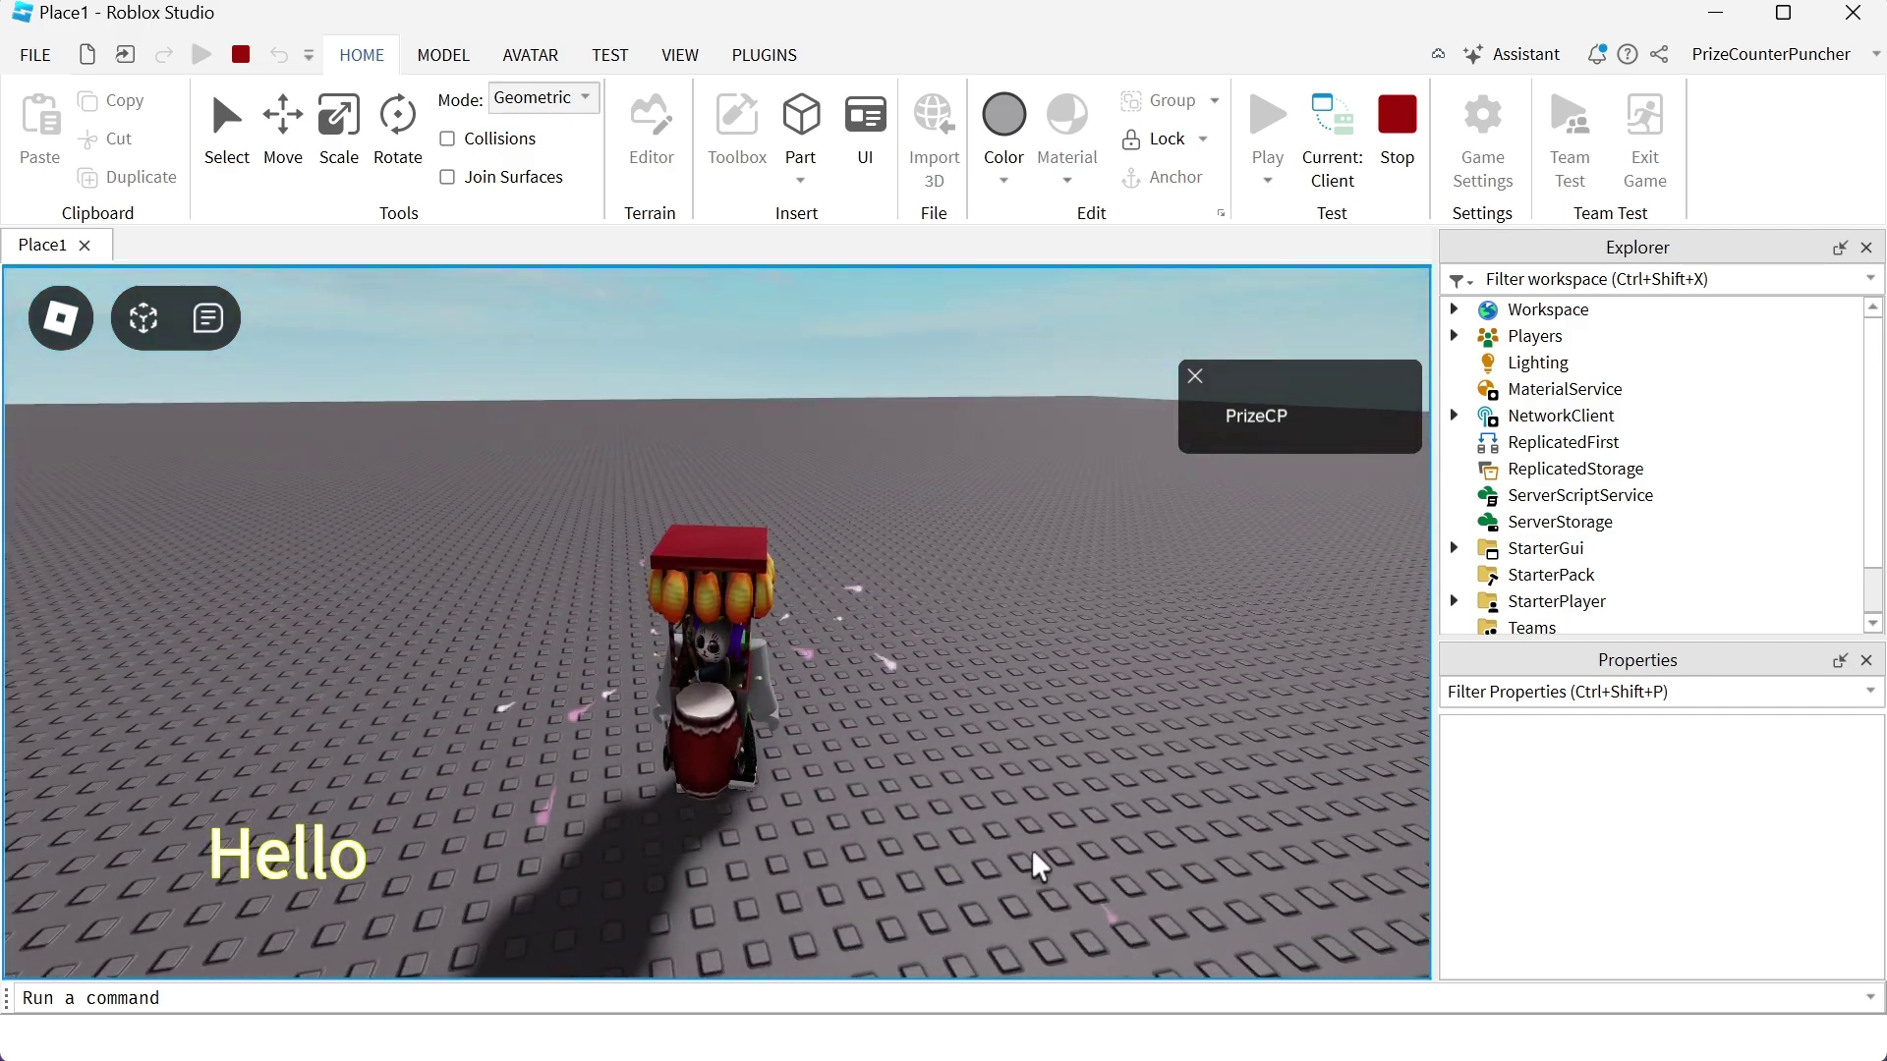
key(s)
key(s)
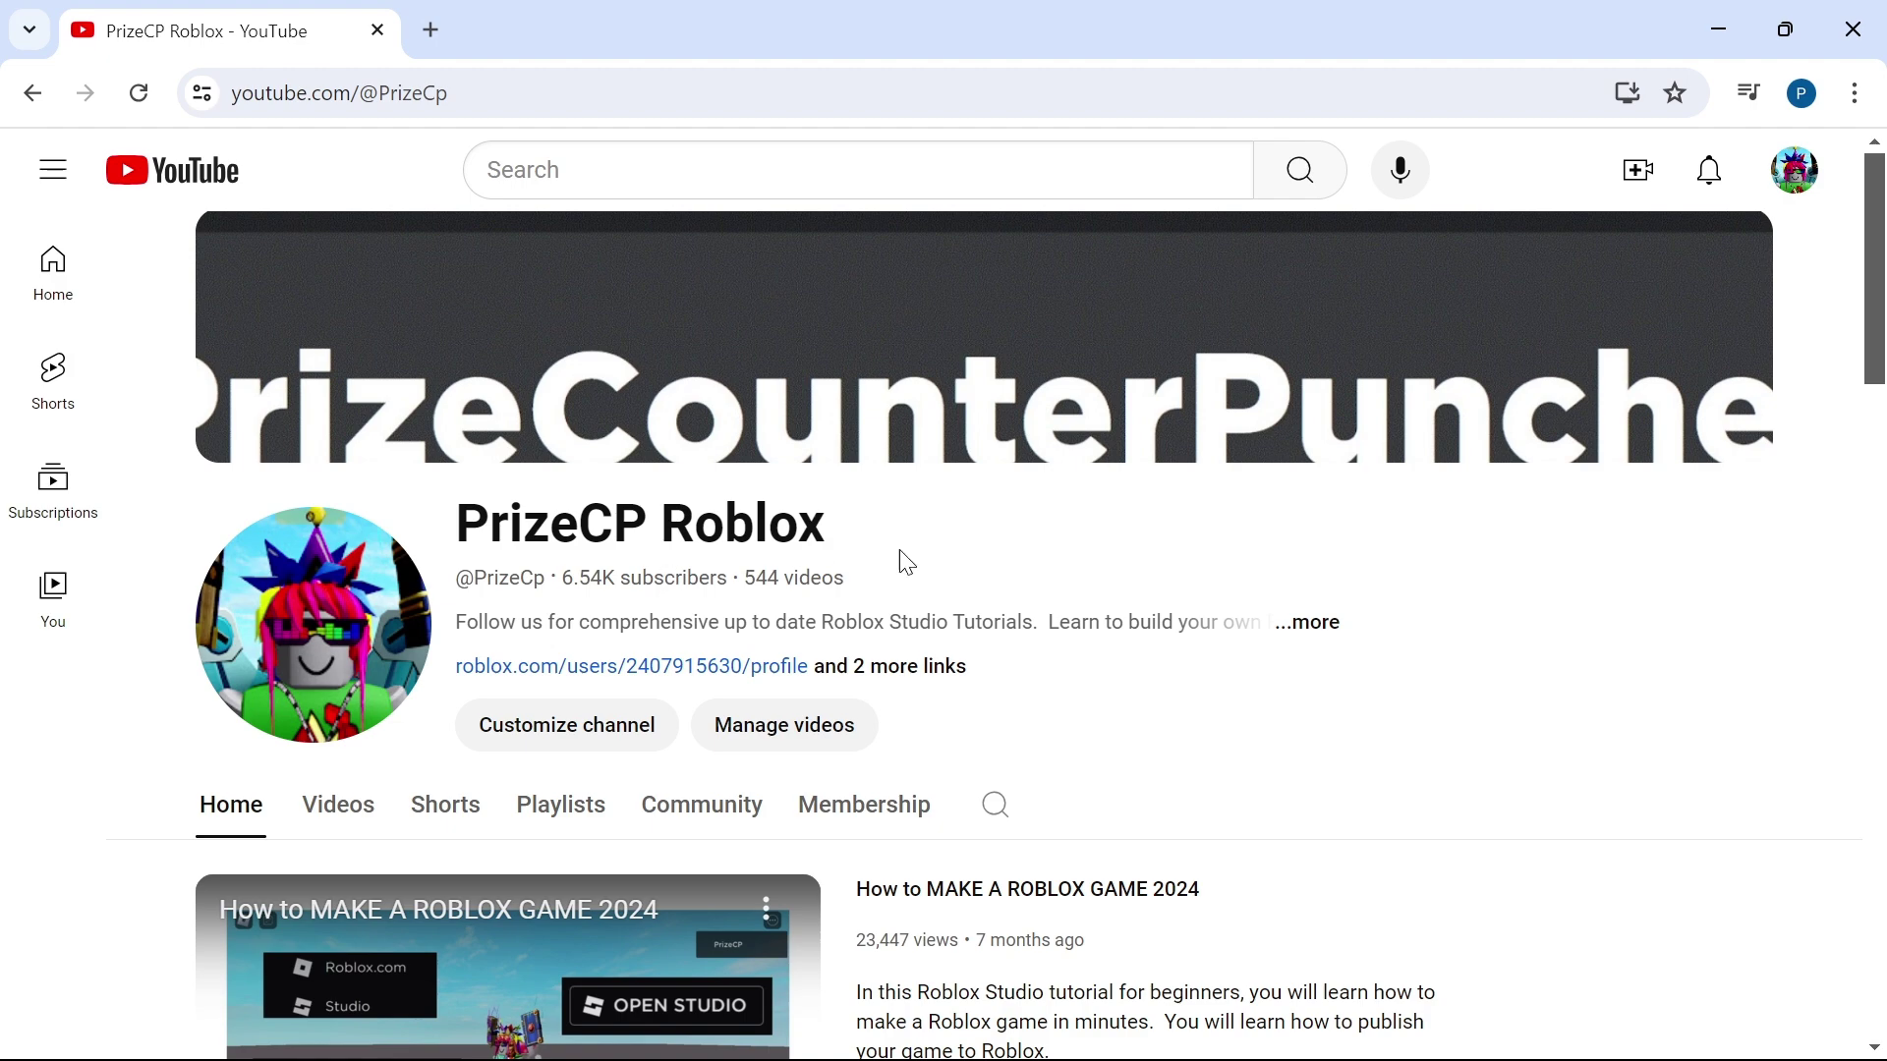
- Page through the How-To Series row and view the full Roblox User Interfaces playlist
drag(1875, 379, 1824, 805)
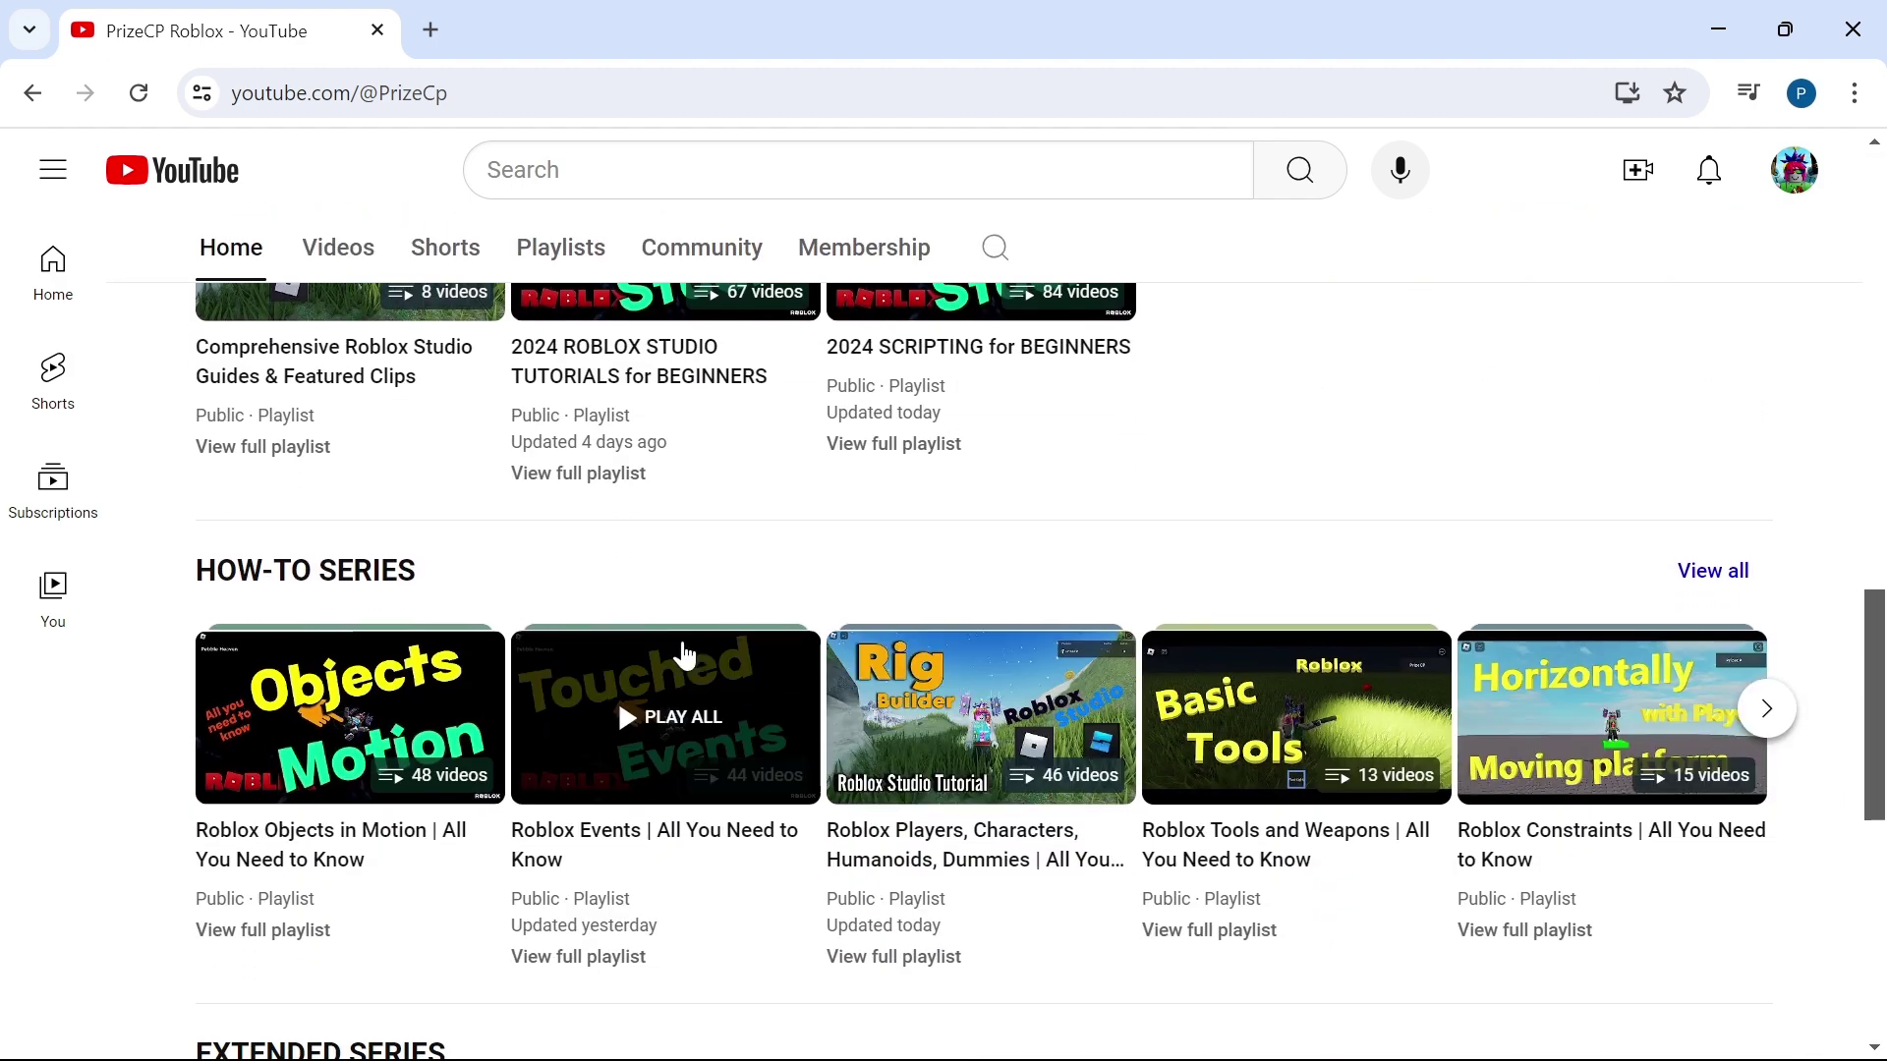
click(1764, 710)
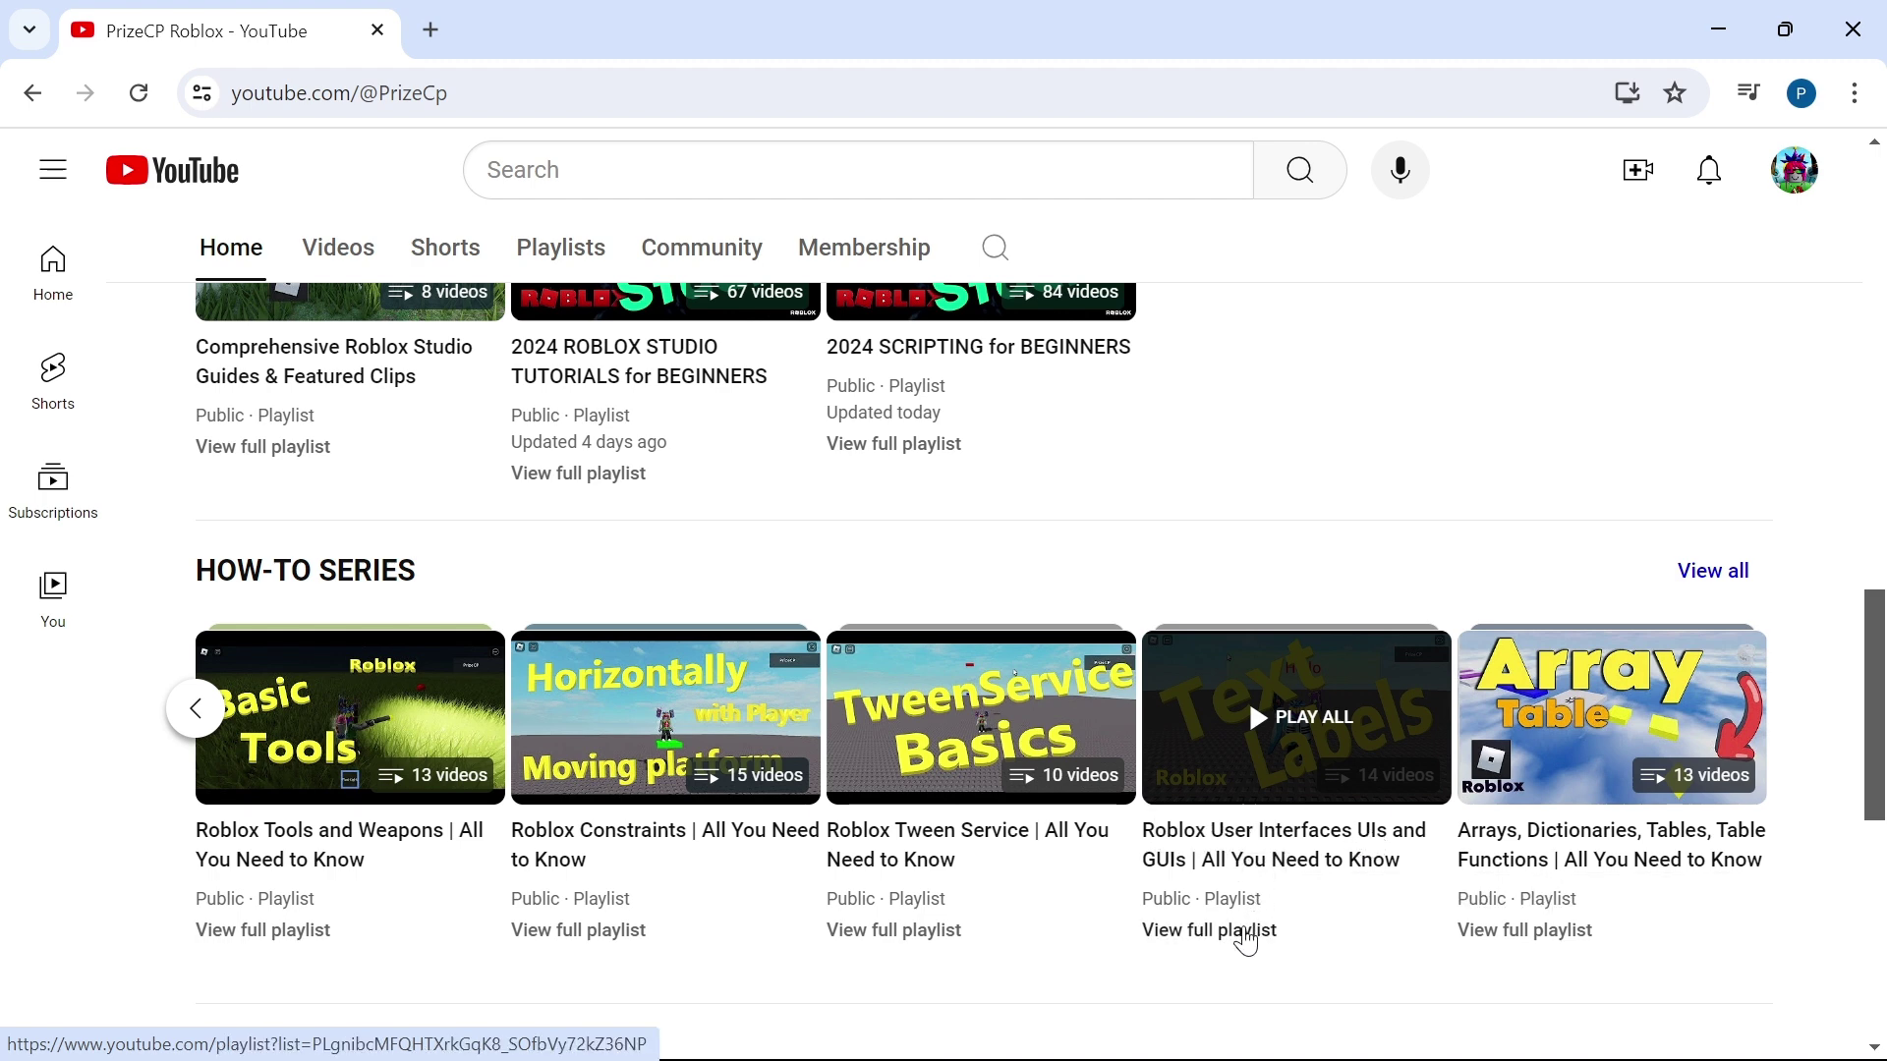
click(1233, 932)
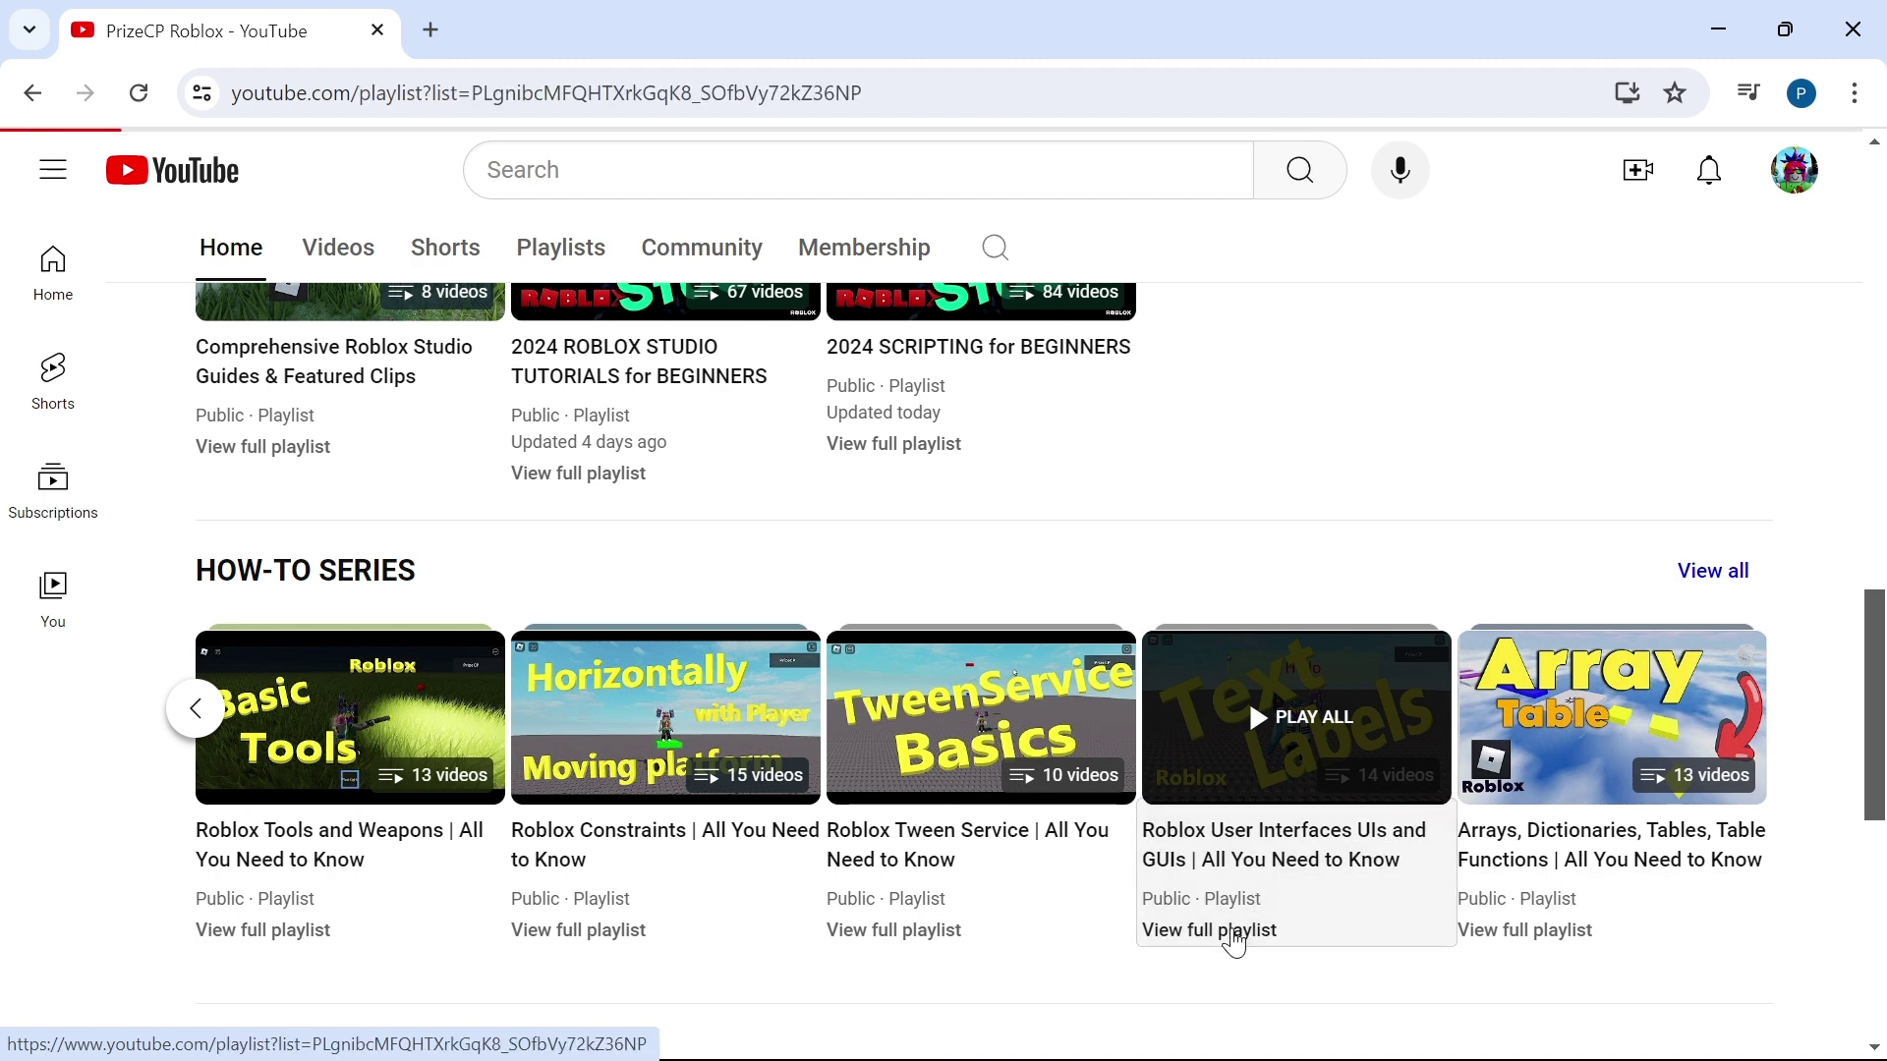